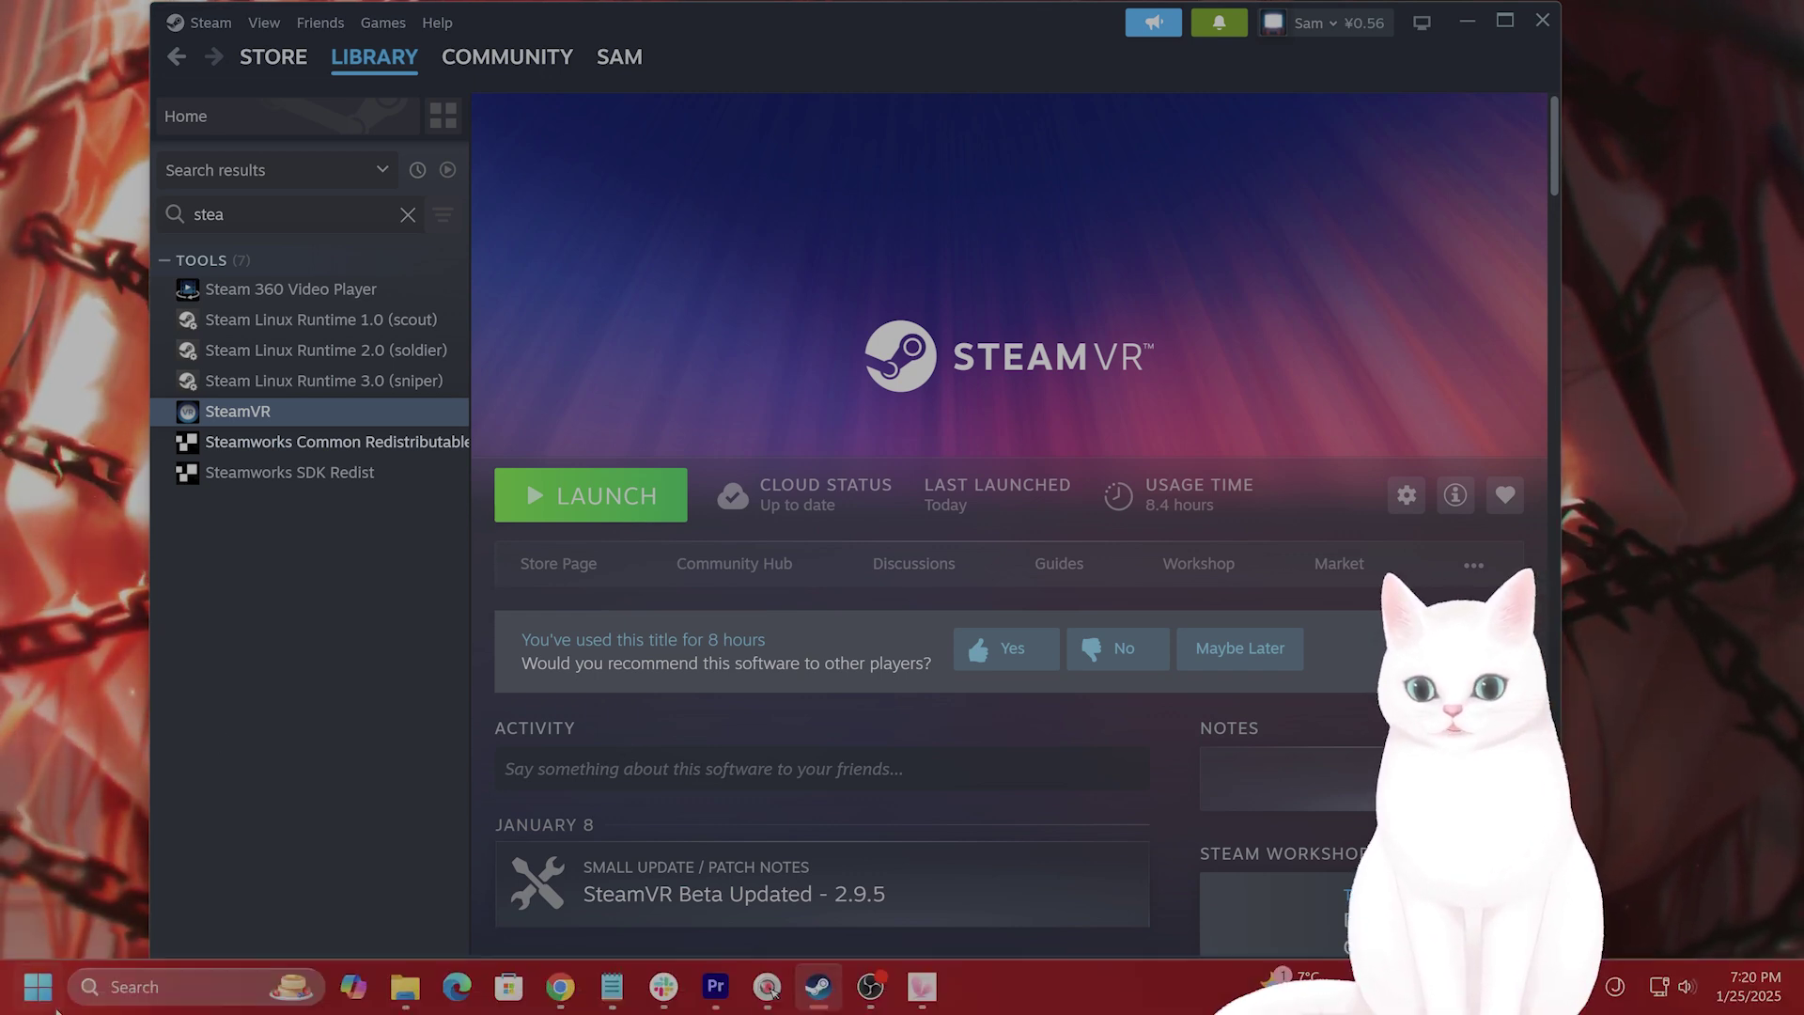
click(112, 1002)
text(nv)
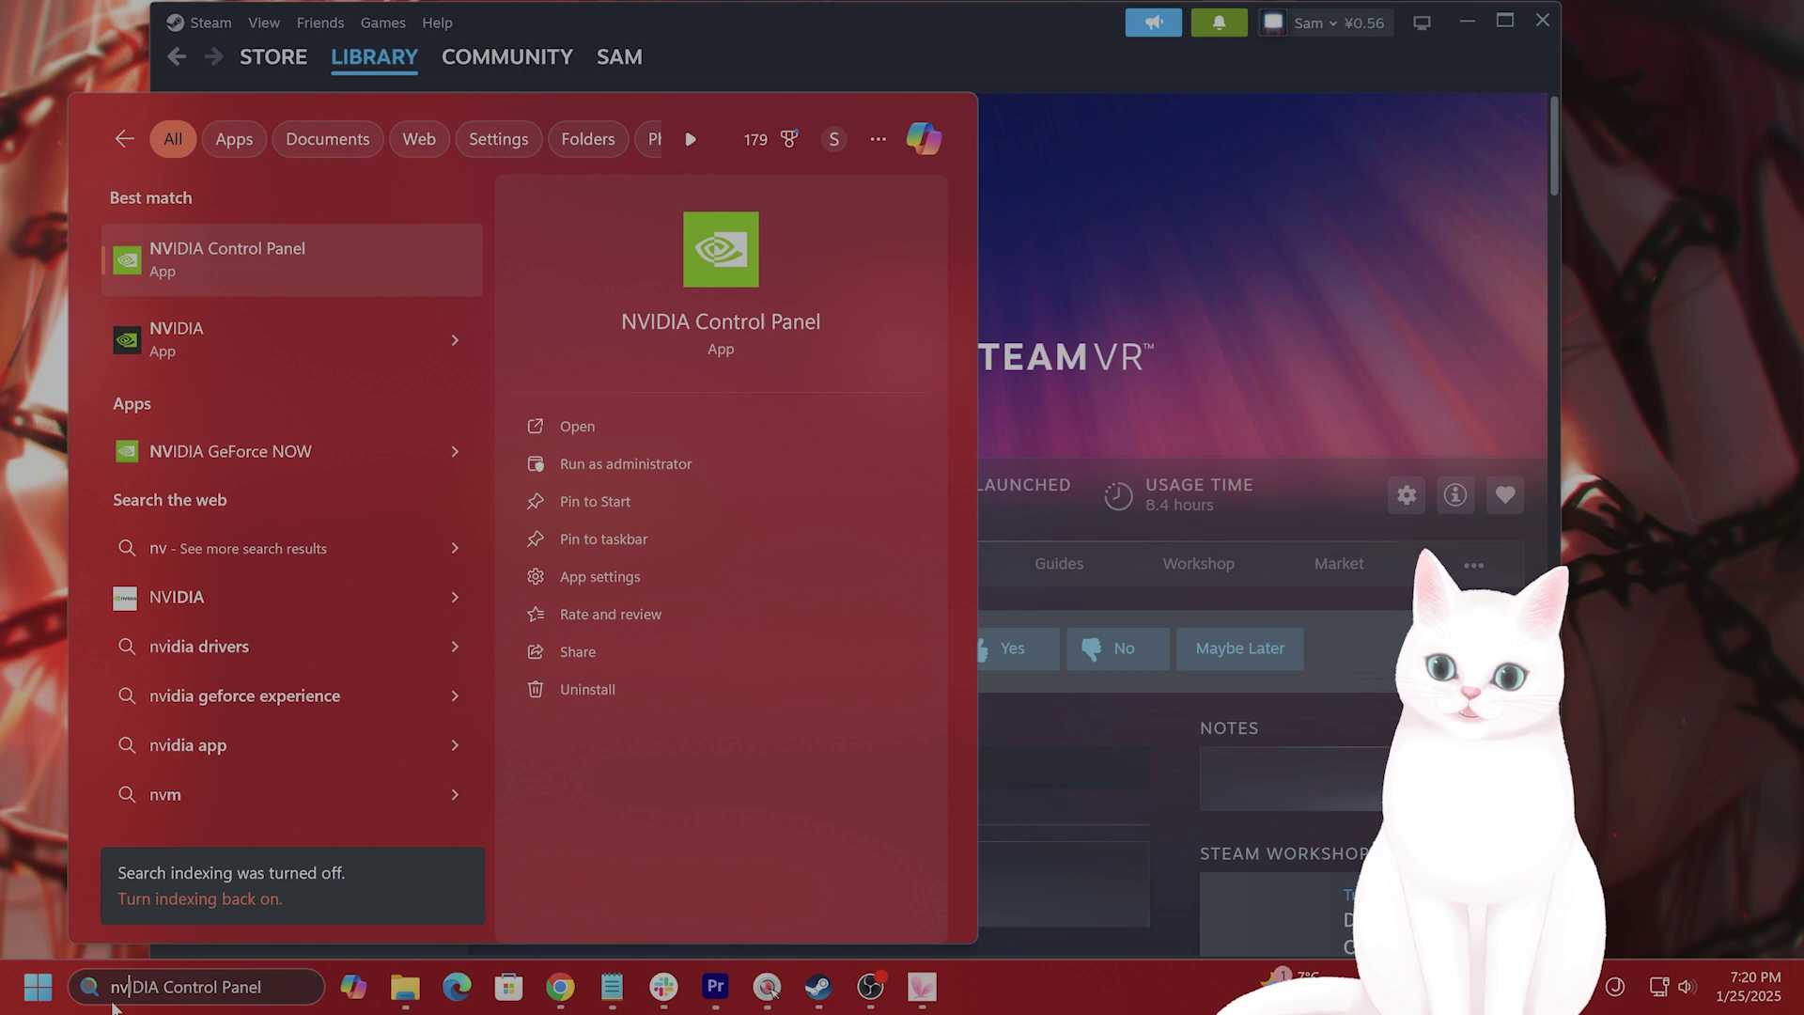
key(Down)
key(Return)
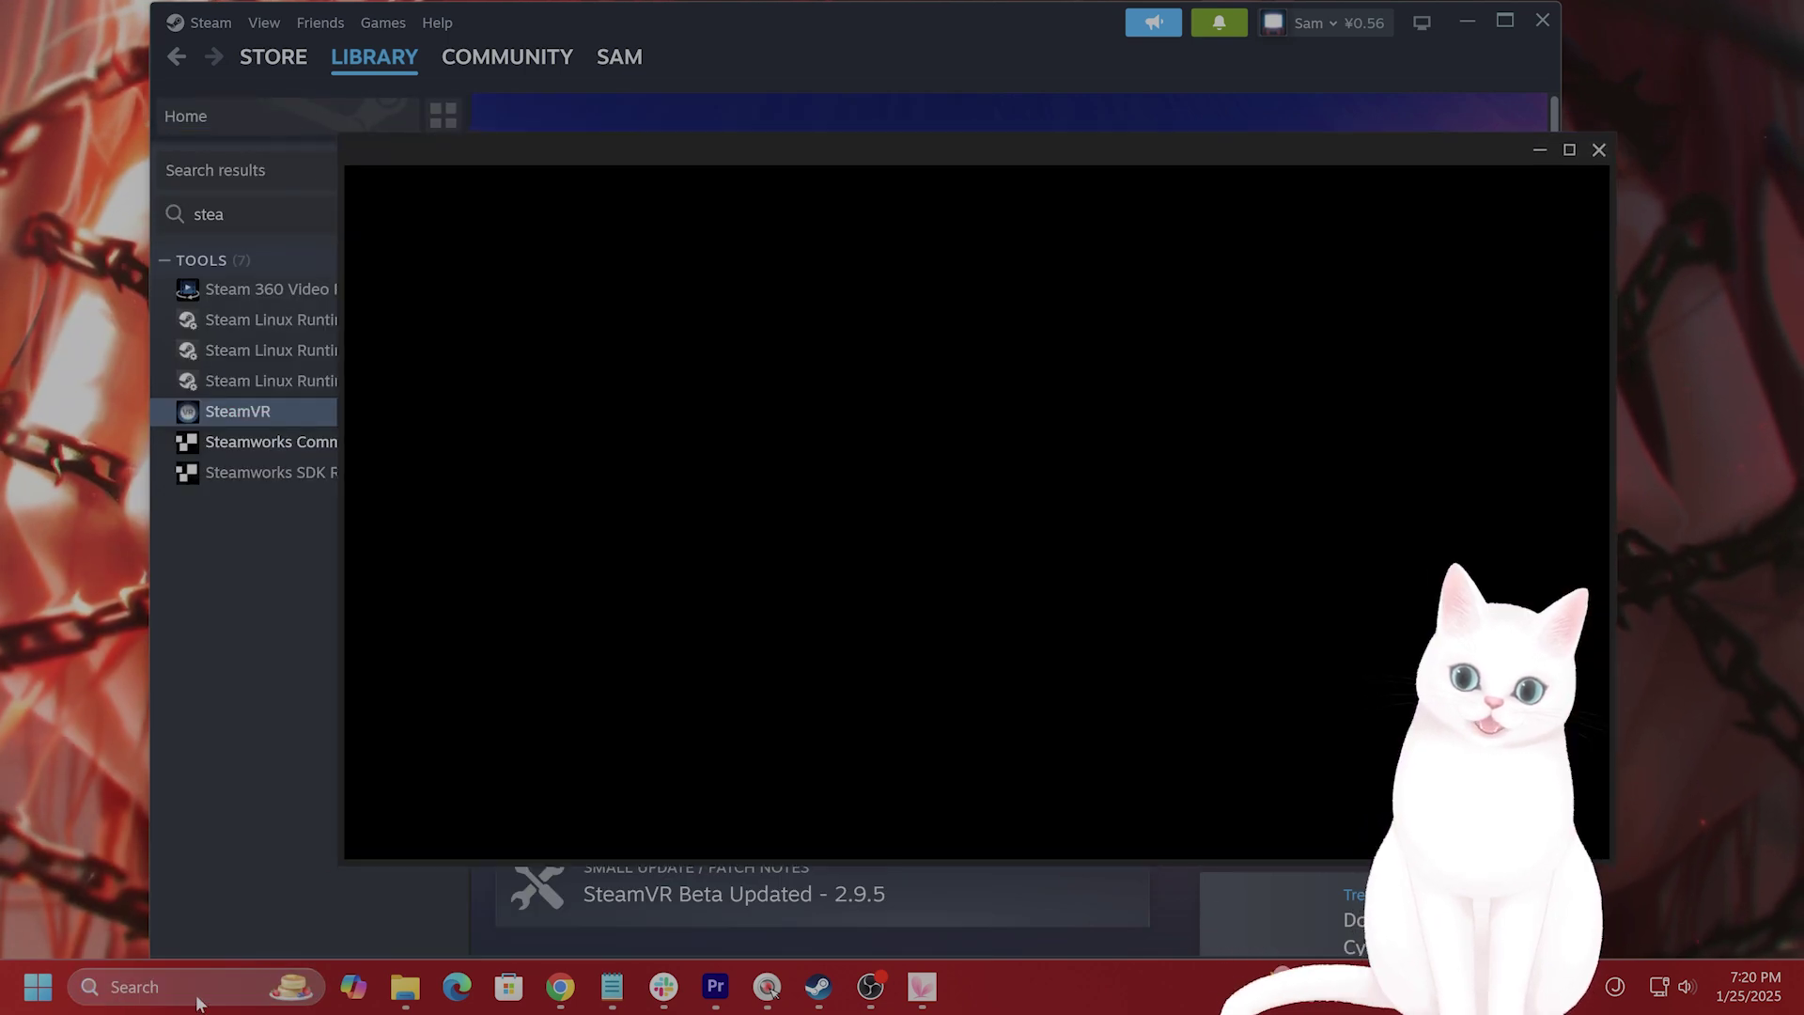
click(399, 282)
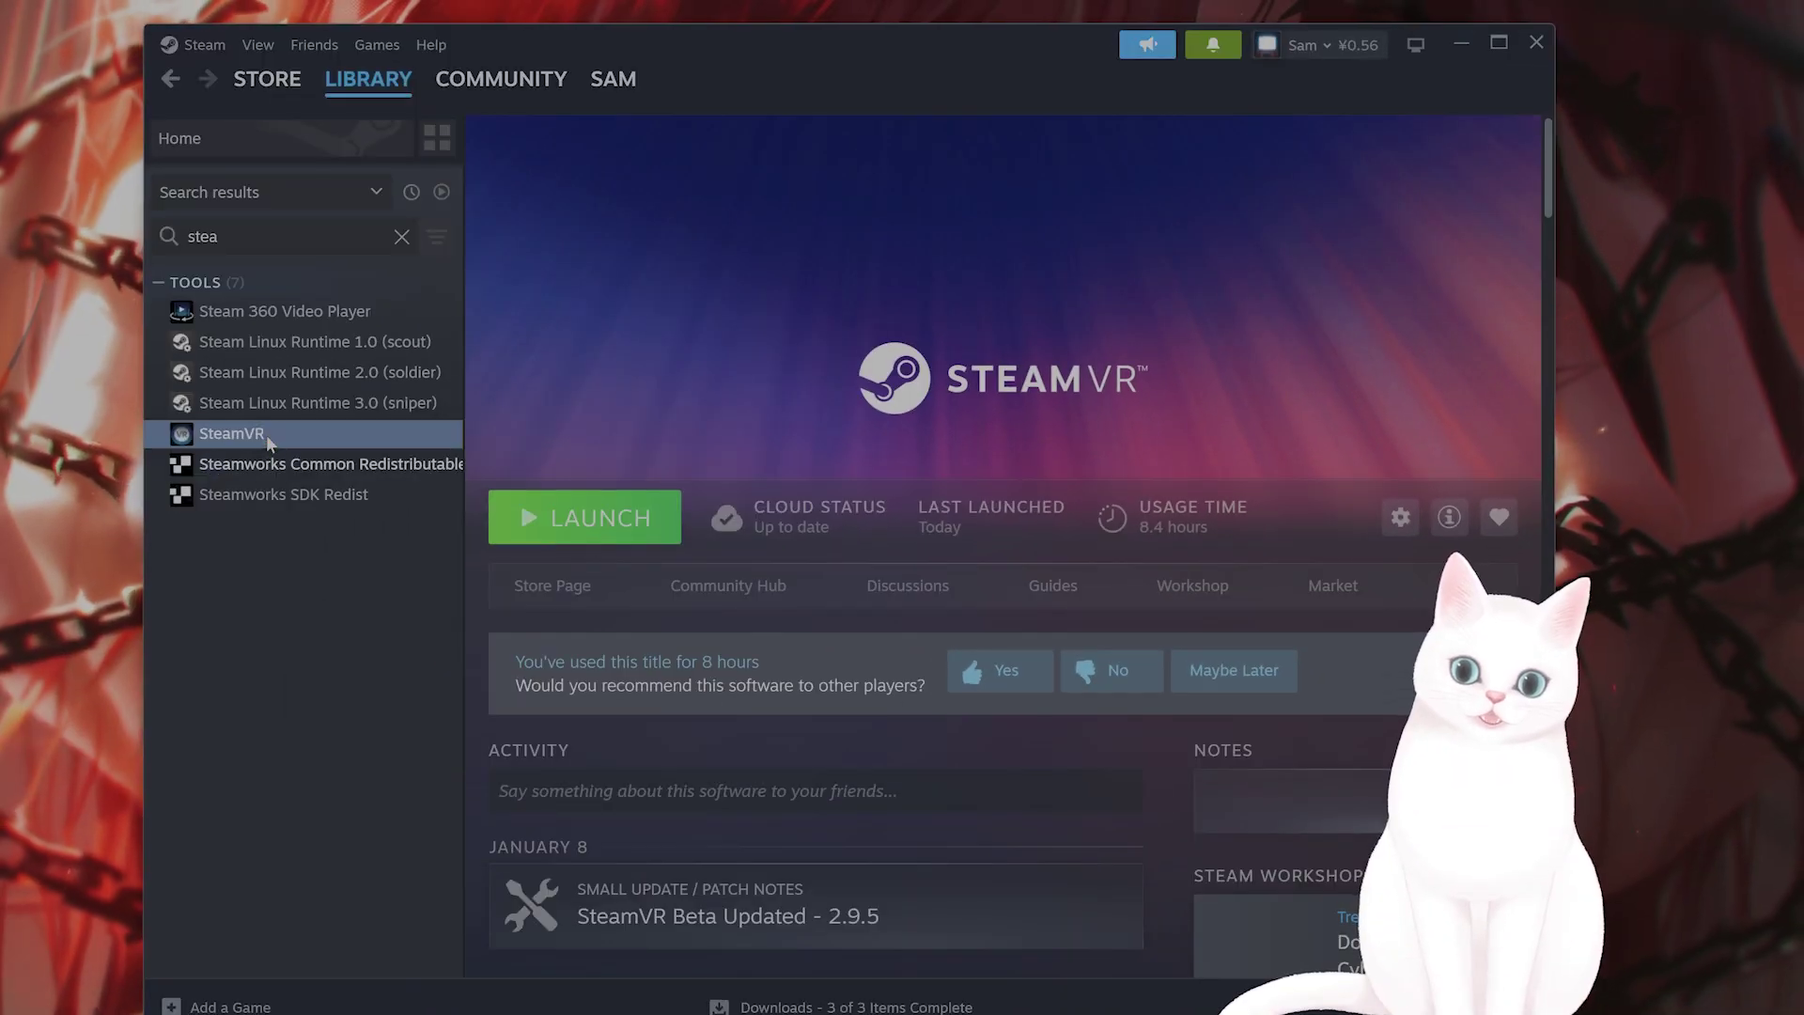
right_click(267, 438)
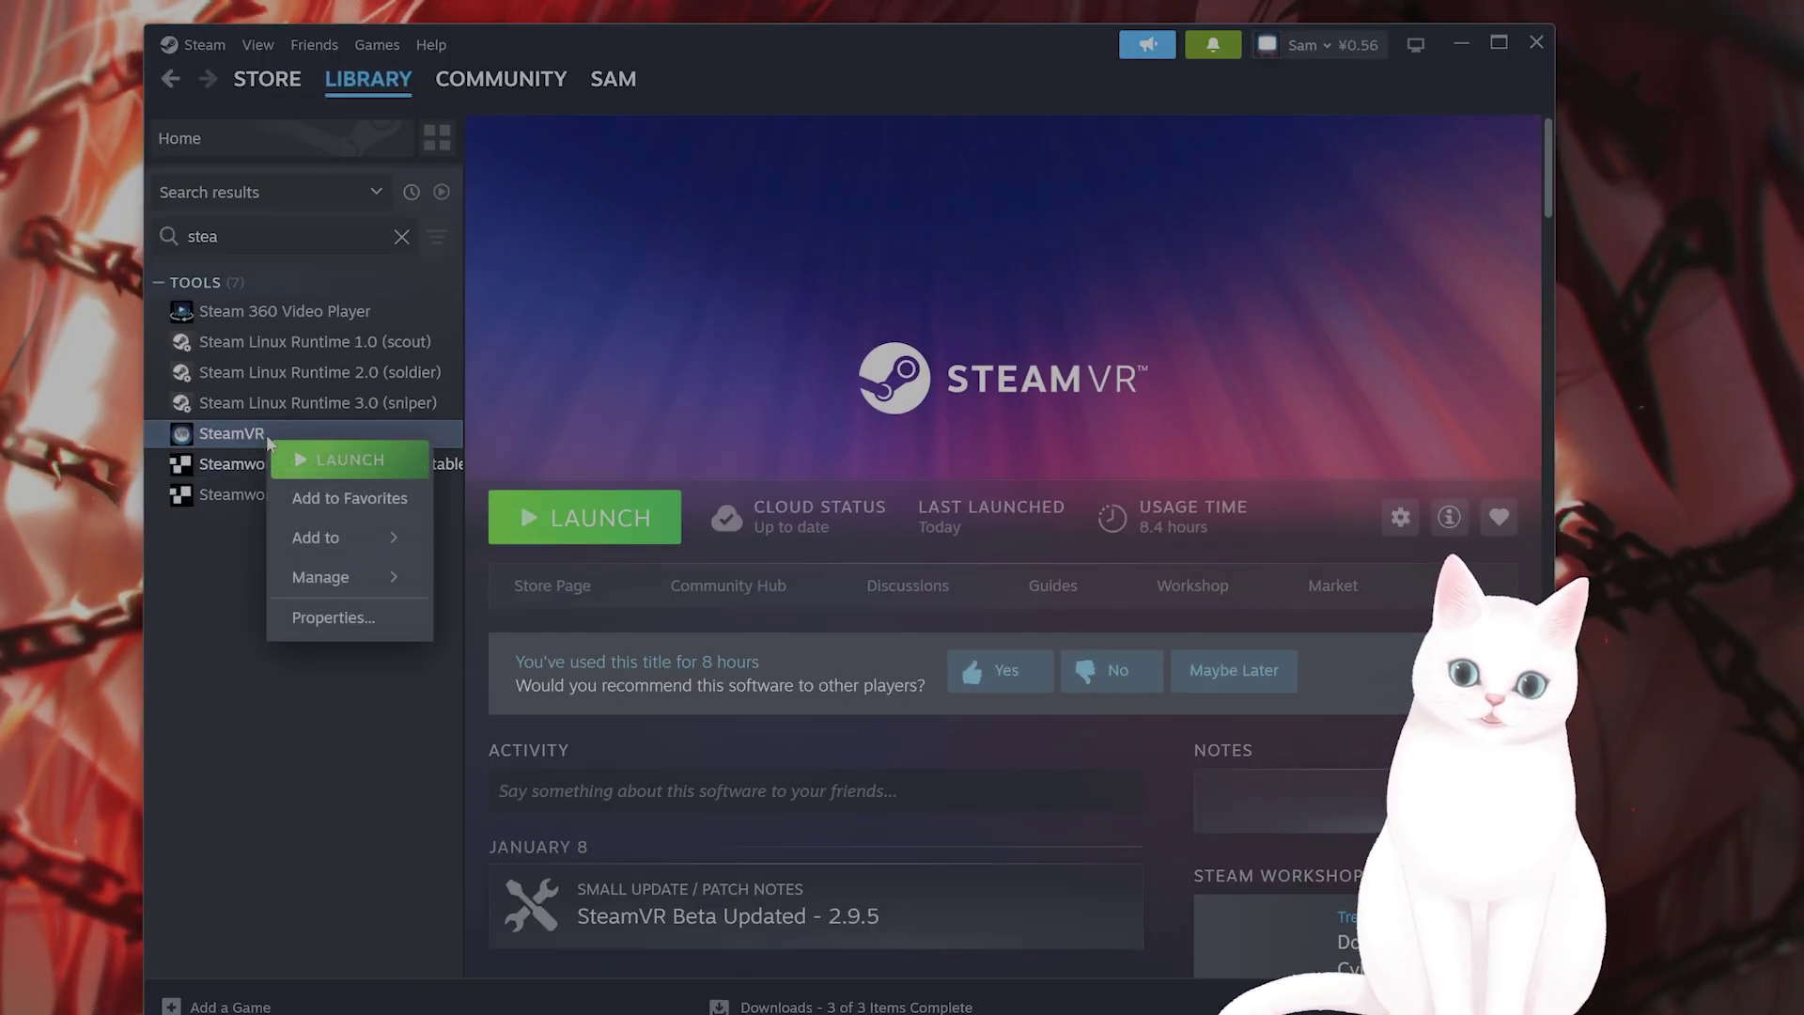
click(361, 616)
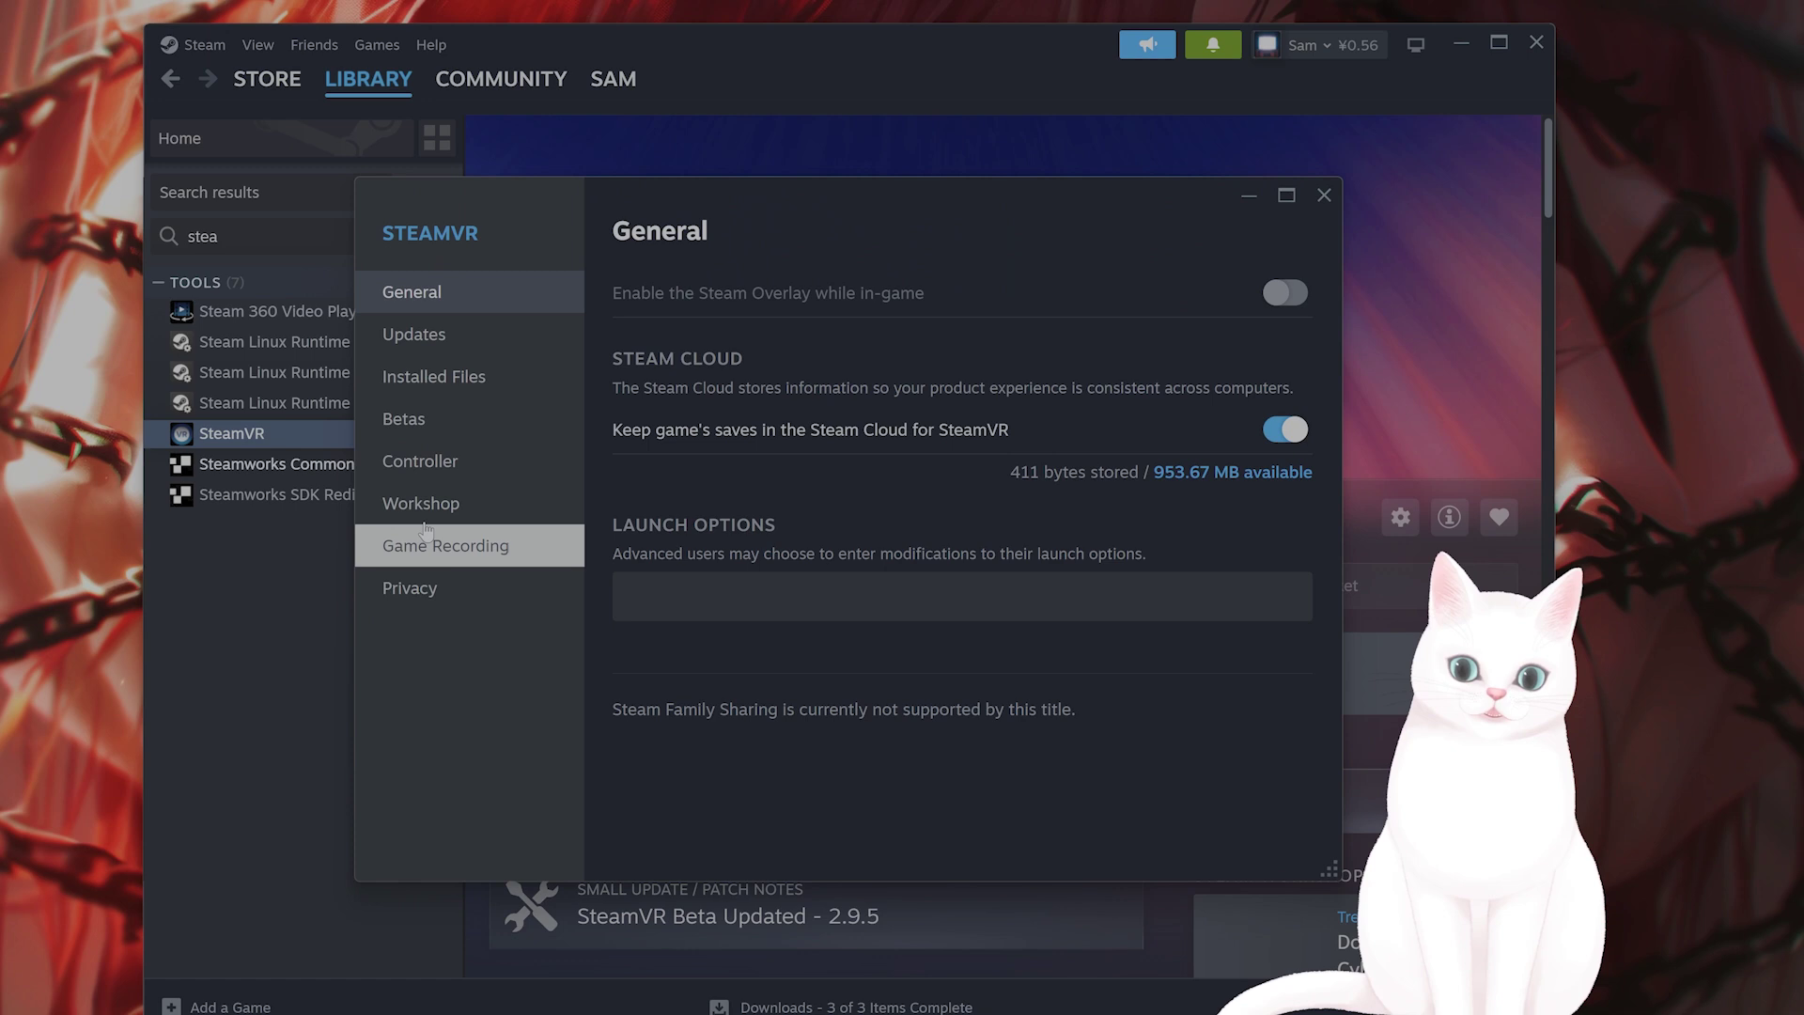
click(488, 346)
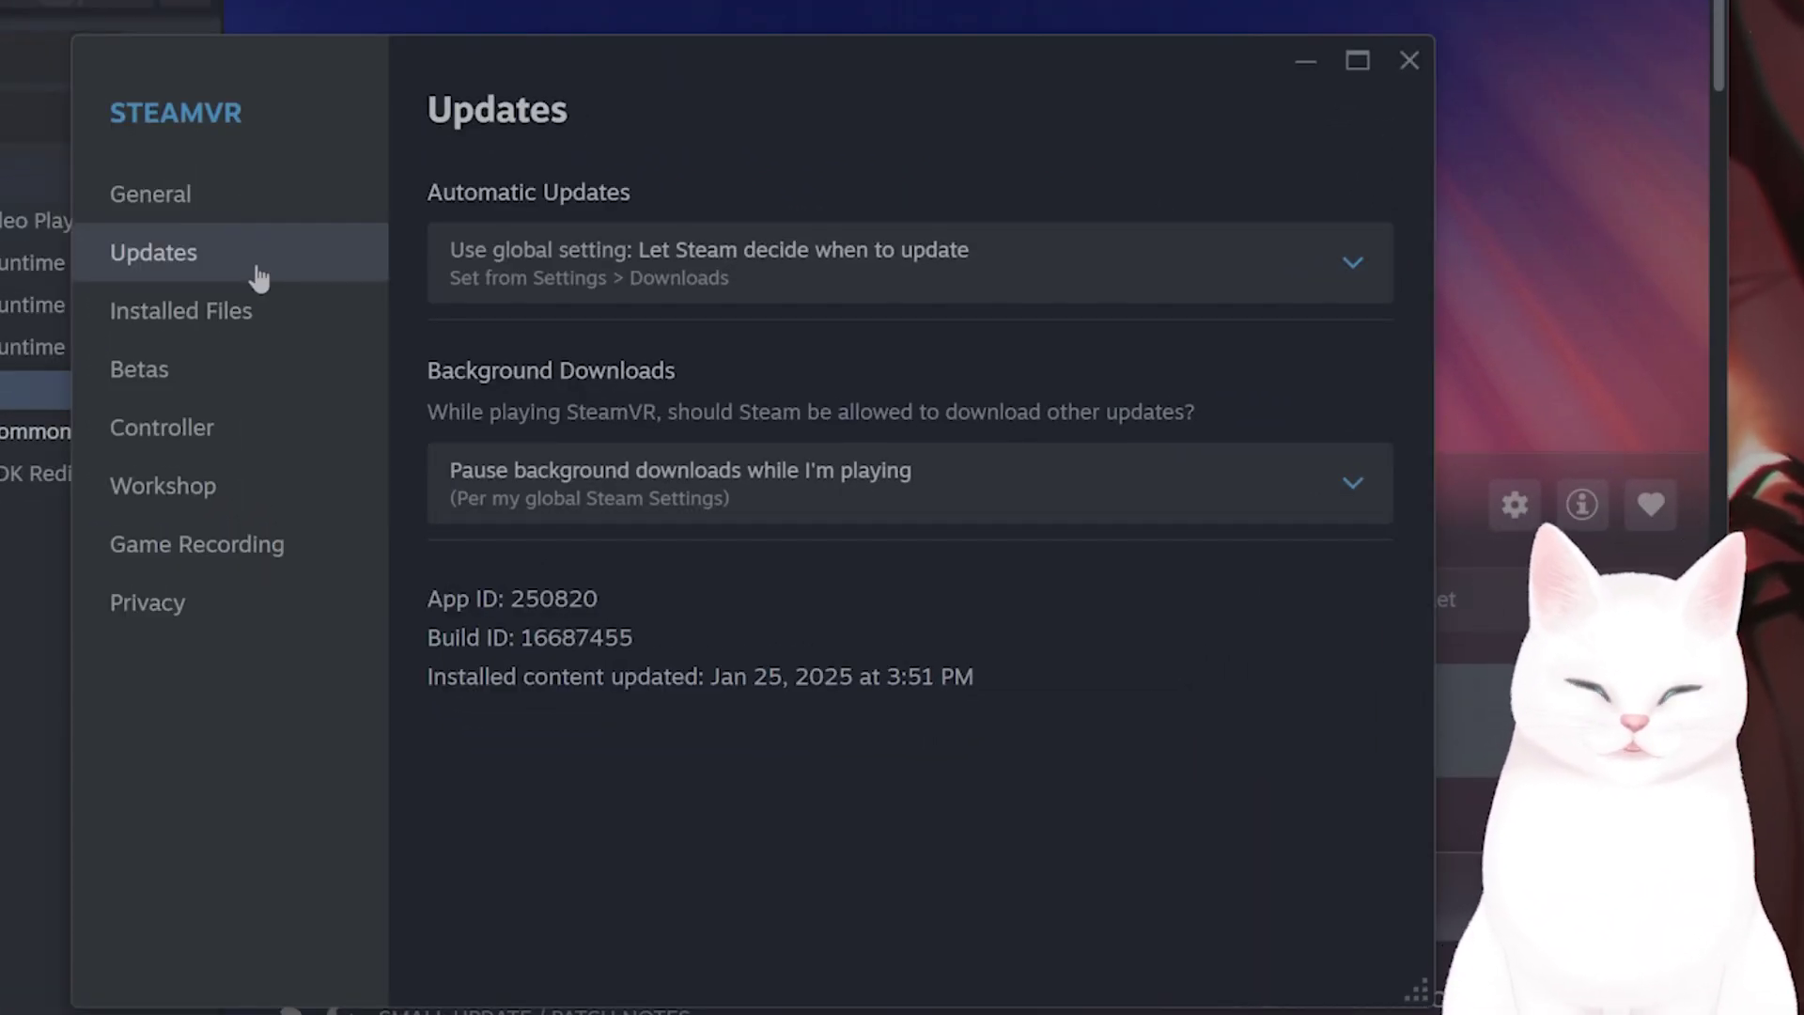
click(1234, 276)
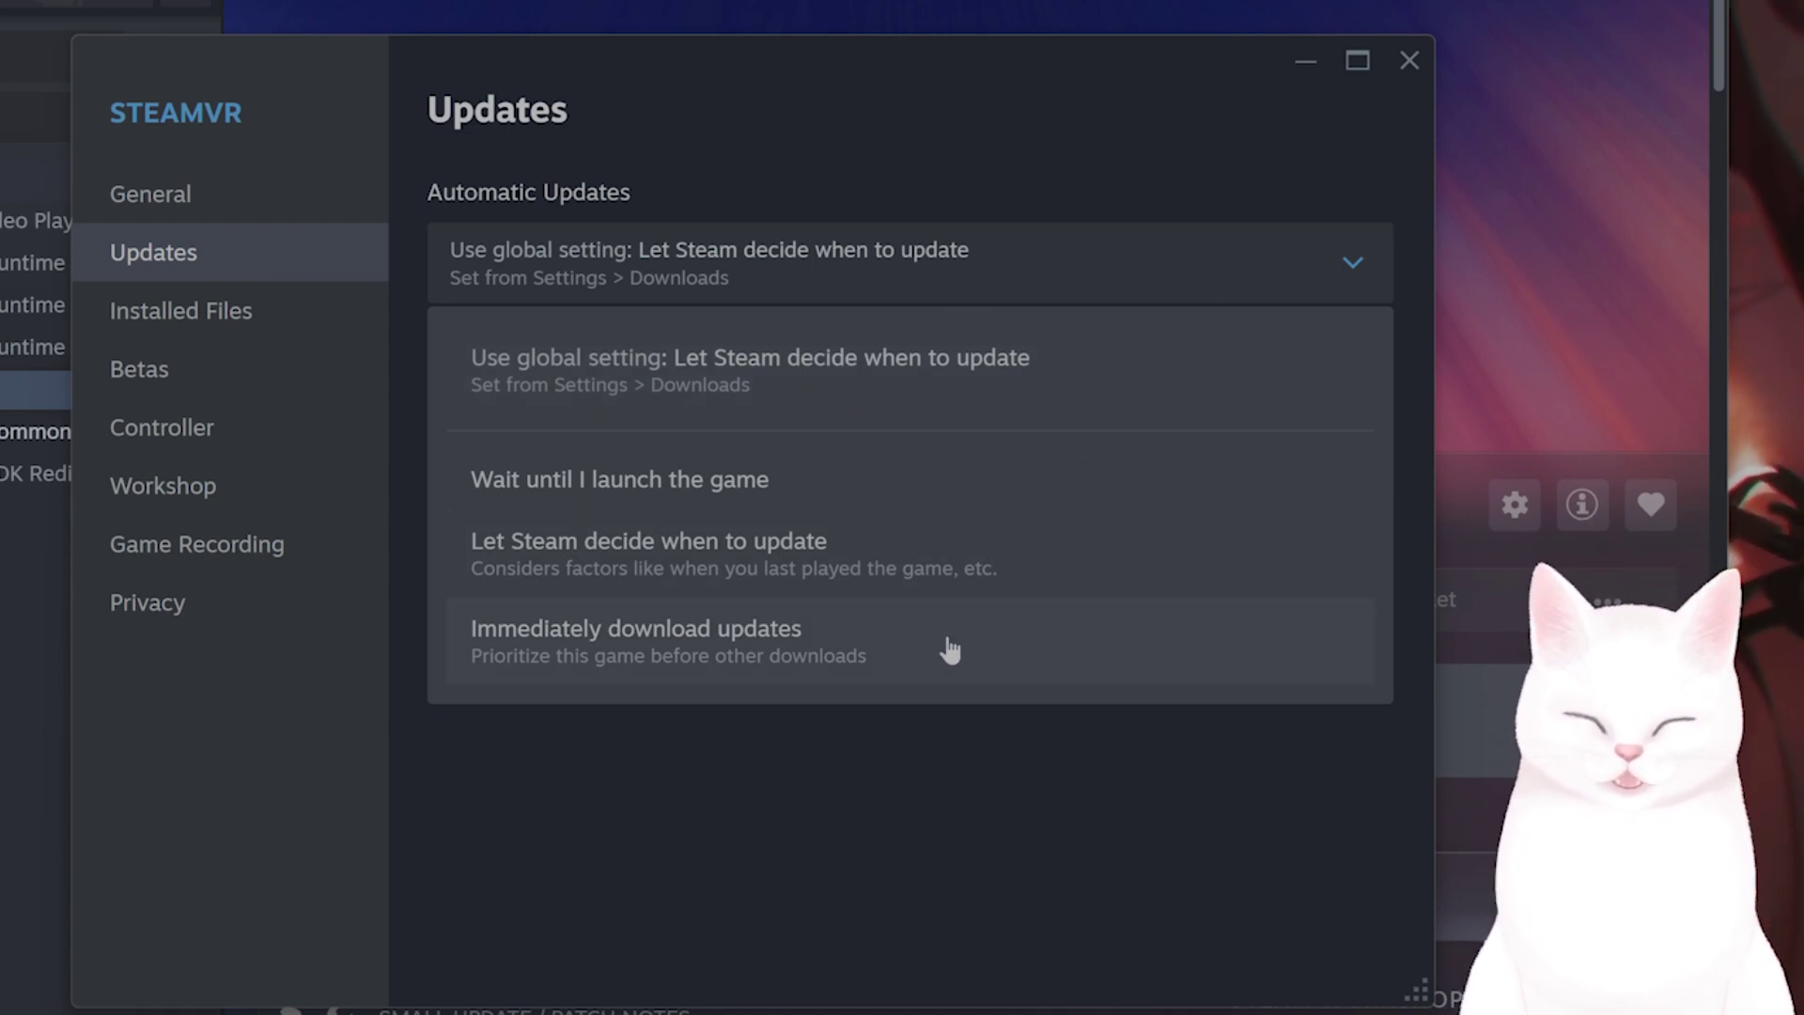
click(1397, 69)
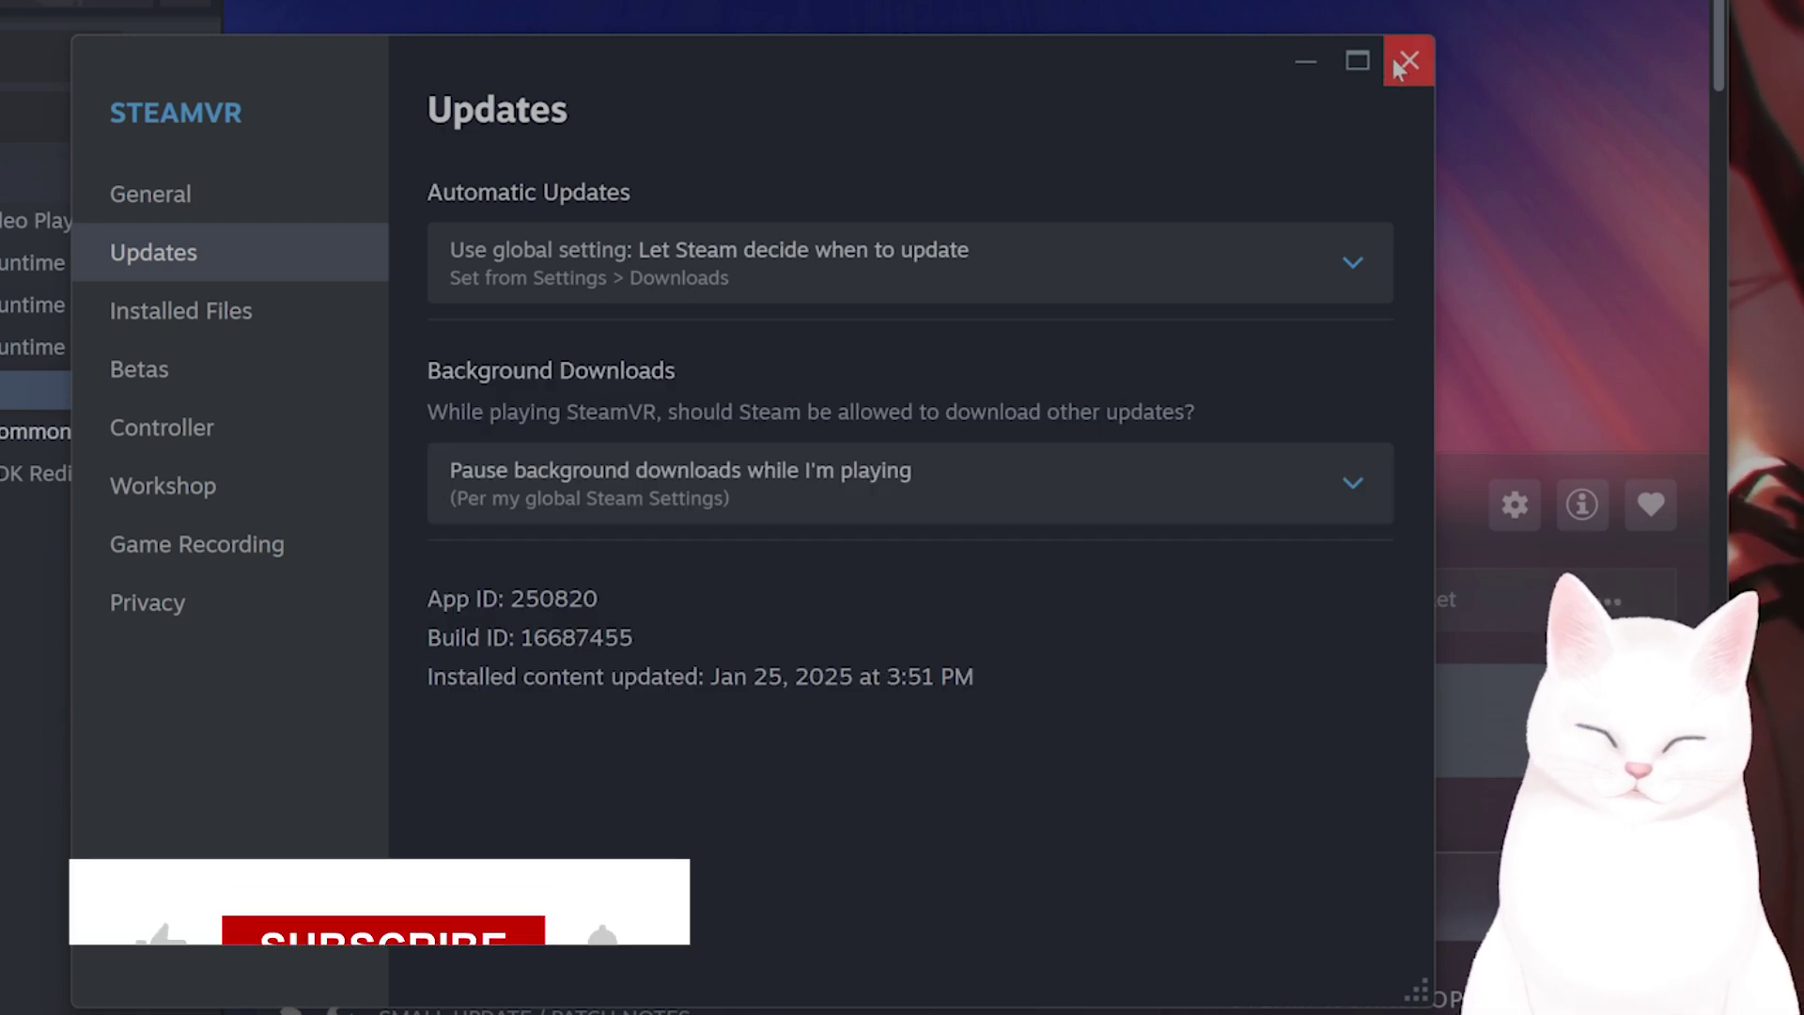
click(1406, 62)
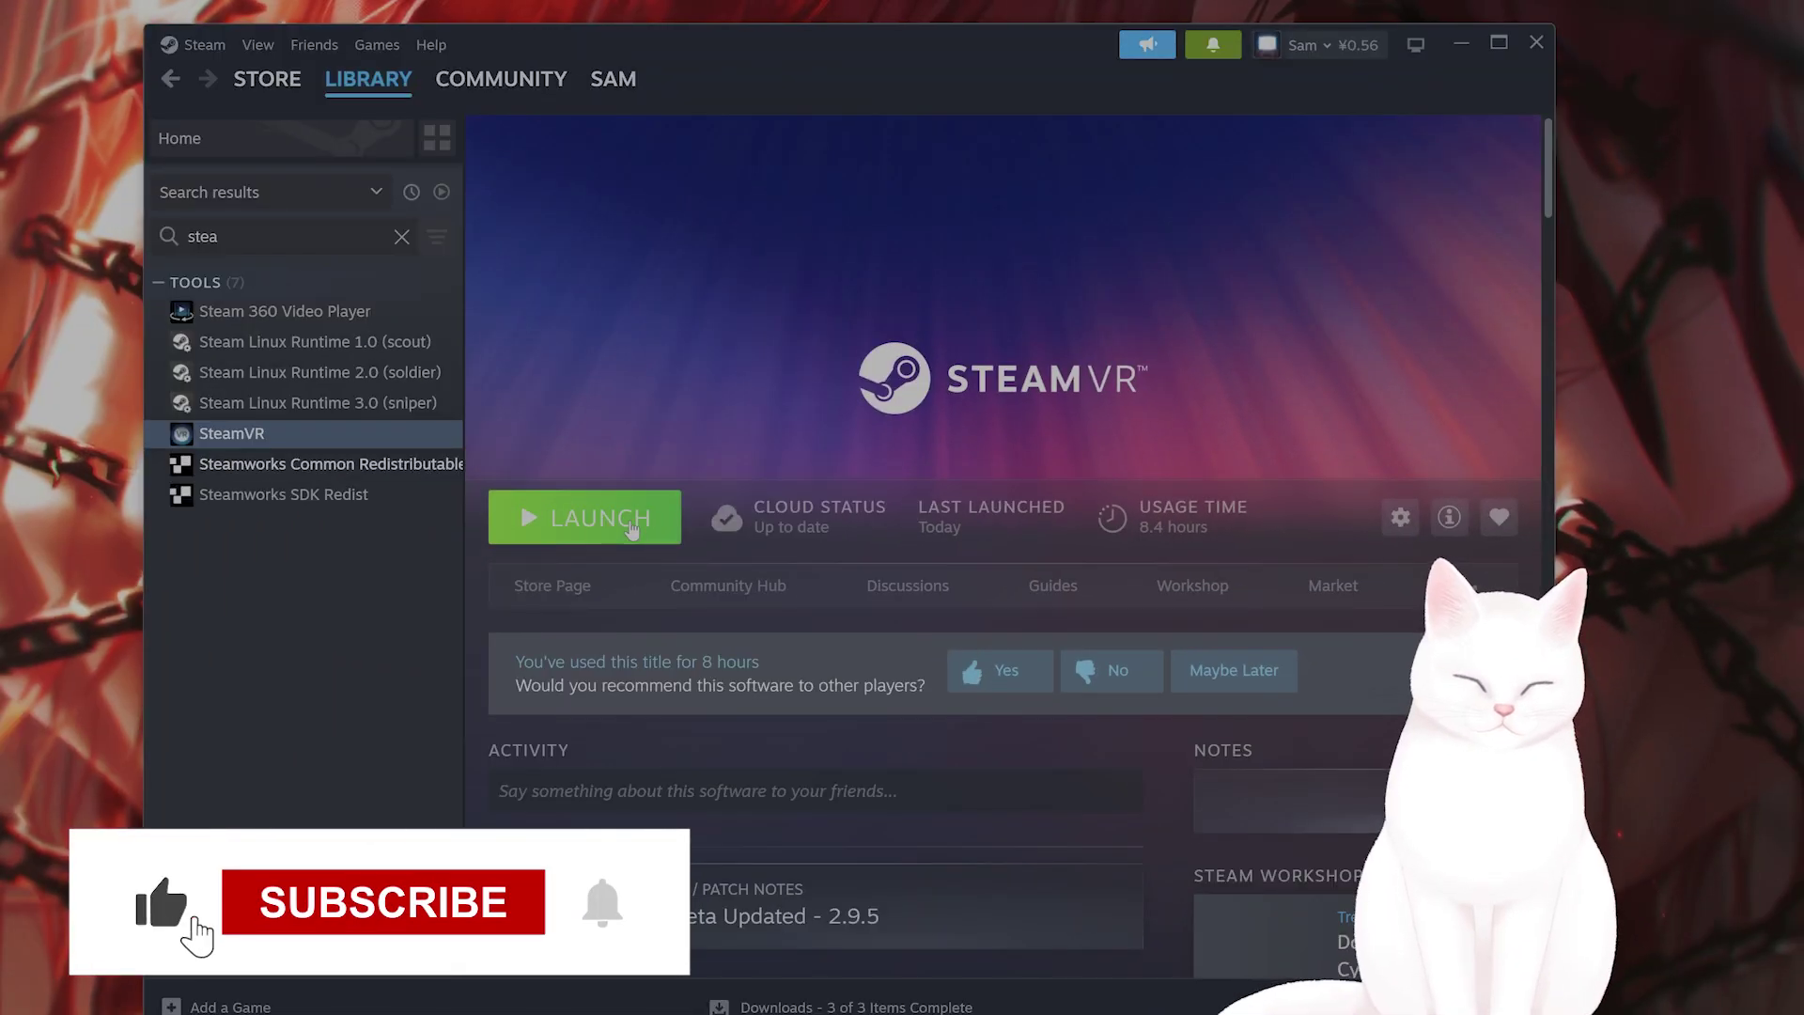
Launch SteamVR 2.8.8 and open Developer > Developer Settings from its ≡ menu
click(630, 526)
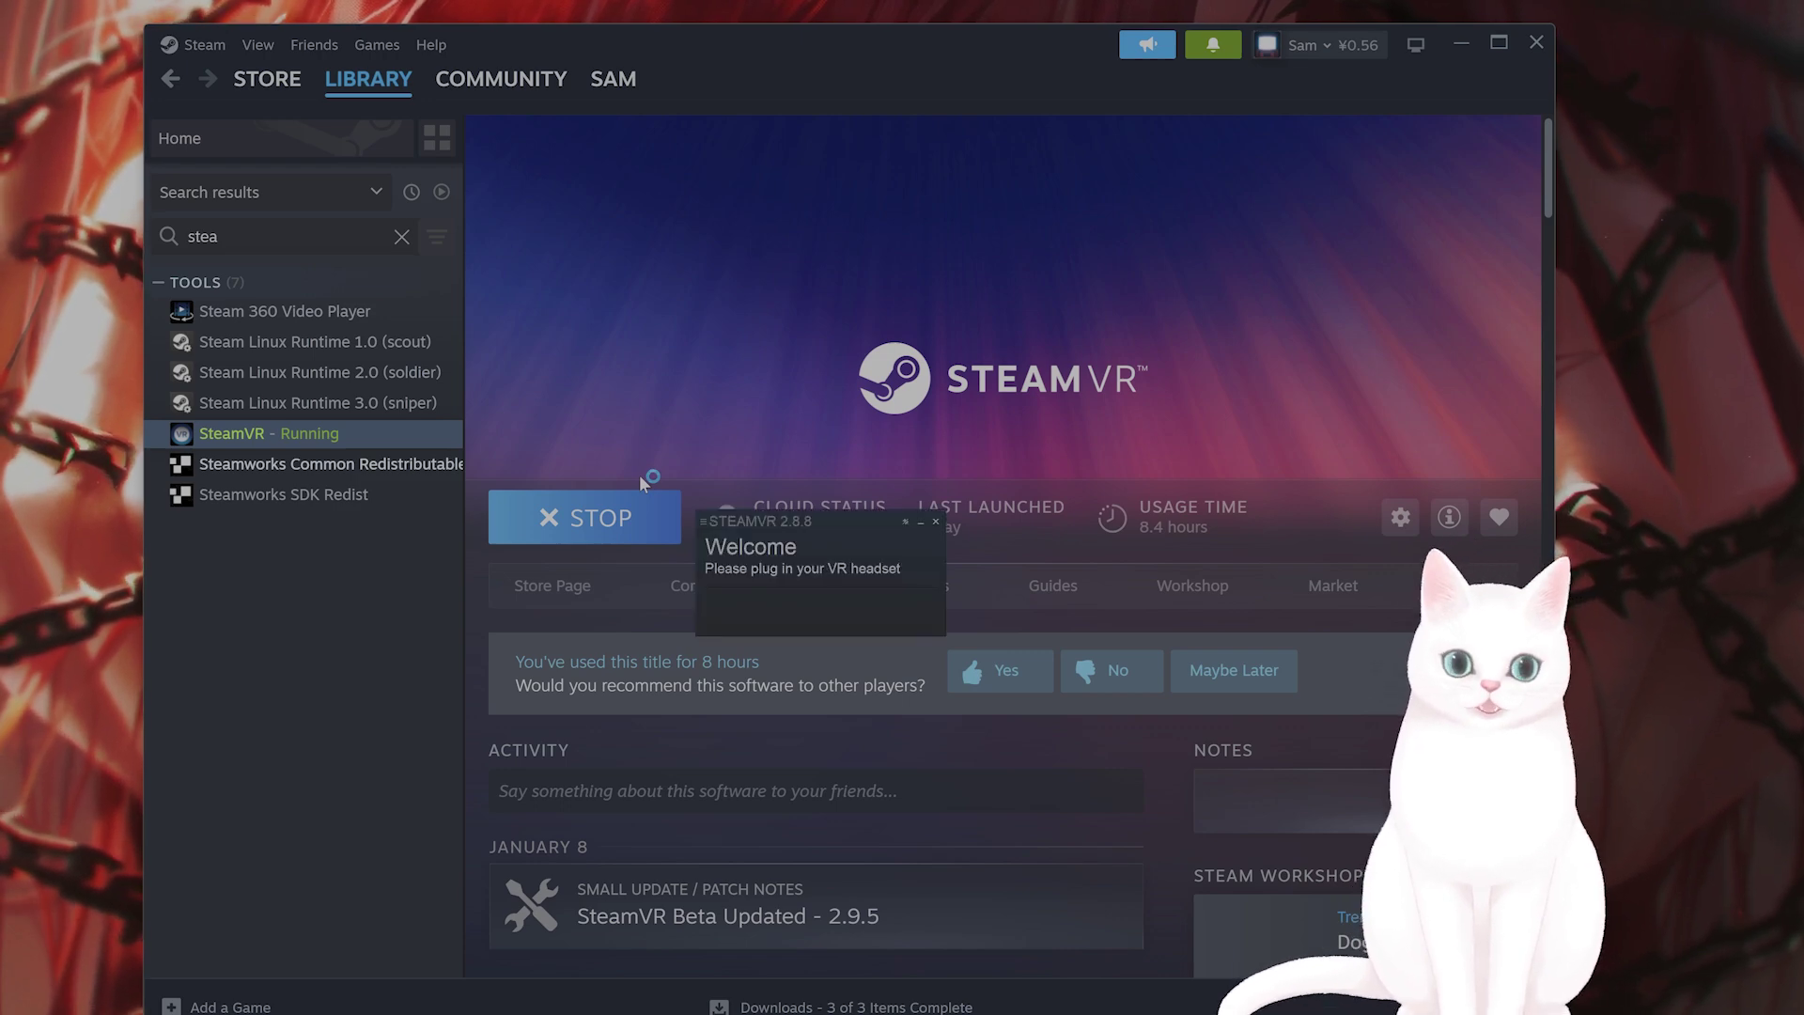
click(1461, 43)
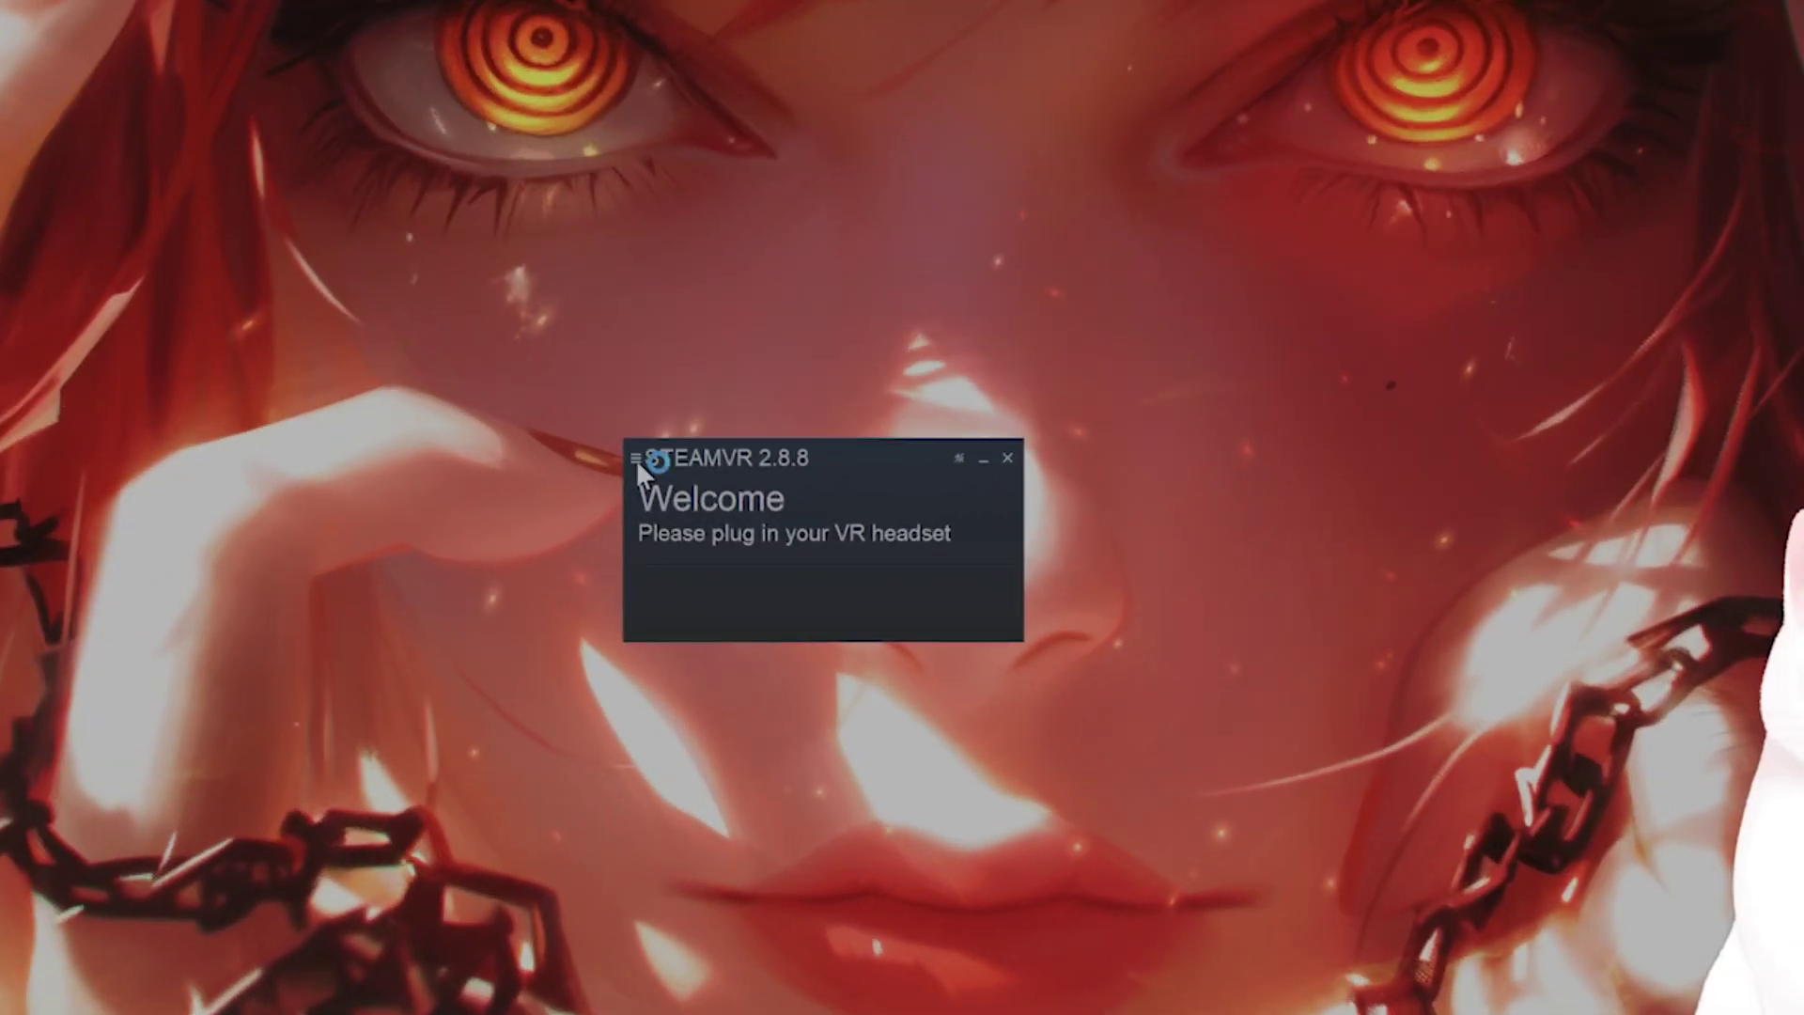
click(635, 458)
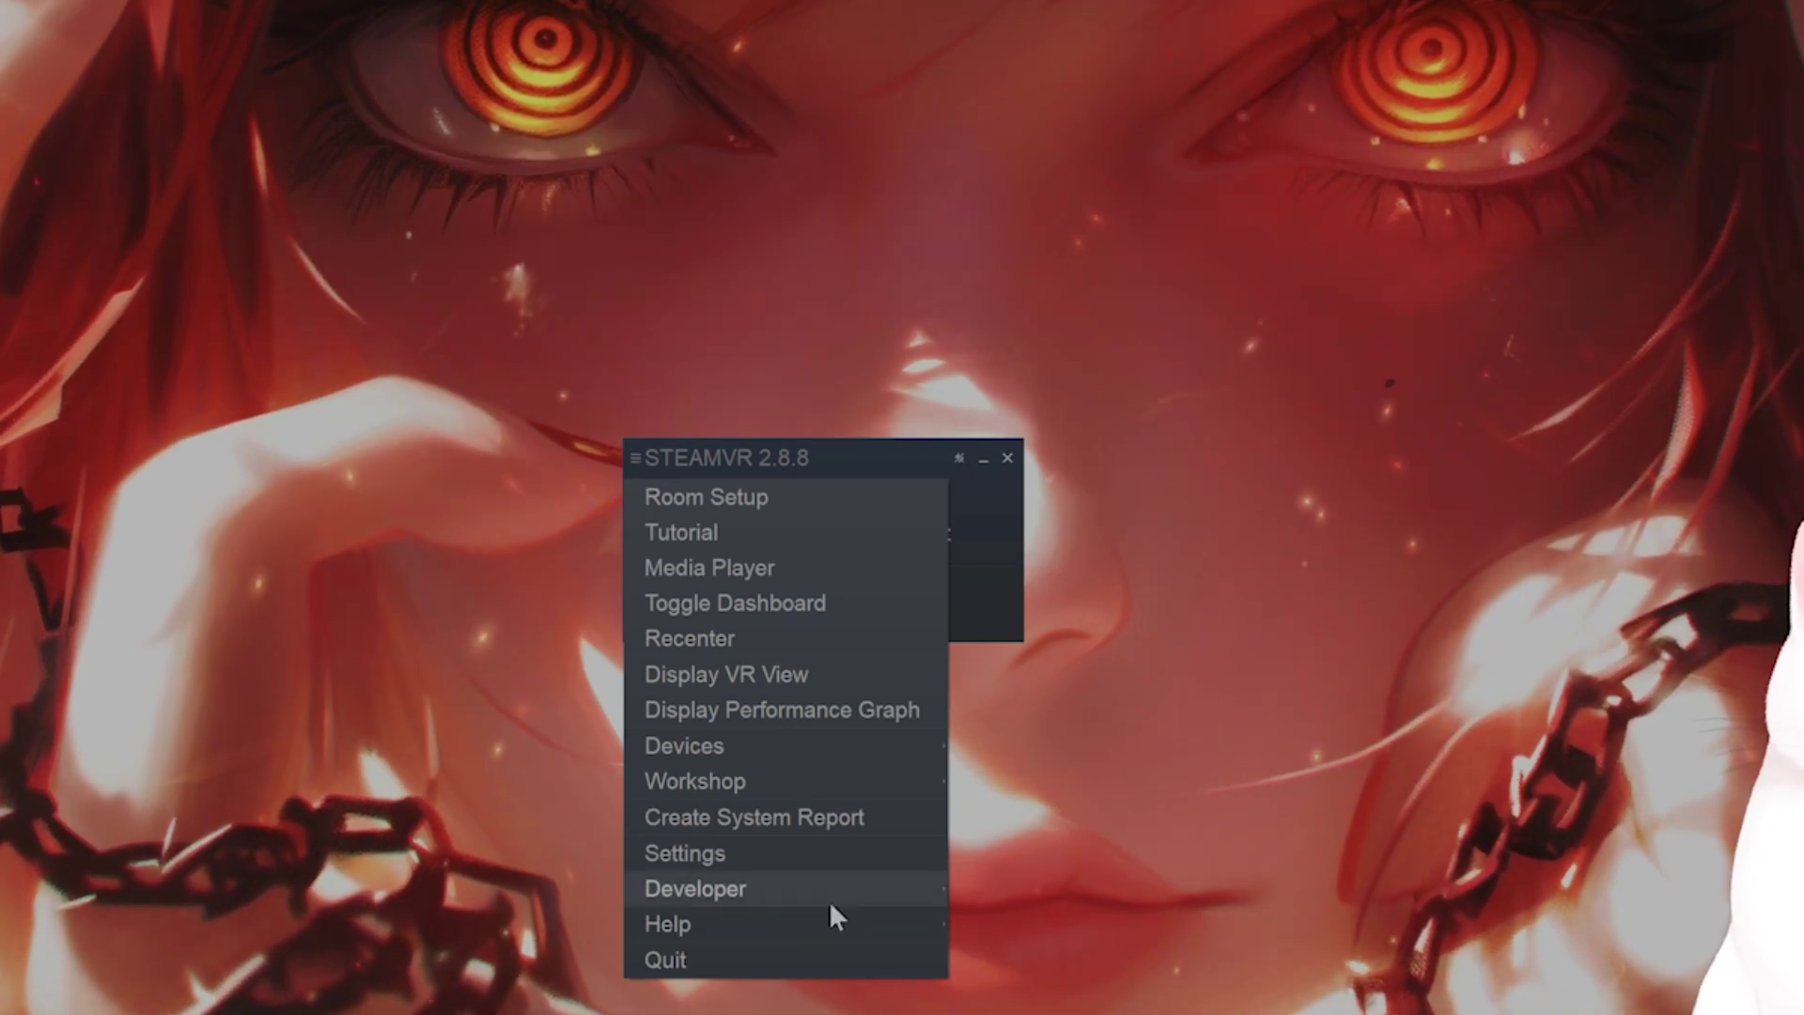
mouse_move(837, 899)
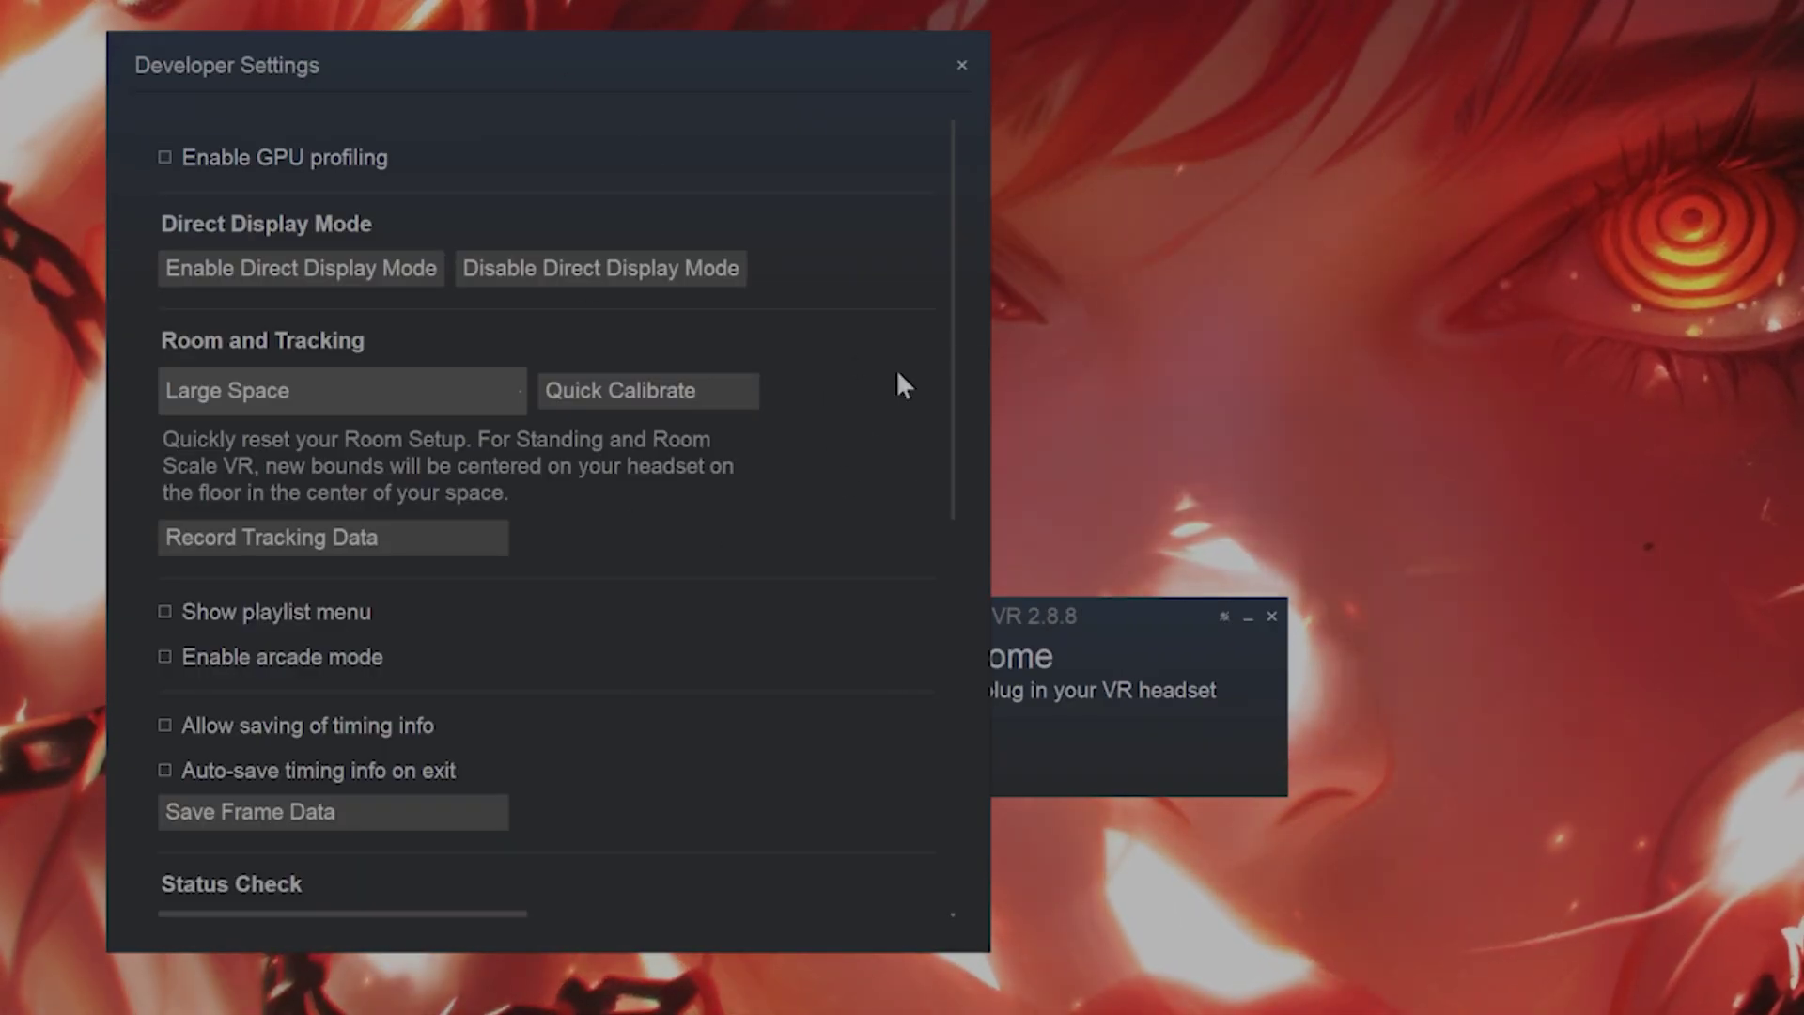
scroll(825, 448, down, 8)
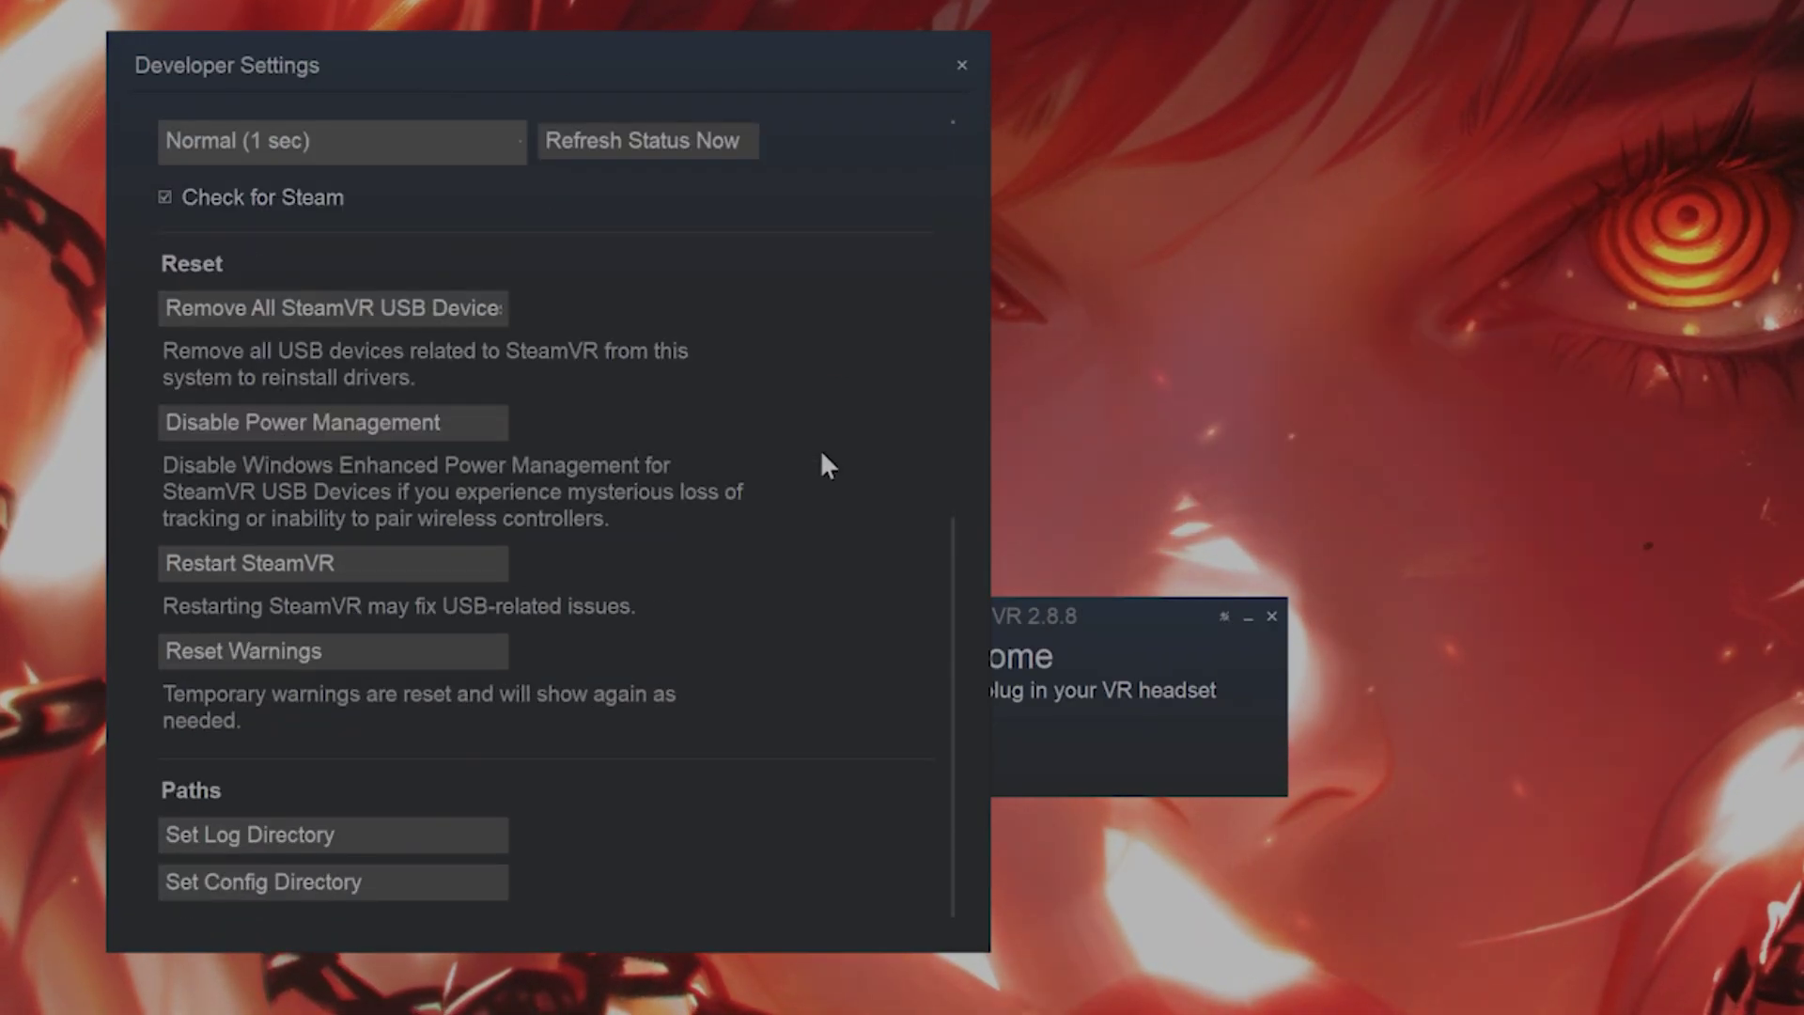
scroll(820, 449, up, 1)
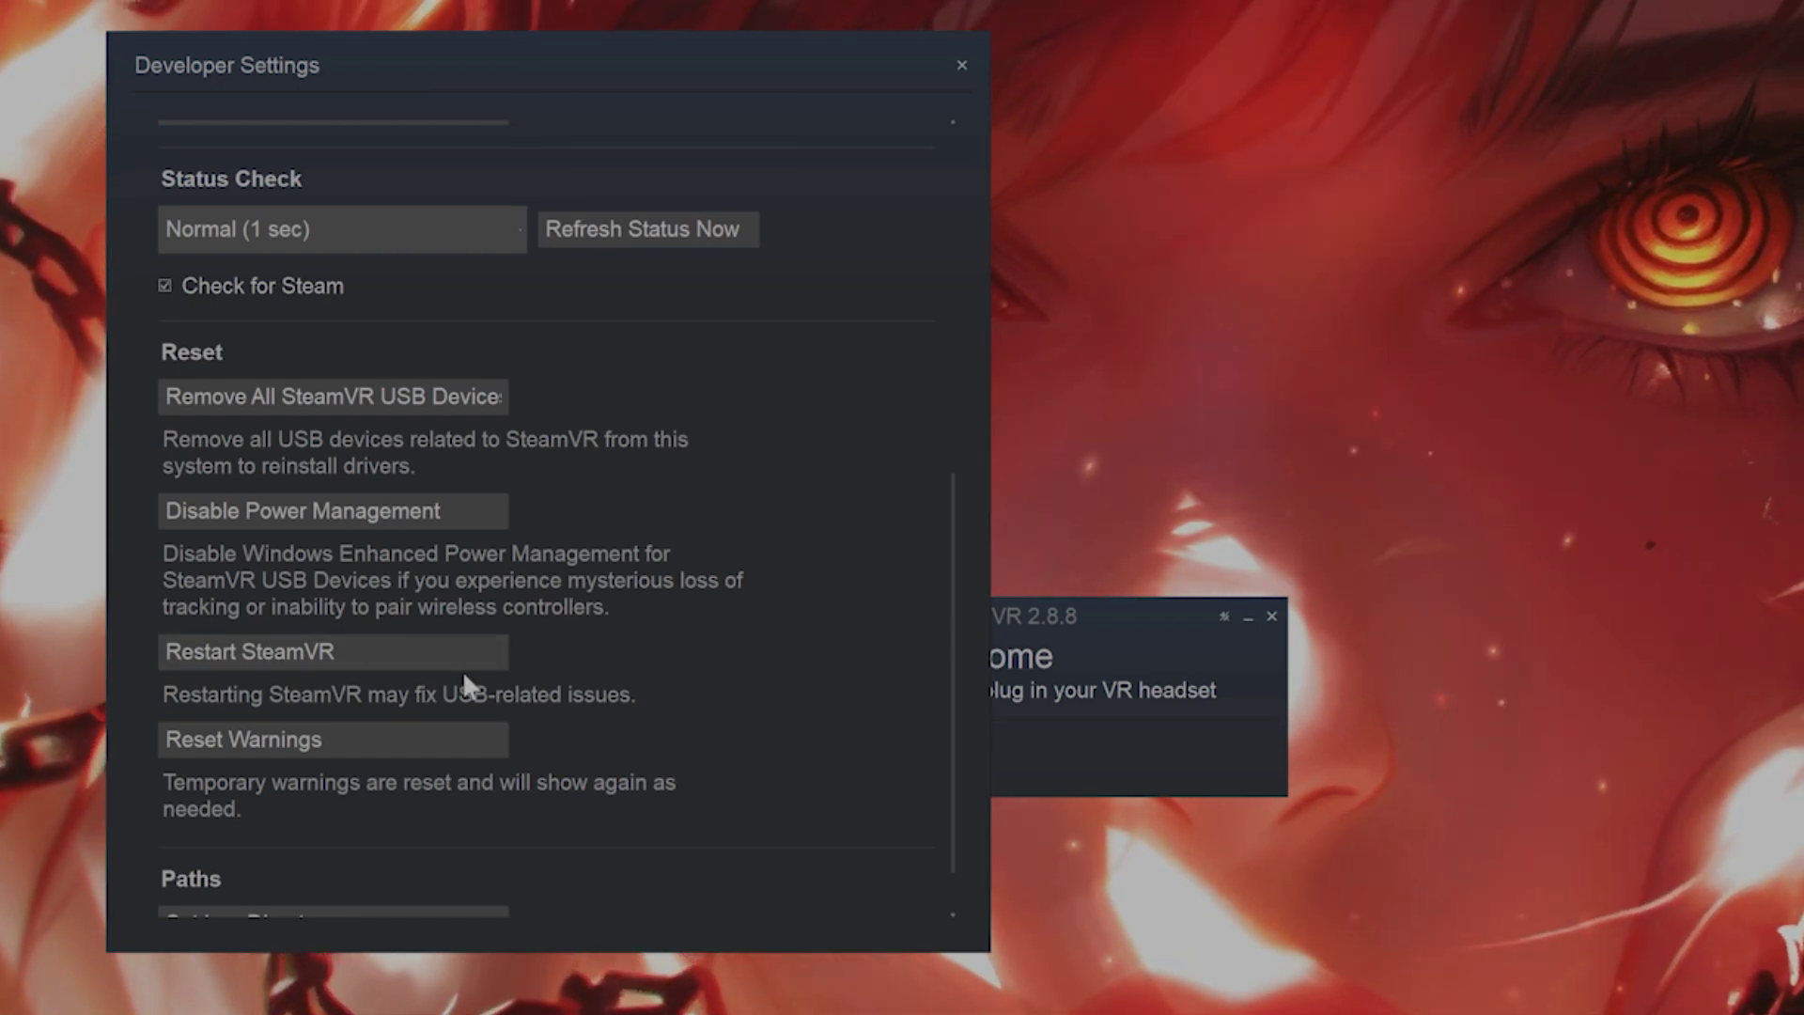
Return to the top of SteamVR Developer Settings and close the window, leaving the desktop
scroll(657, 678, down, 2)
scroll(675, 695, up, 7)
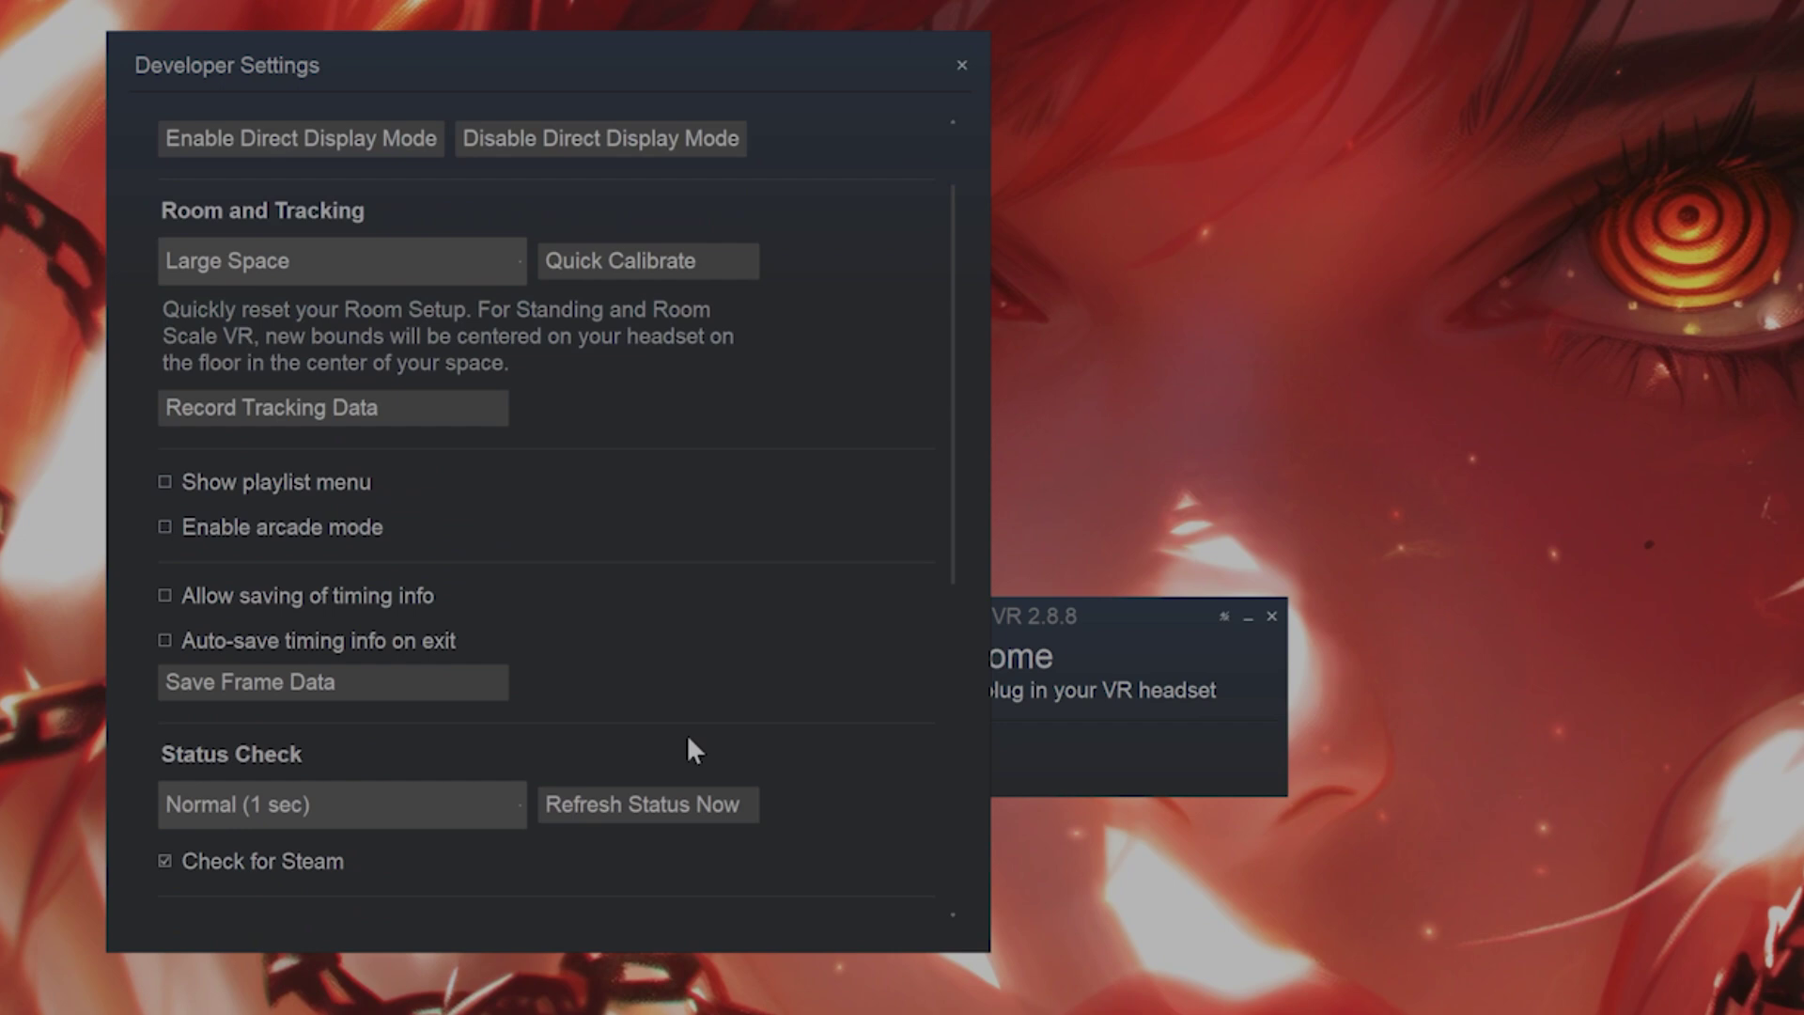
scroll(693, 749, up, 2)
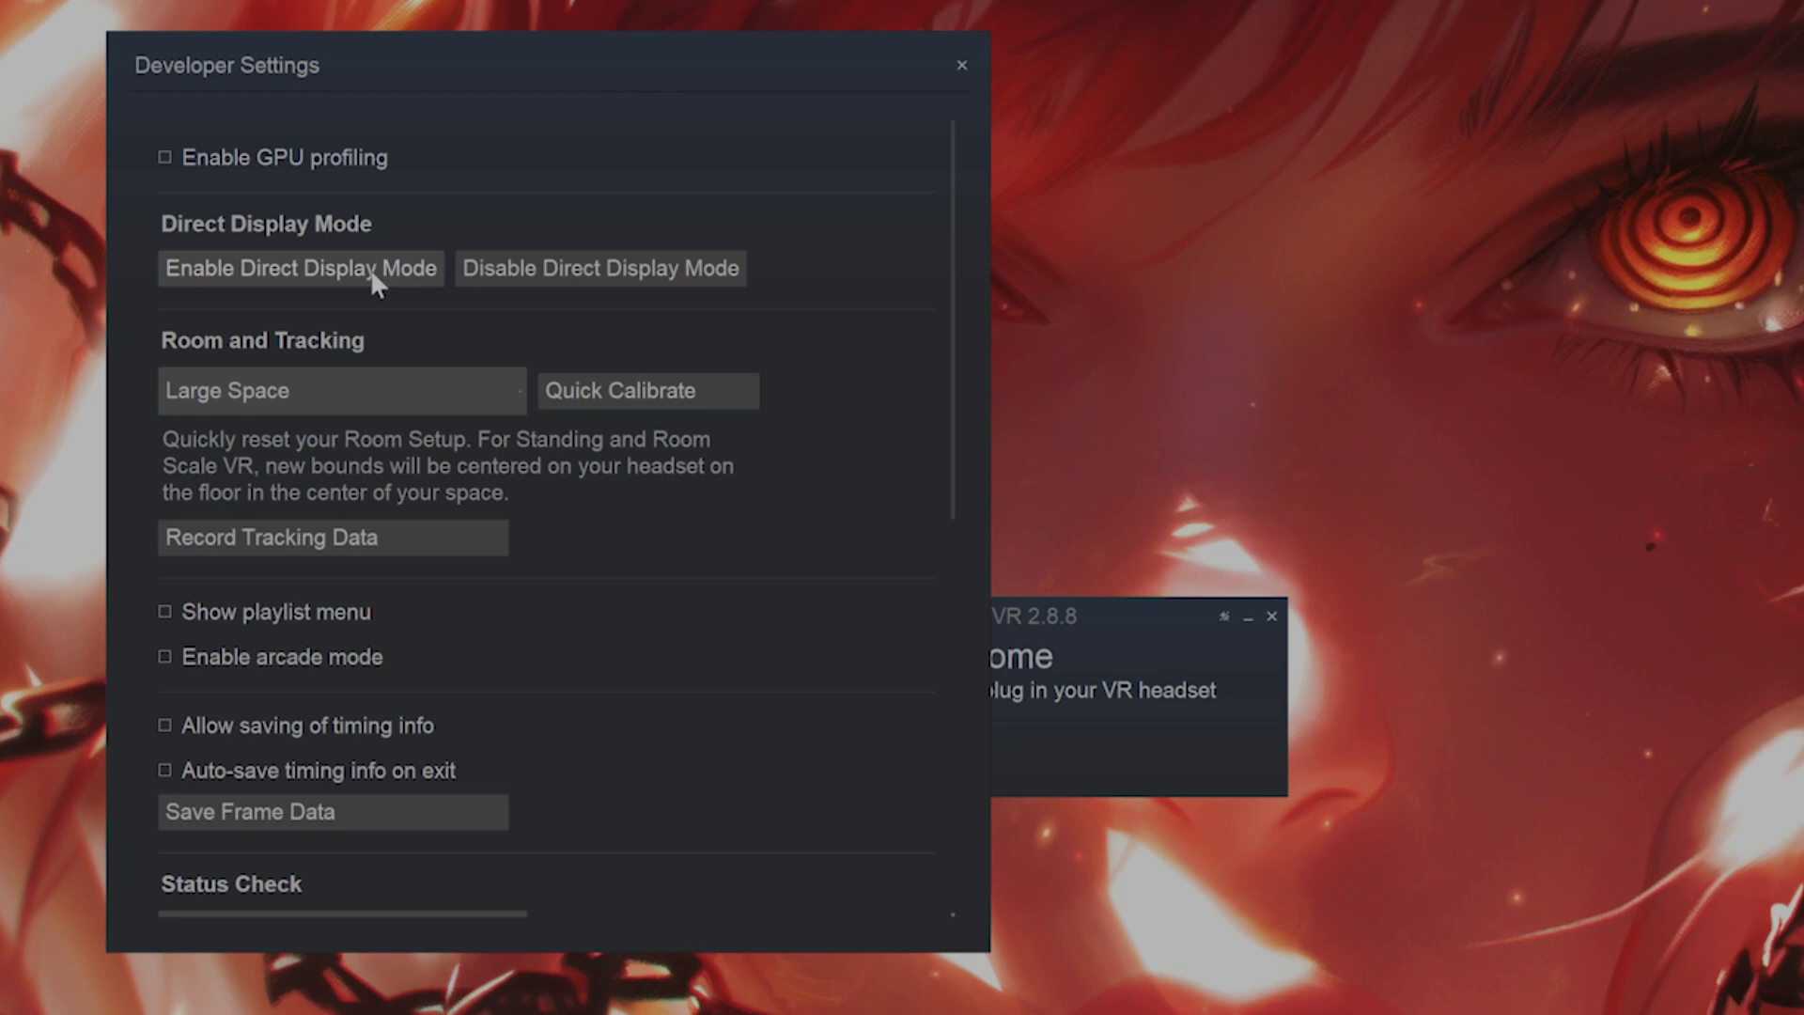
click(959, 66)
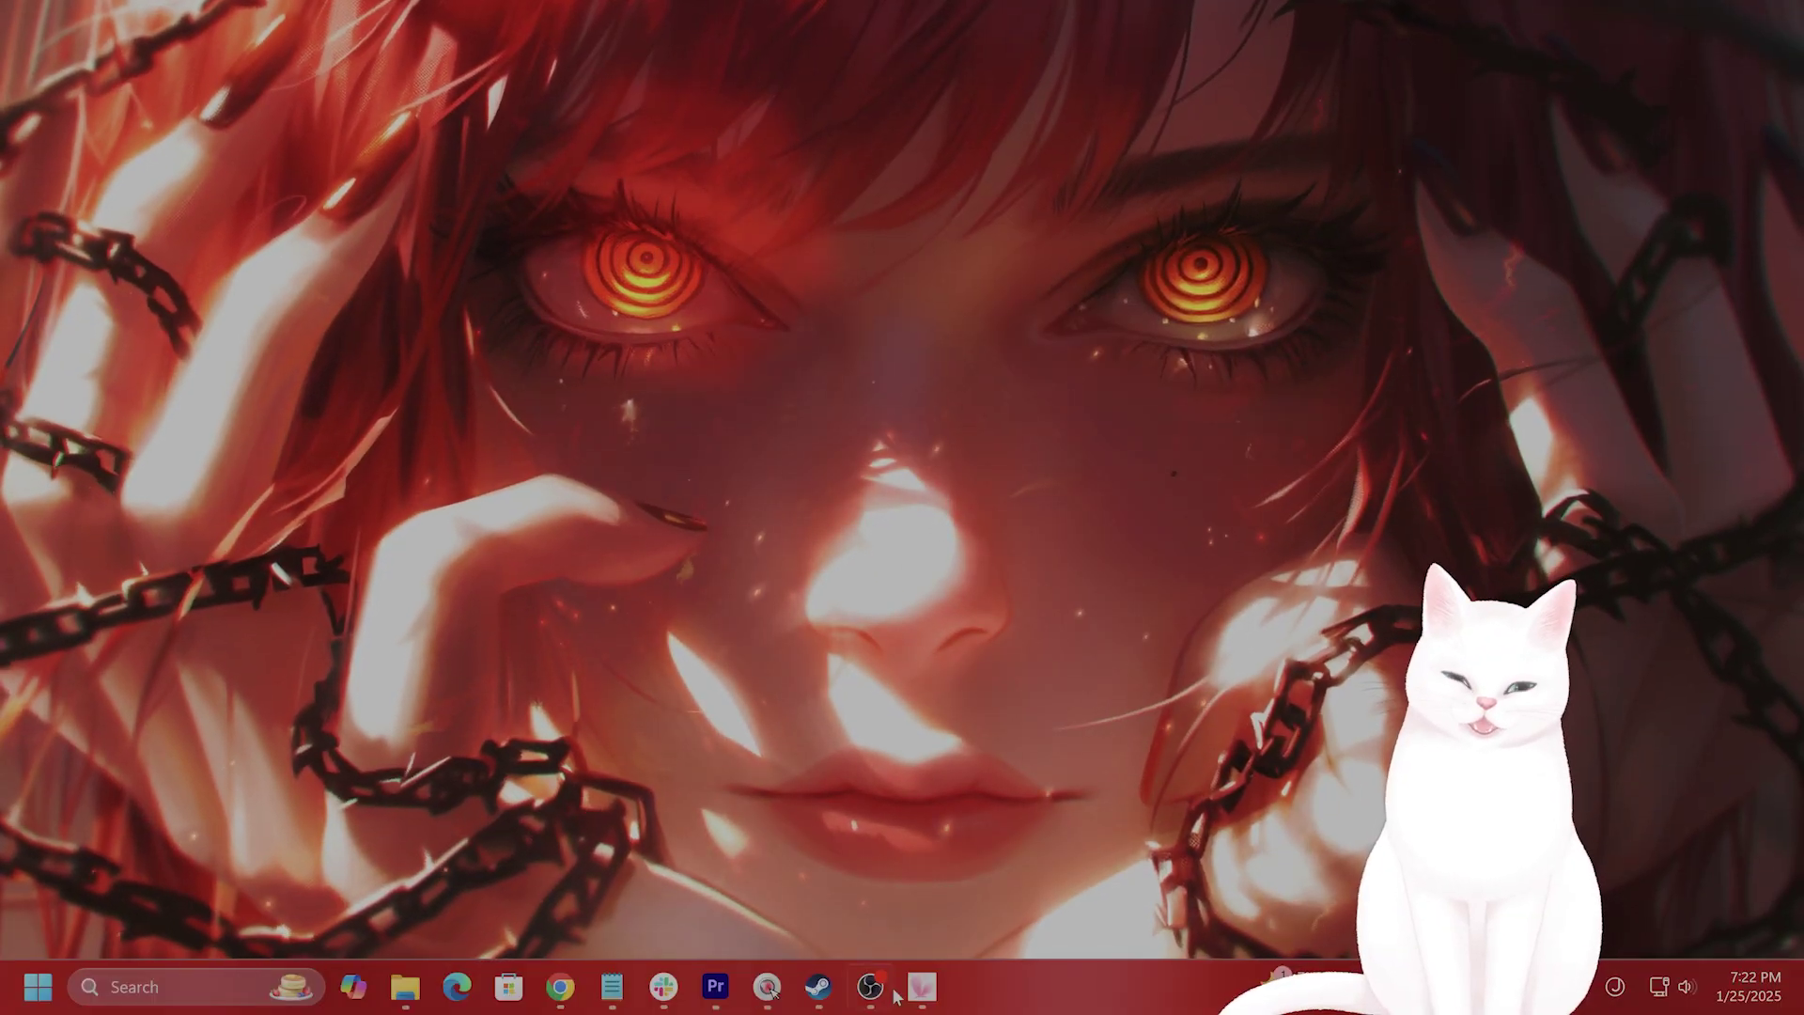
Restore Steam, review SteamVR's Installed Files properties, then close the Properties dialog
click(819, 986)
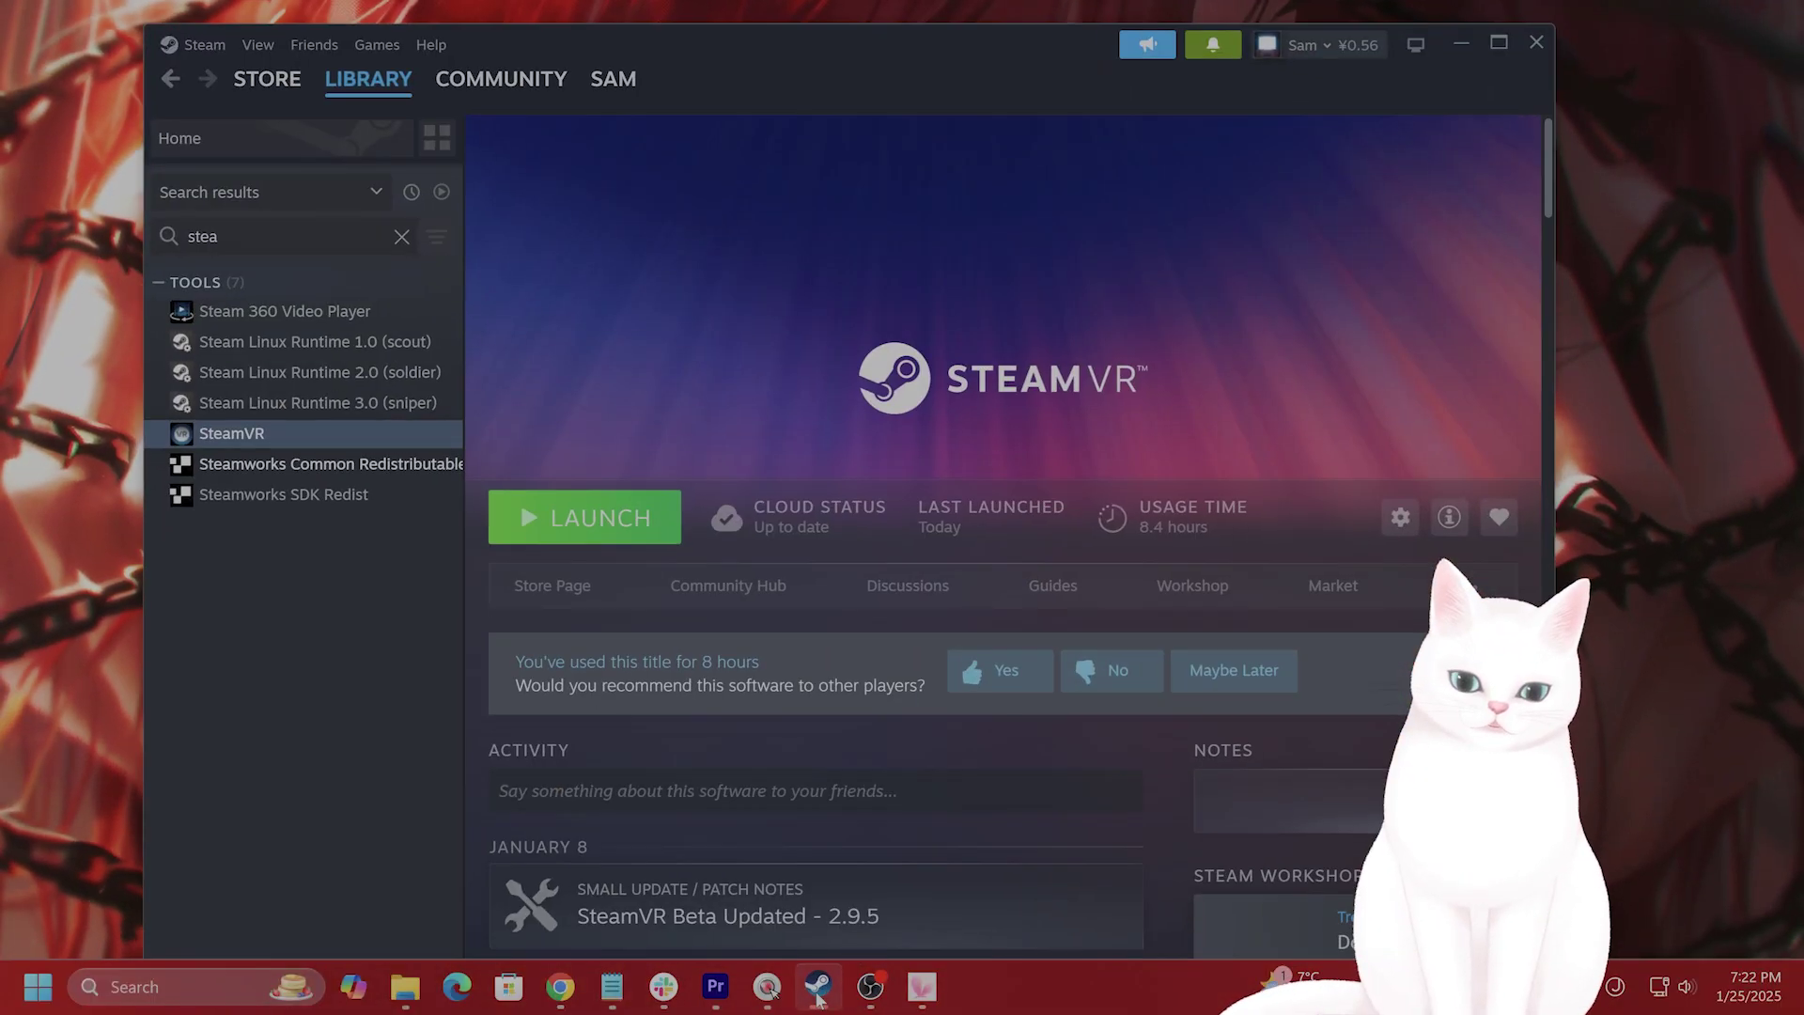
right_click(315, 442)
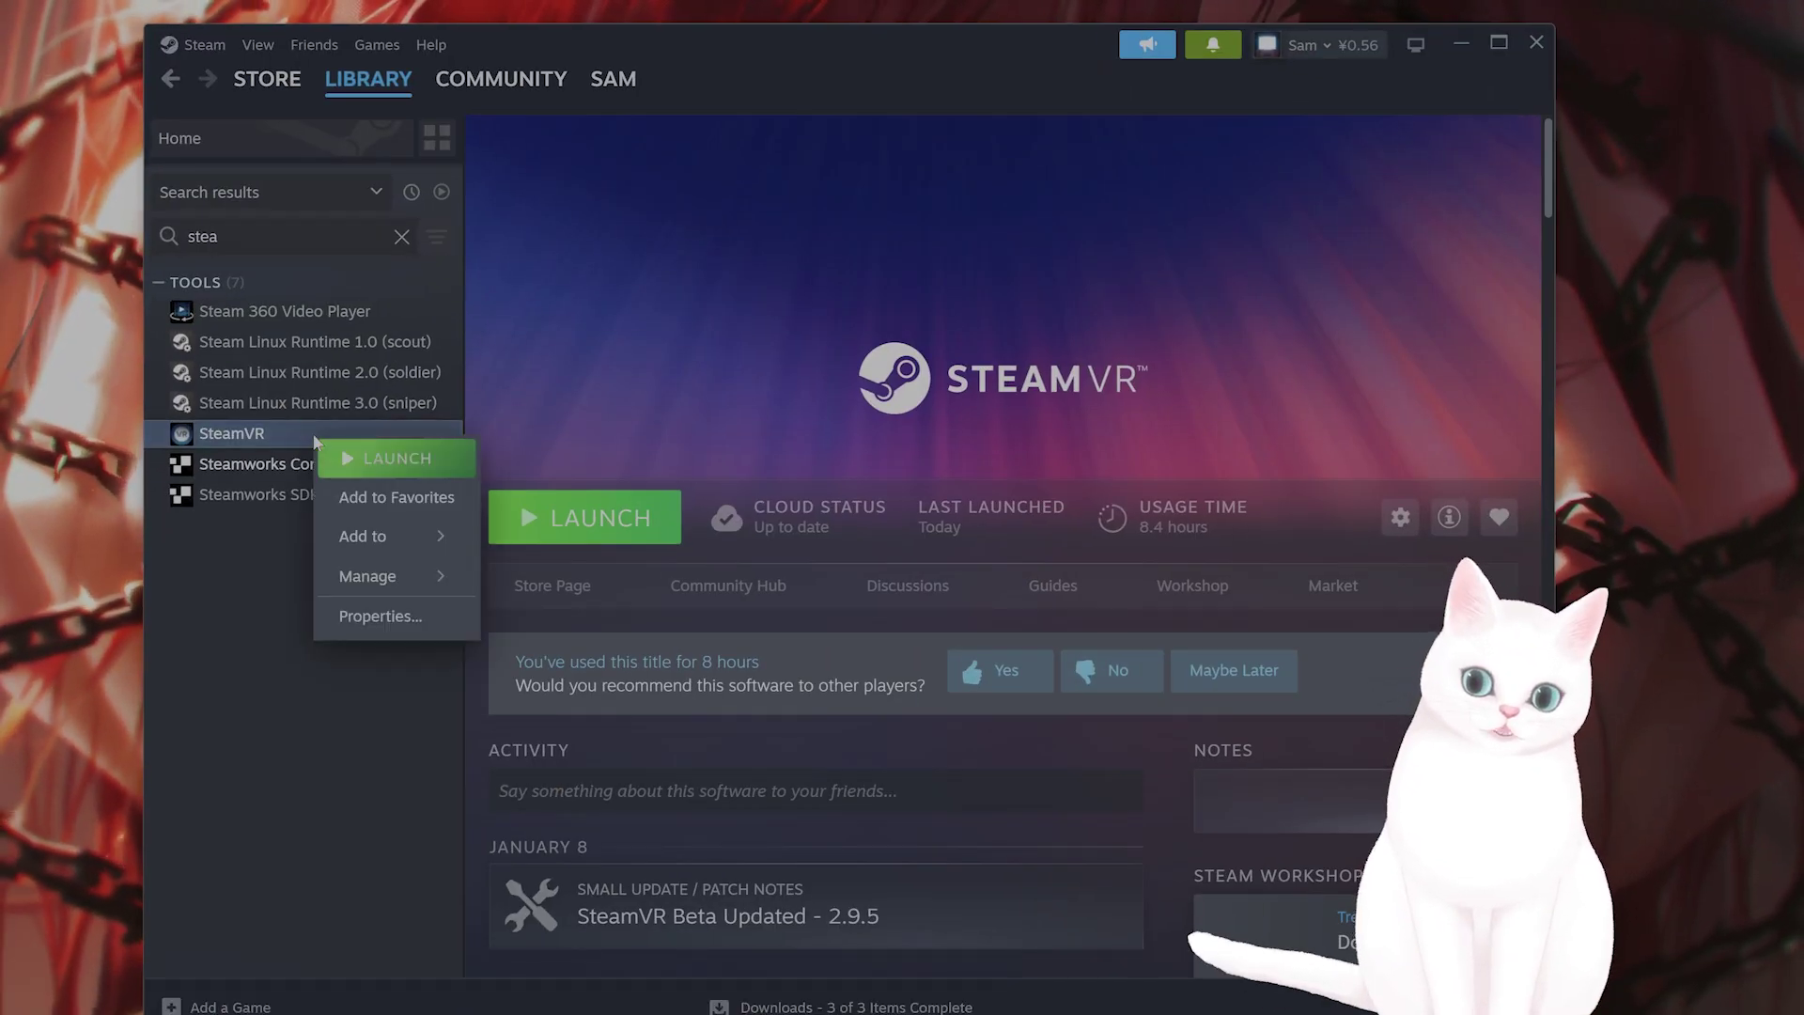
click(425, 620)
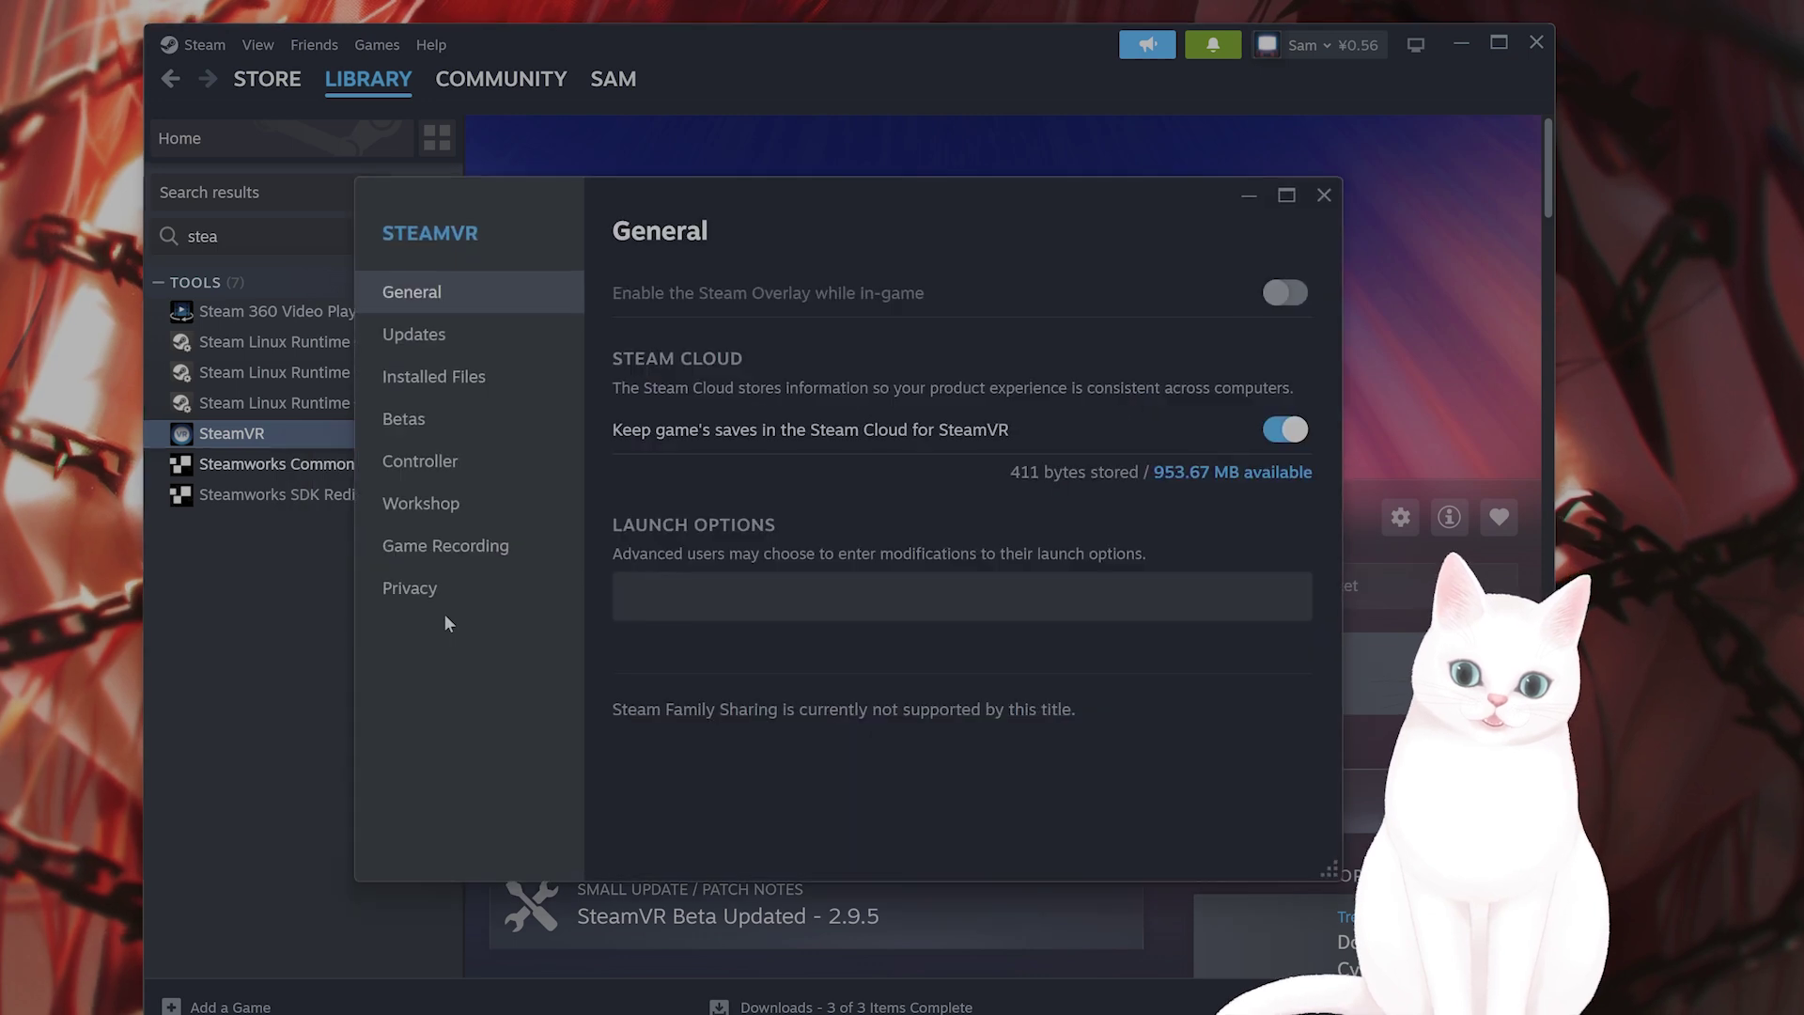
click(516, 395)
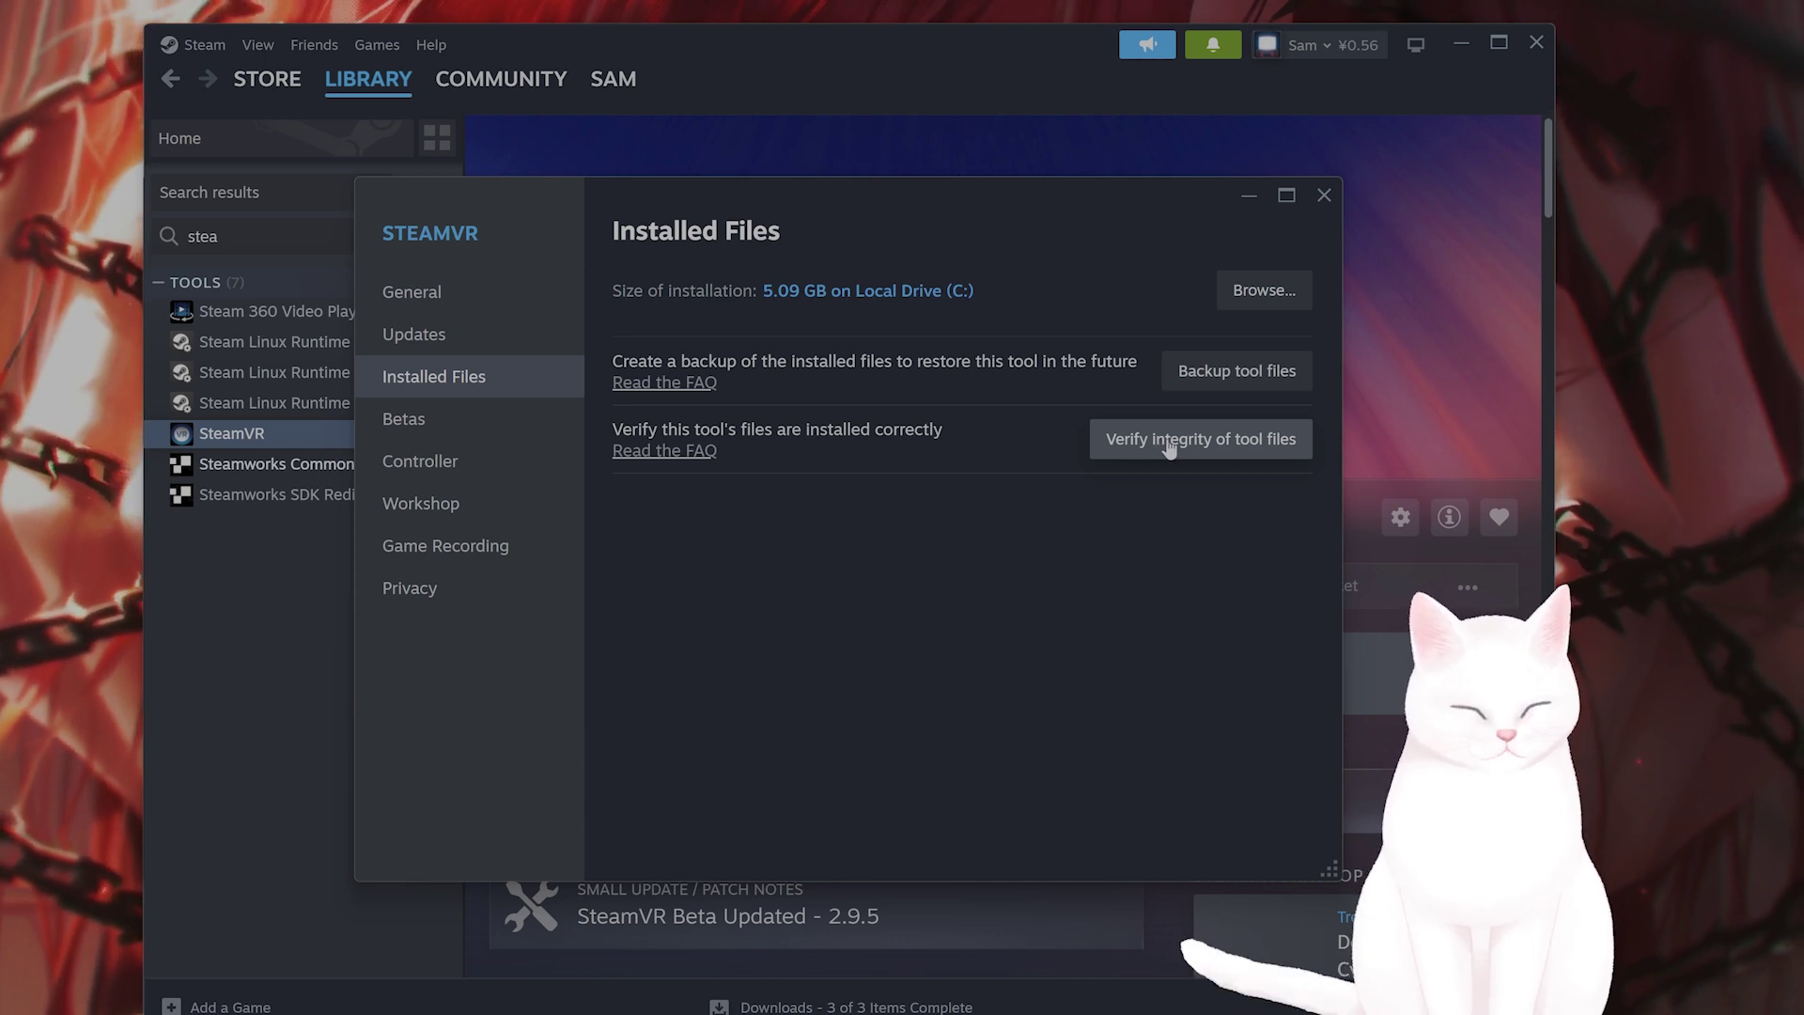
click(1320, 196)
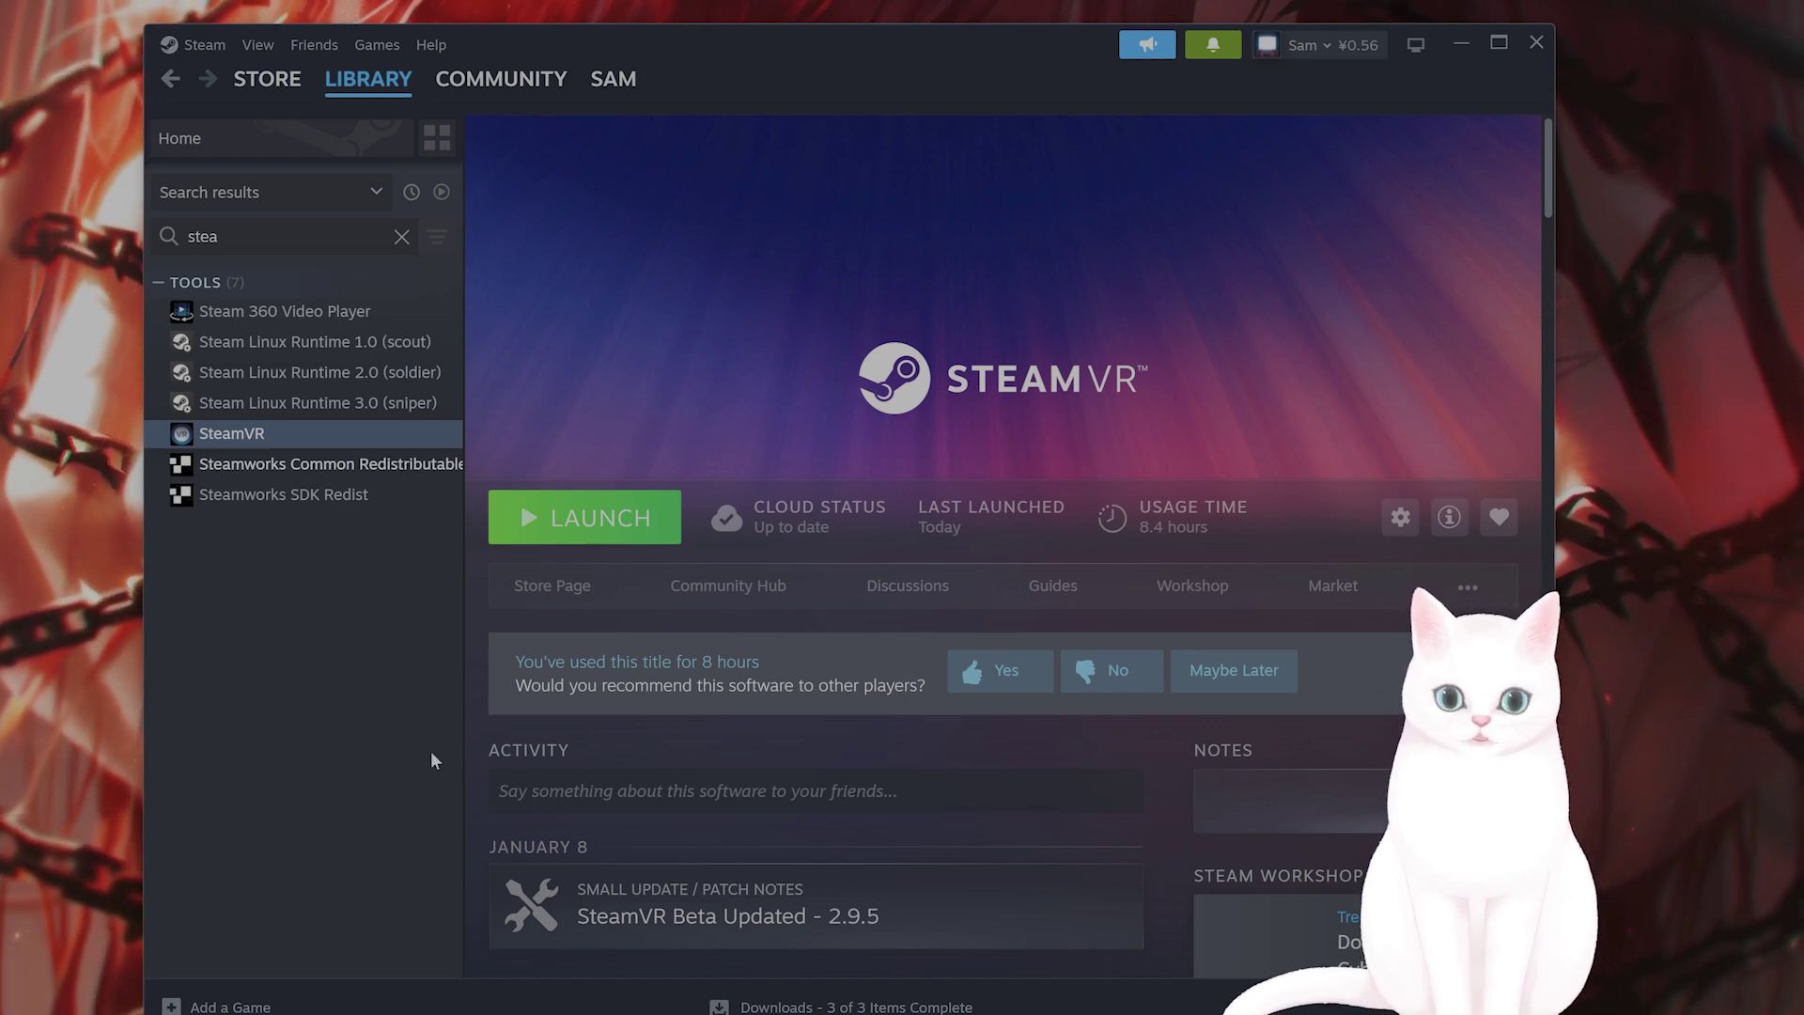
Minimize the Steam window to show the desktop
click(1461, 43)
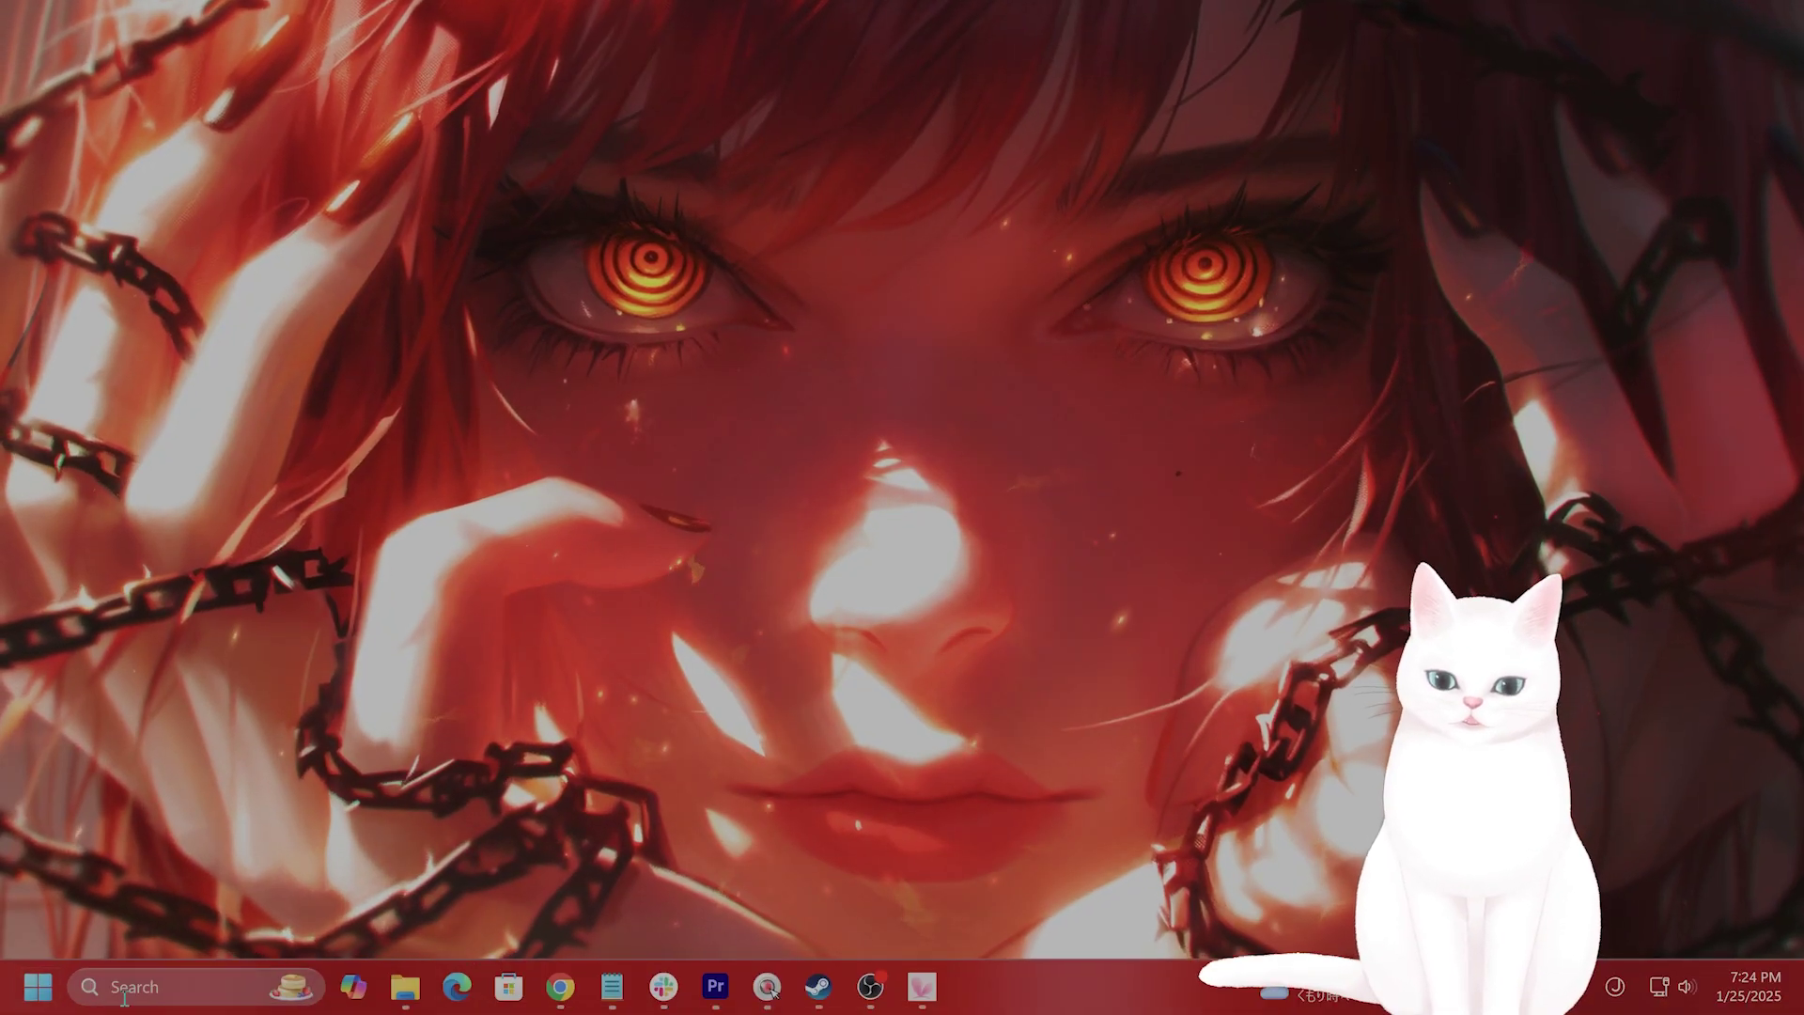
Open Device Manager from a Windows search for 'device'
click(130, 996)
text(device)
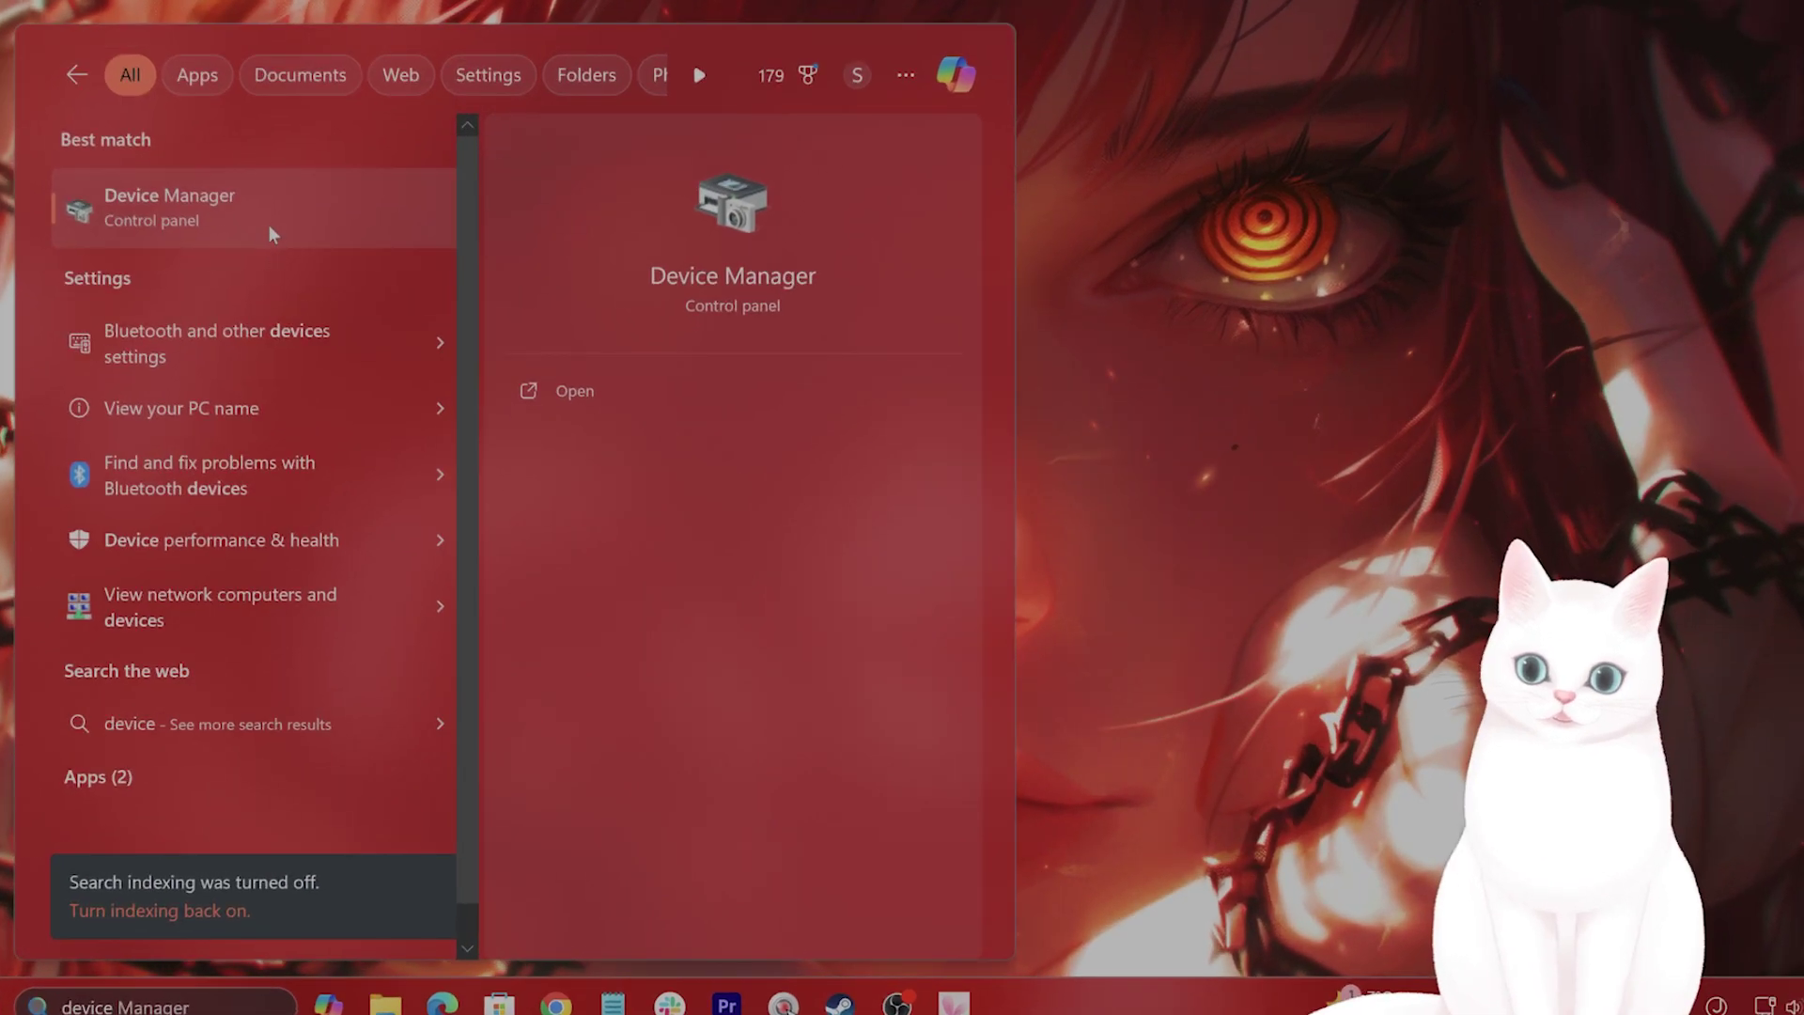
click(269, 225)
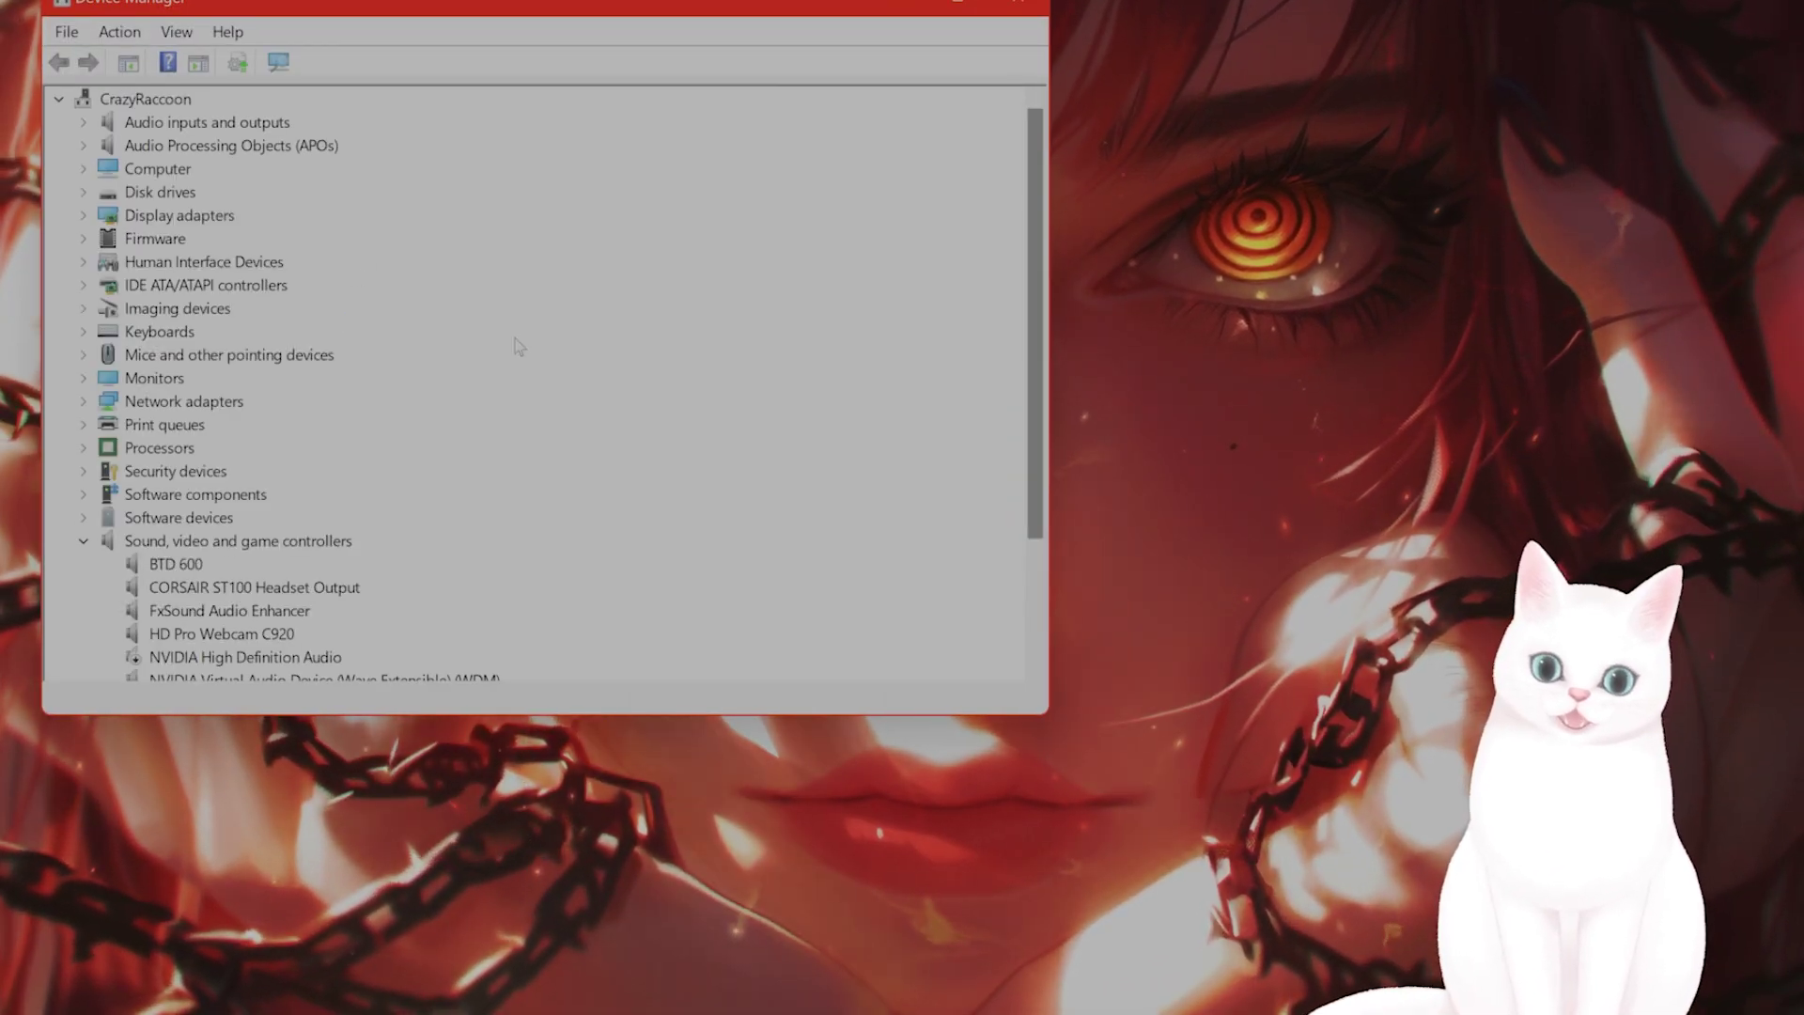
Expand Human Interface Devices and bring up the actions for a USB Input Device
scroll(693, 640, down, 3)
scroll(684, 678, up, 3)
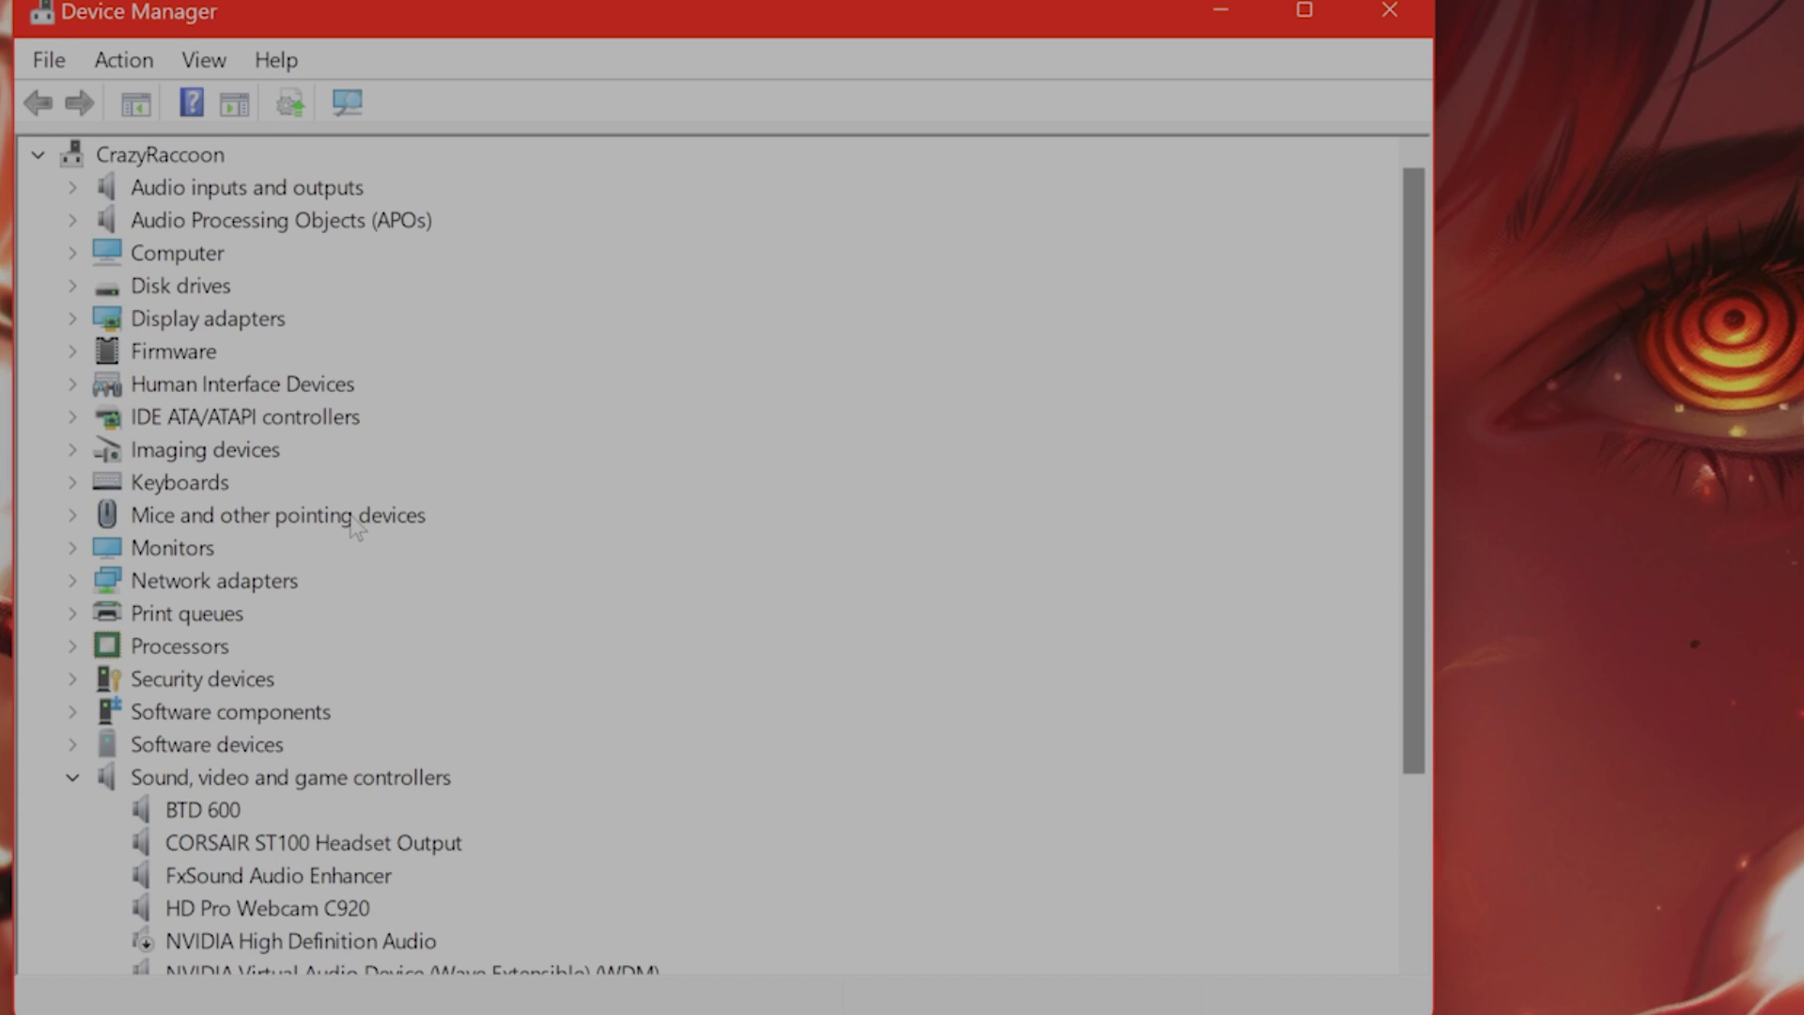
click(74, 384)
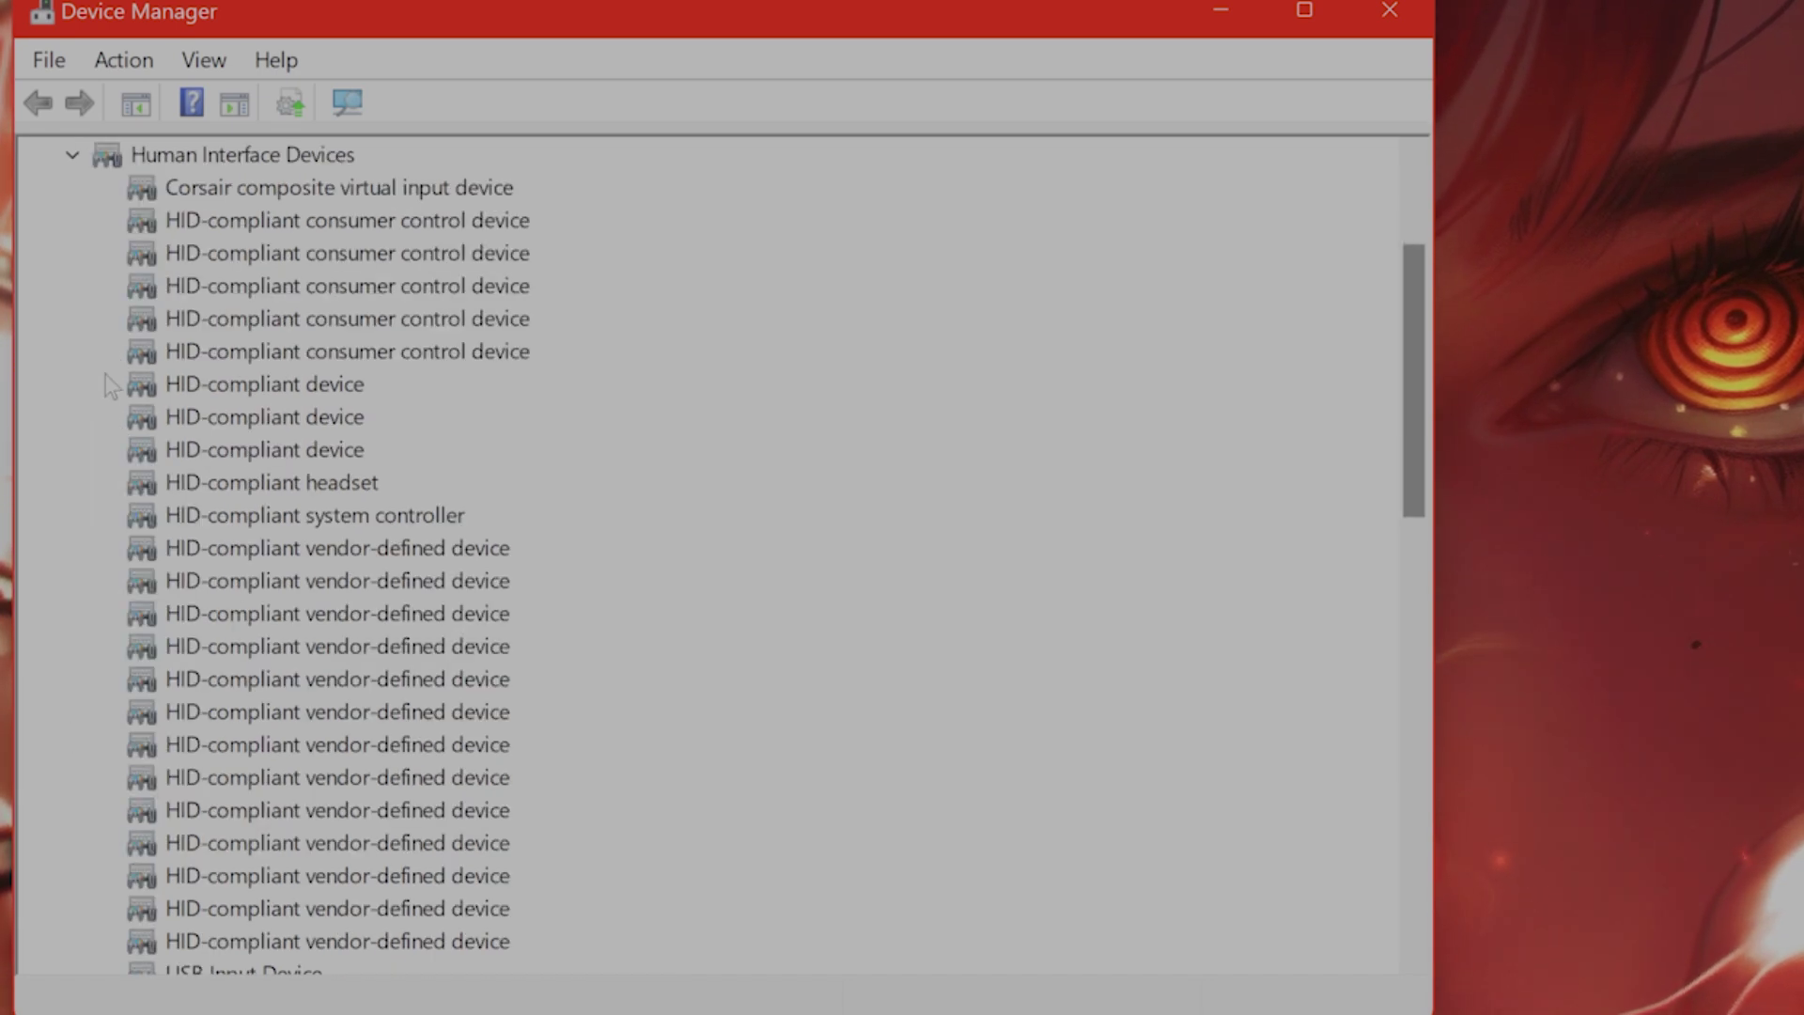
scroll(616, 479, down, 6)
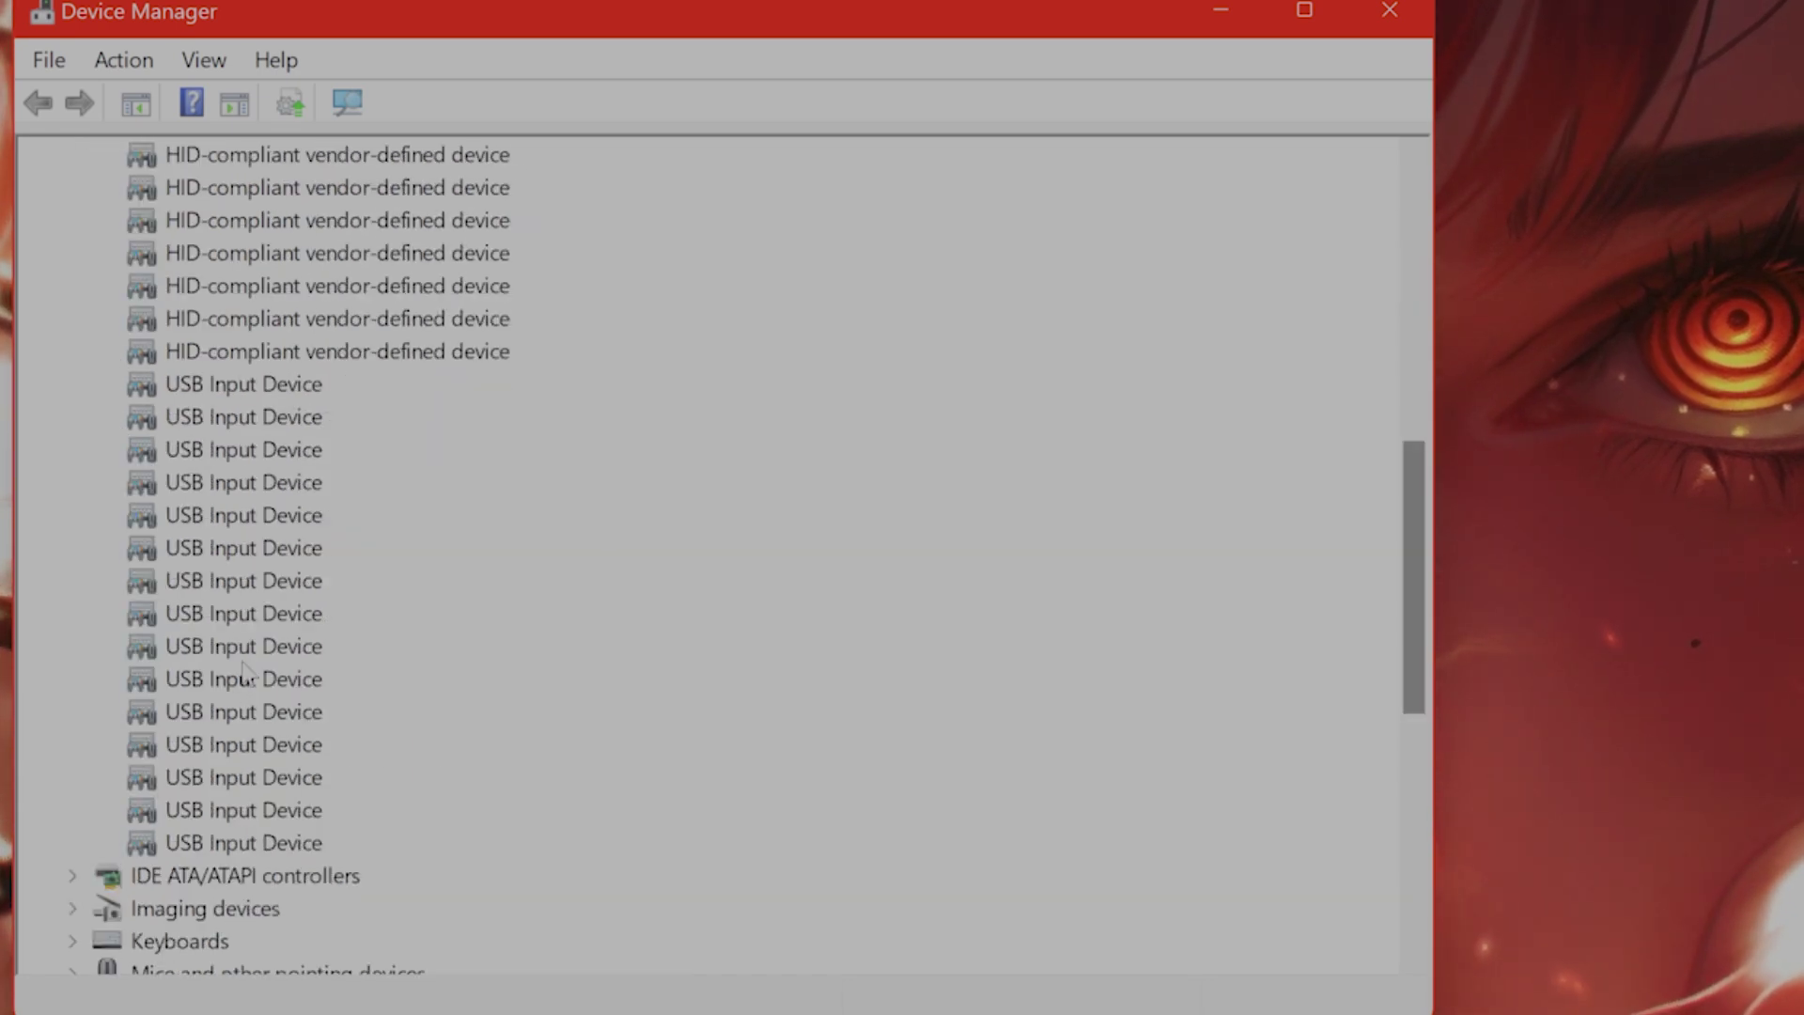
click(376, 645)
scroll(376, 634, up, 4)
scroll(414, 658, up, 4)
scroll(418, 676, down, 8)
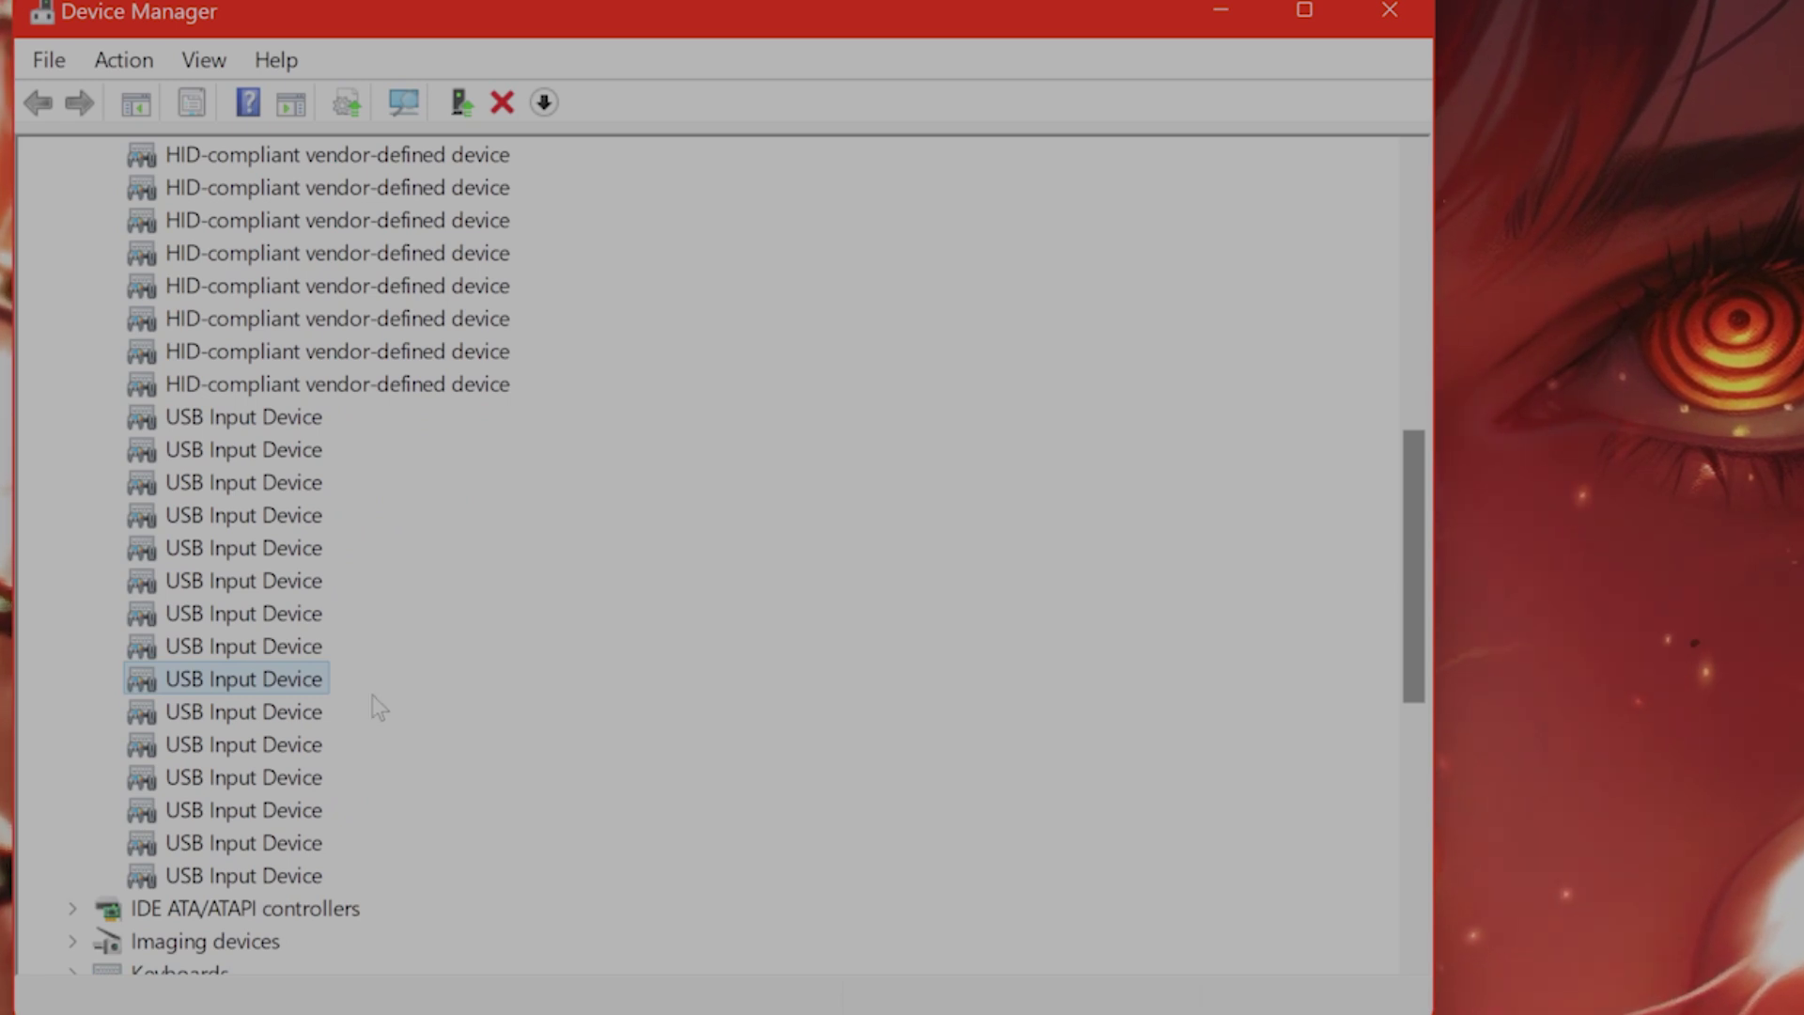
right_click(271, 683)
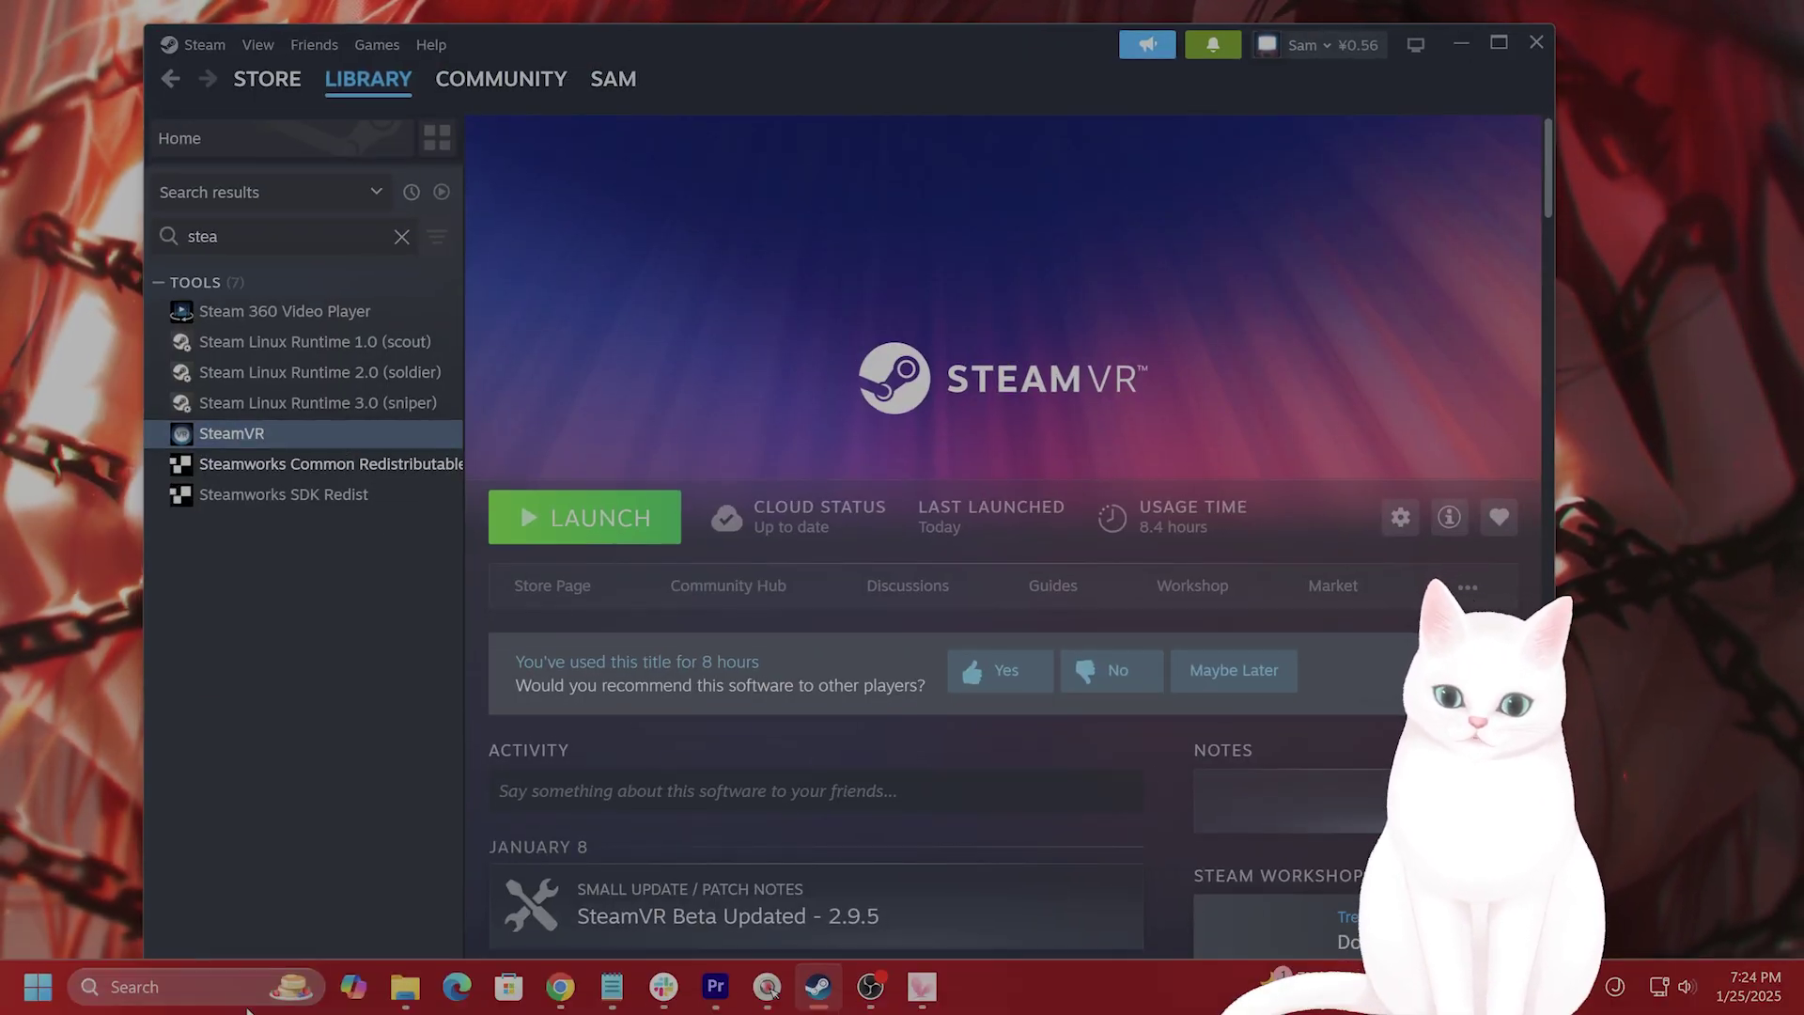
Clear the desktop and browse File Explorer to C:\Program Files (x86)\Steam
click(234, 987)
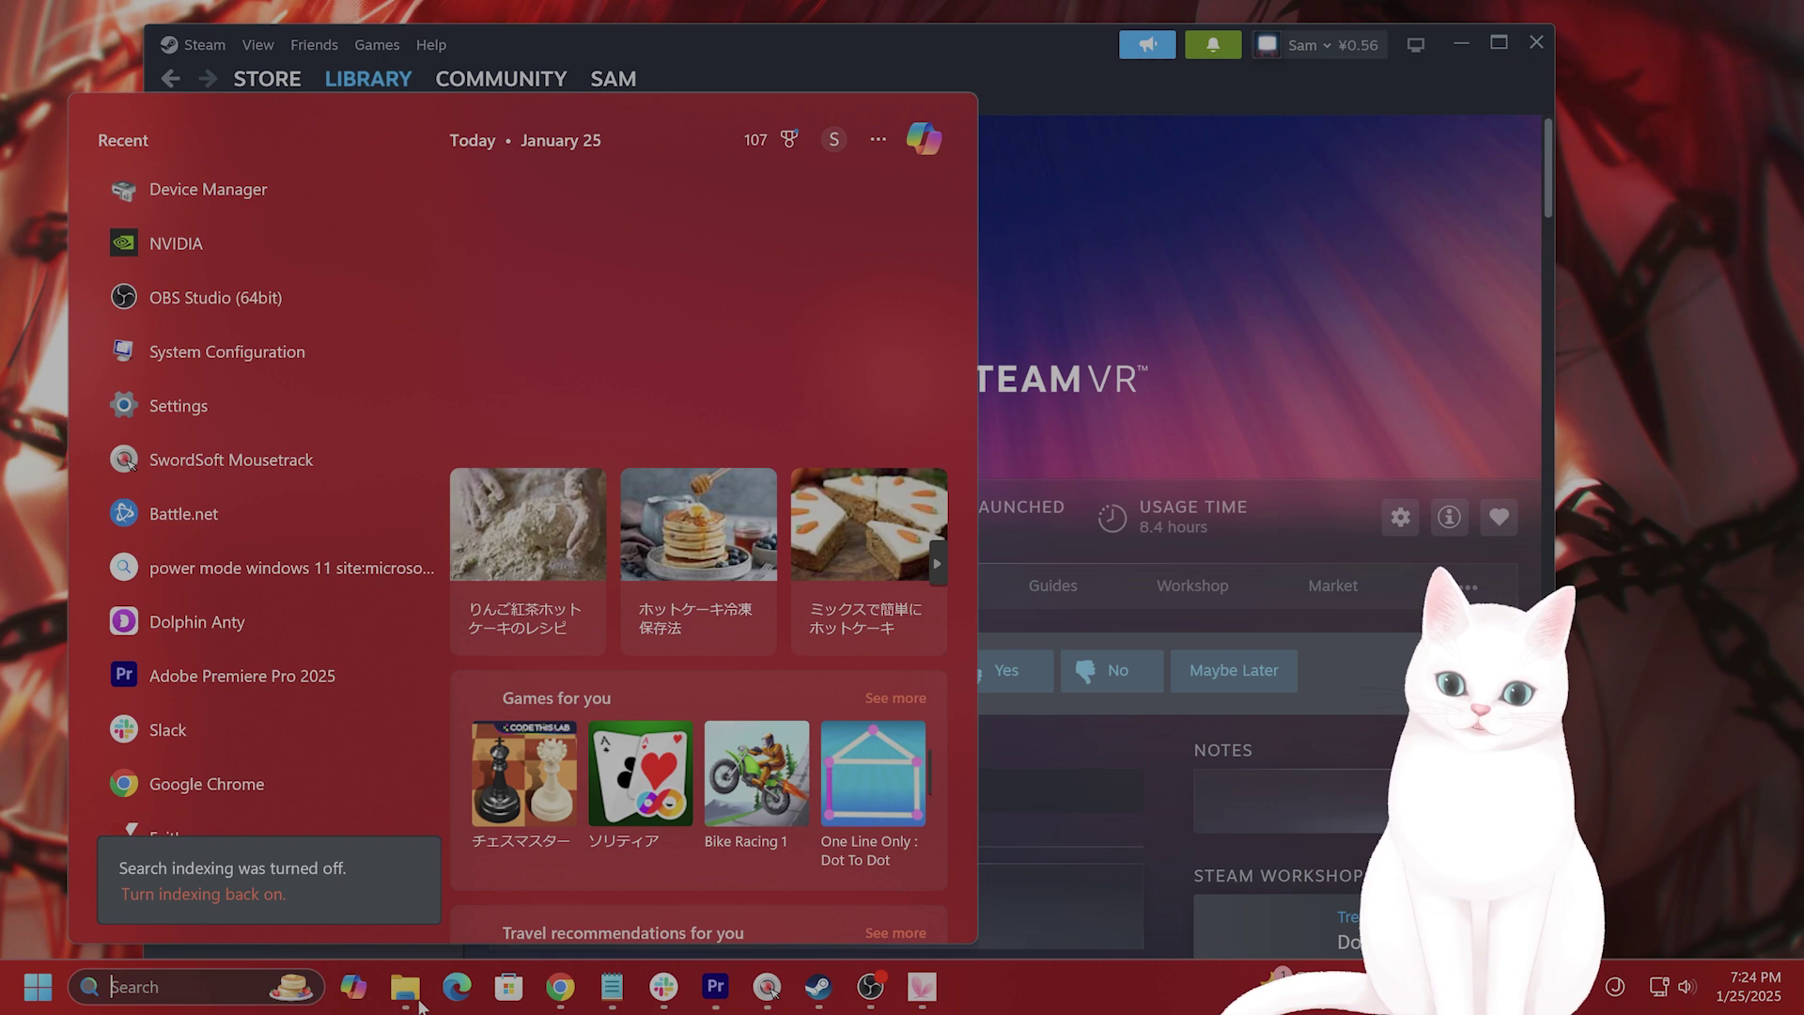
key(Escape)
key(super+d)
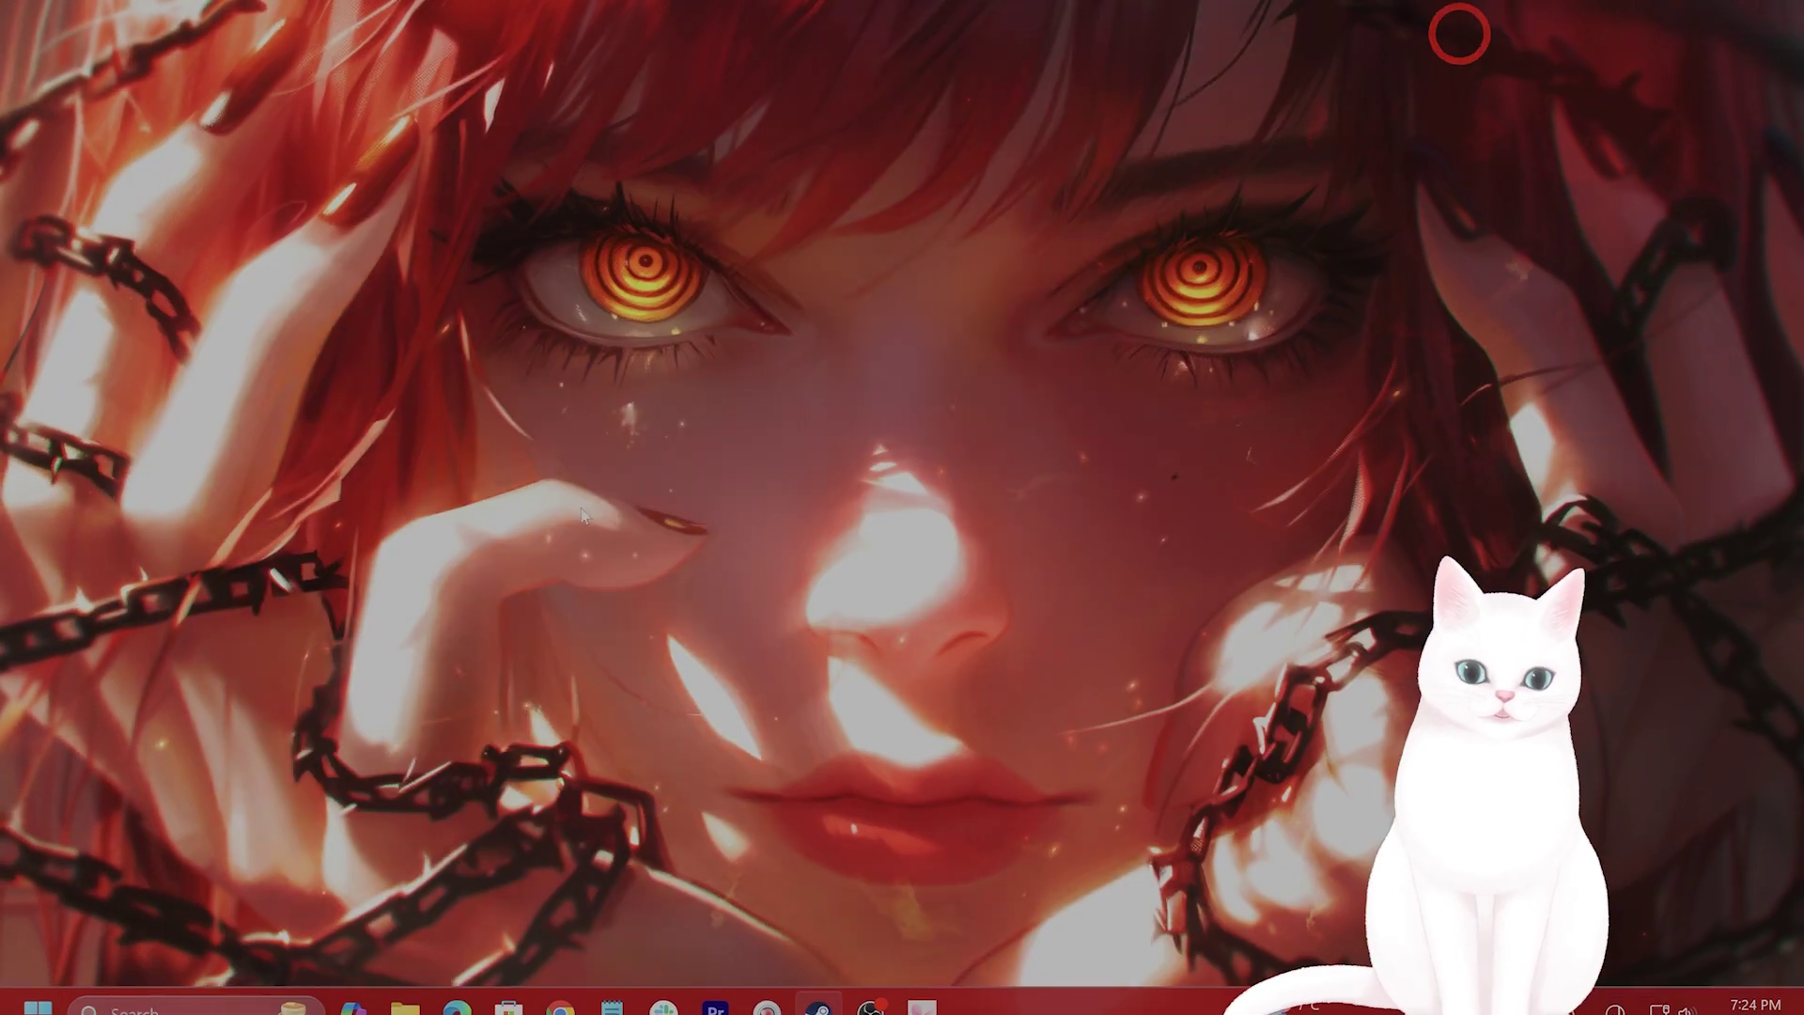
click(407, 990)
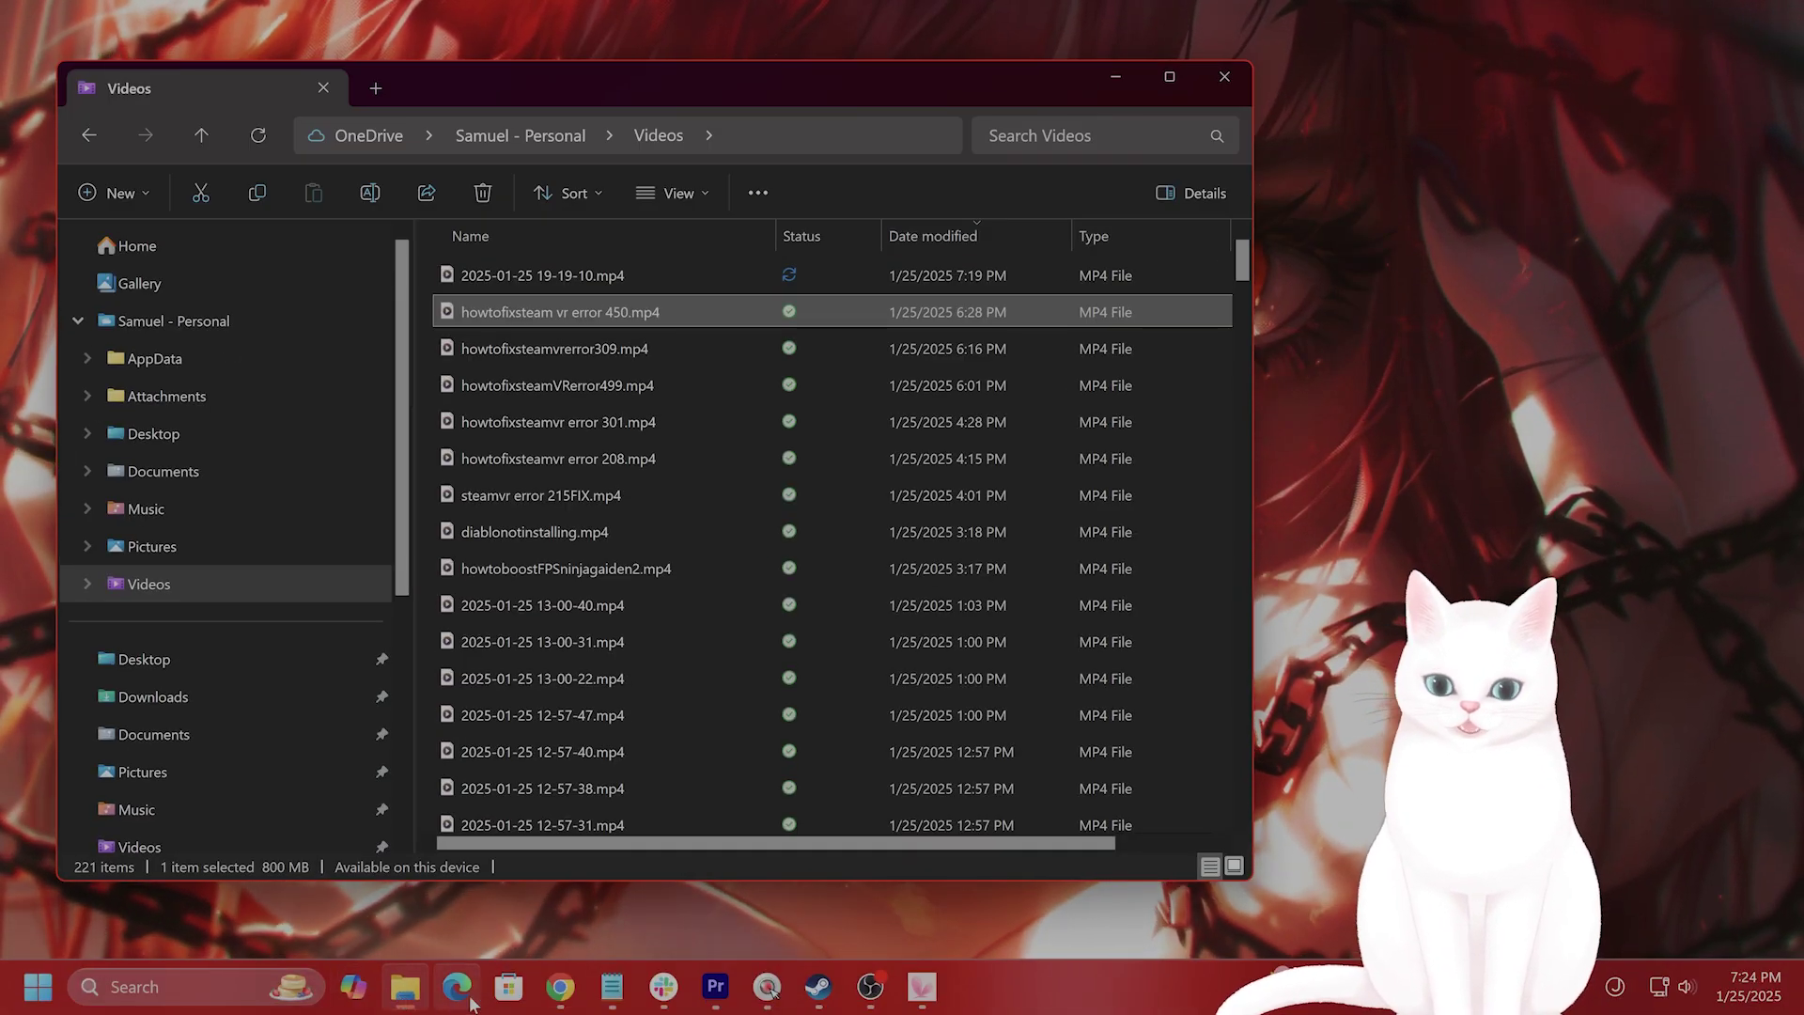
scroll(282, 672, down, 5)
click(260, 718)
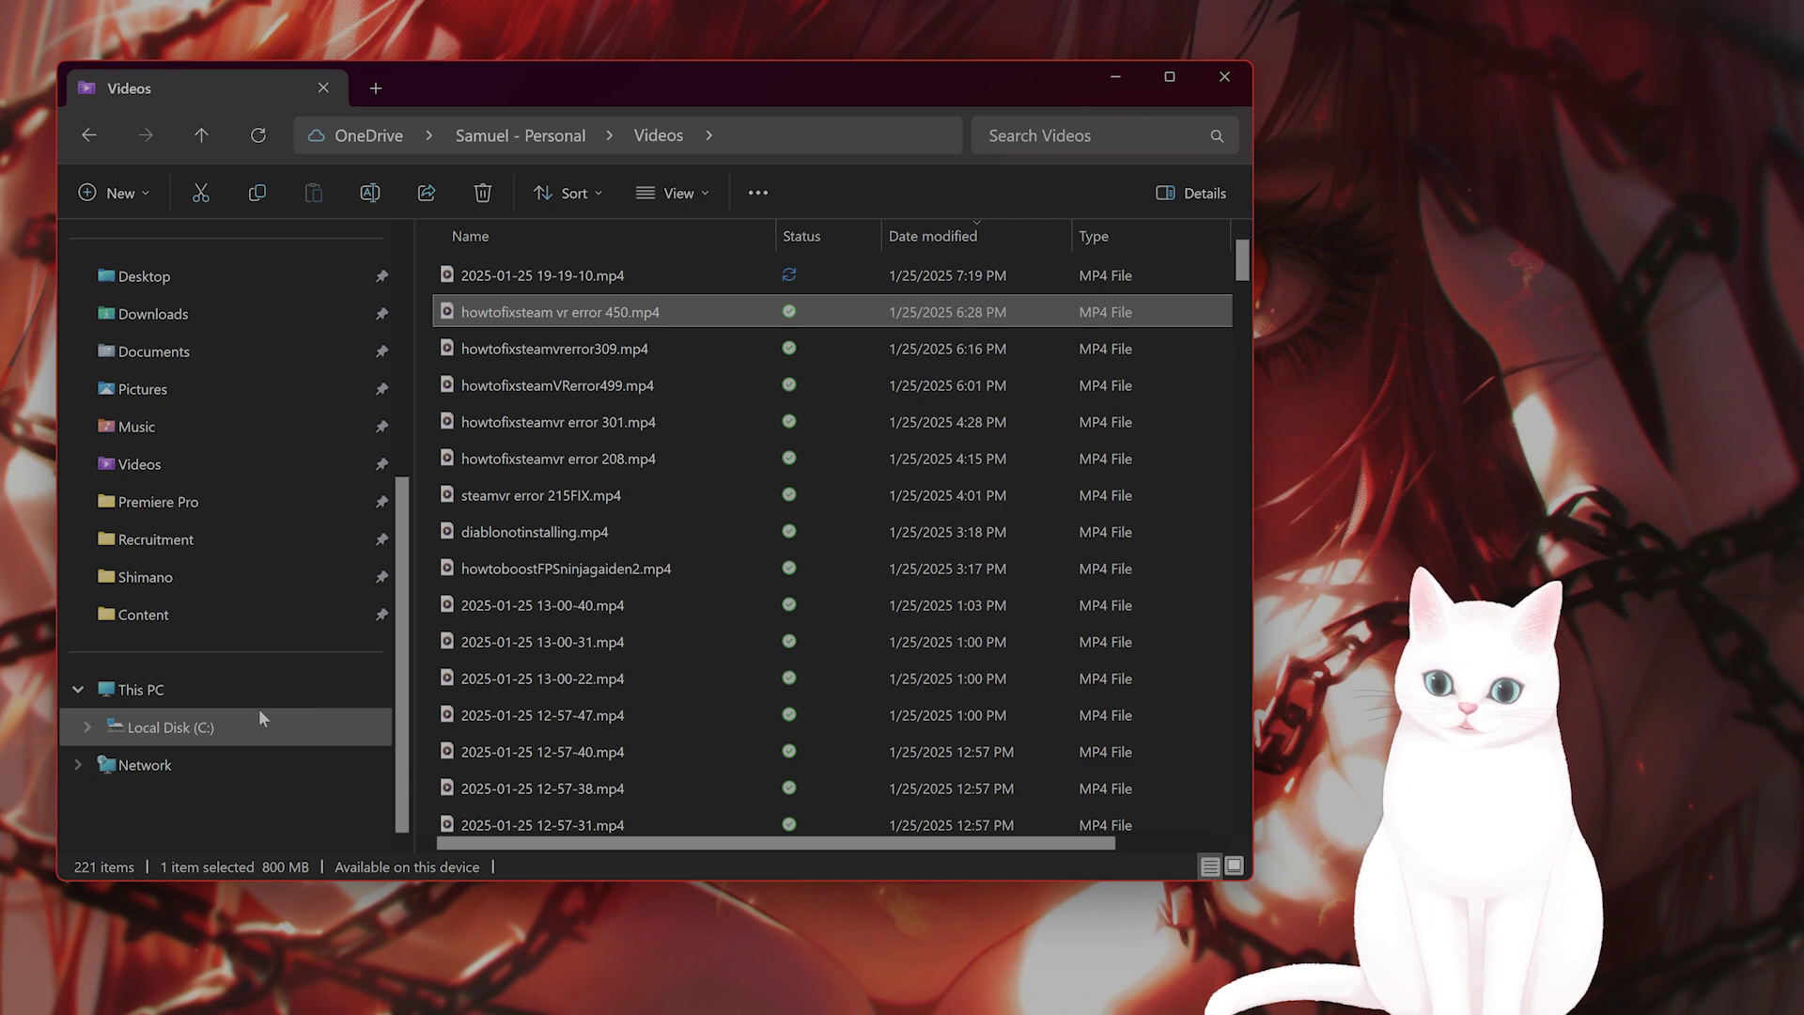
scroll(684, 667, down, 3)
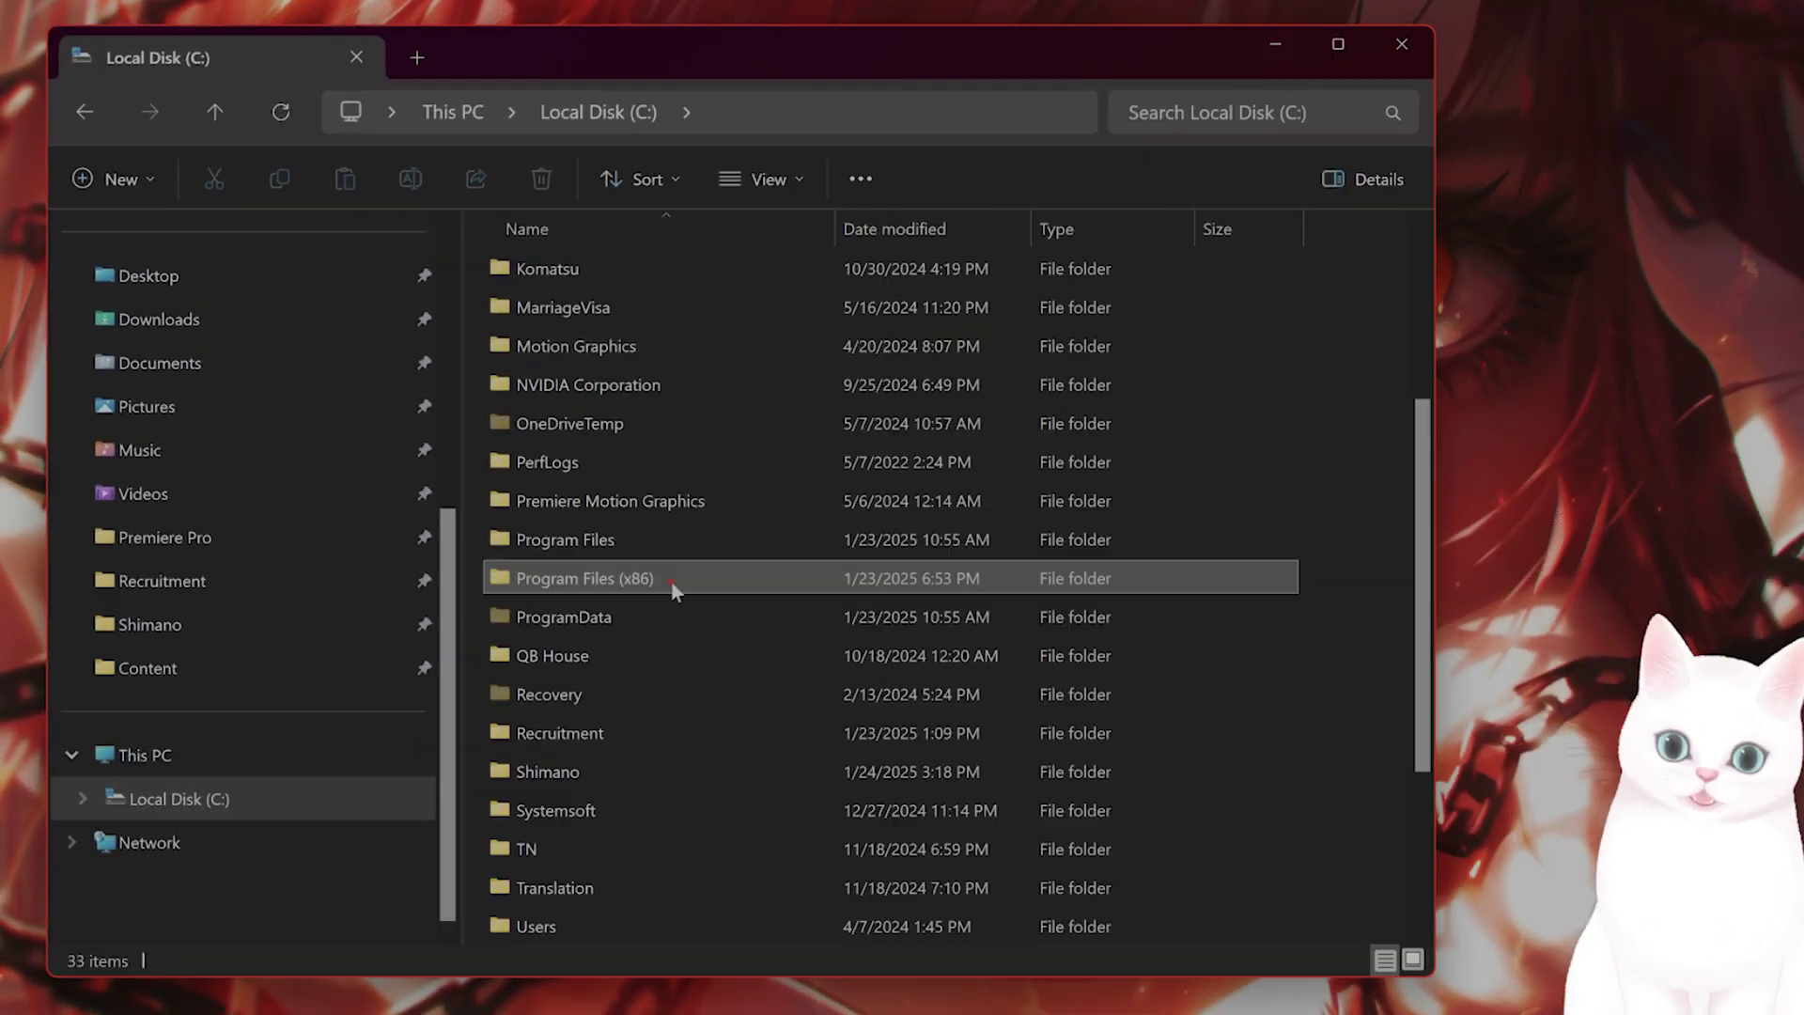
double_click(672, 579)
scroll(700, 620, down, 2)
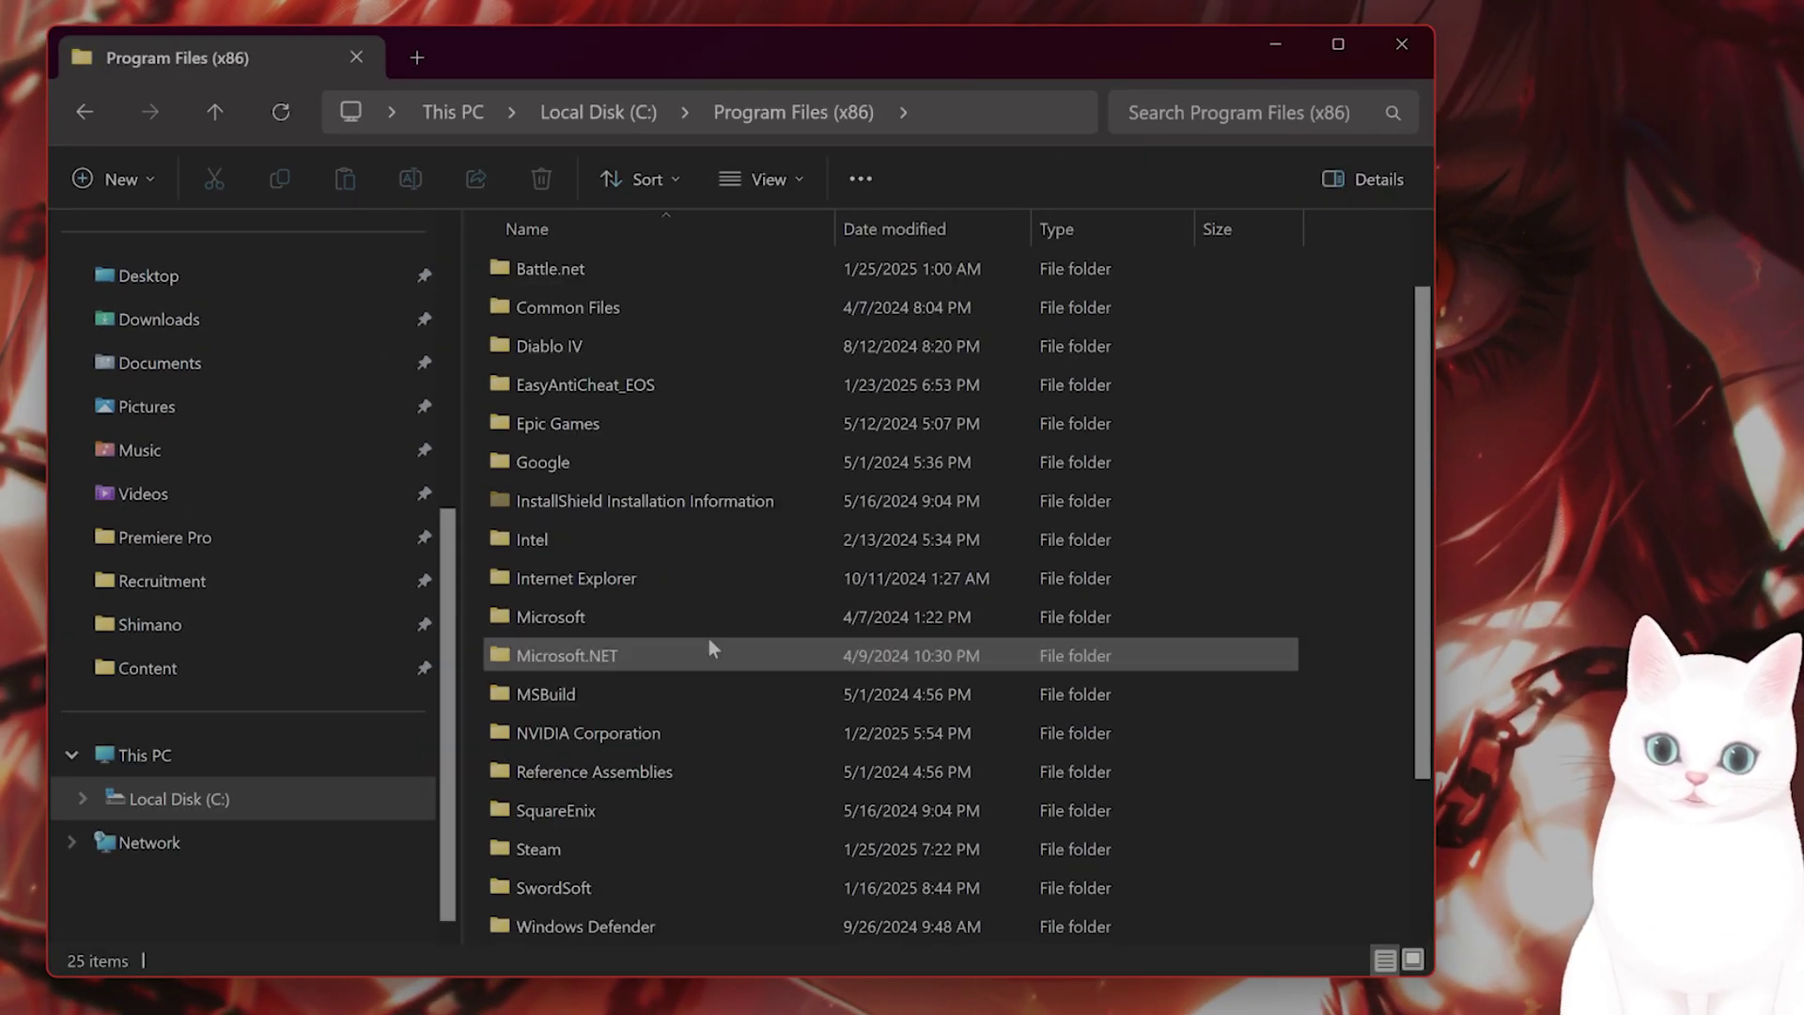
double_click(685, 733)
Continue into steamapps\common\SteamVR\bin\win64
scroll(789, 752, down, 1)
double_click(764, 779)
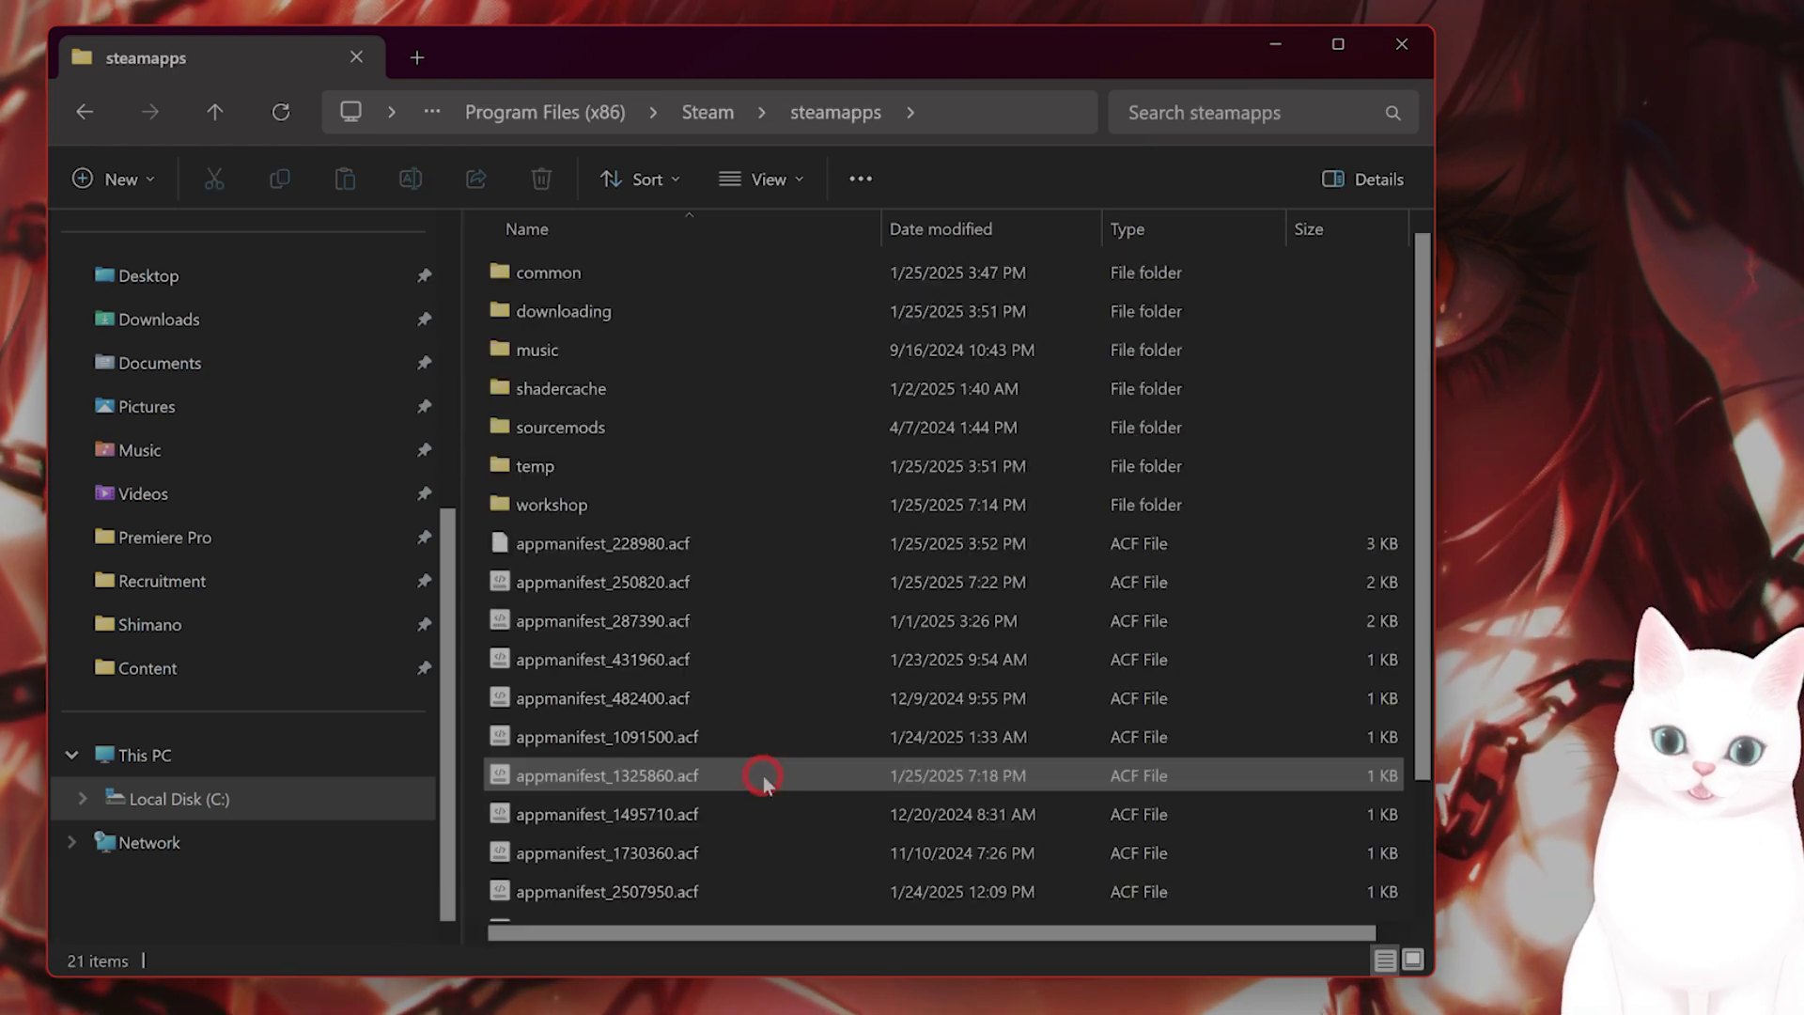
double_click(645, 275)
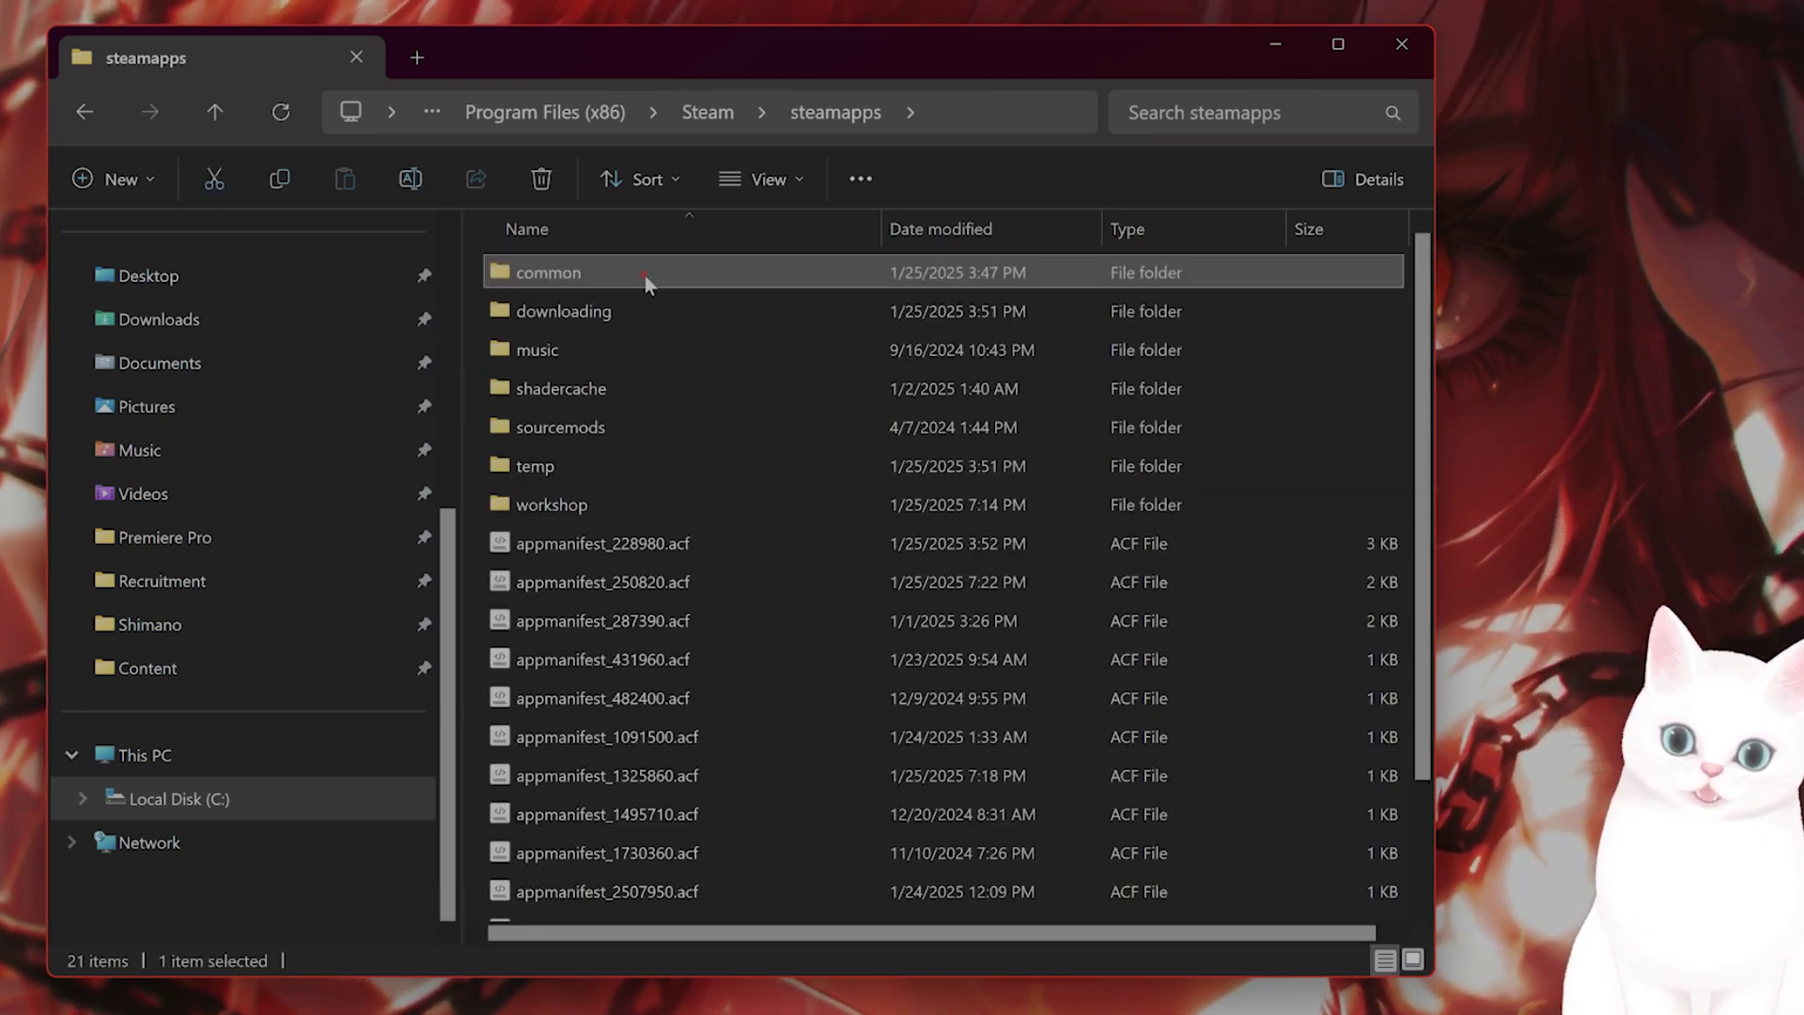
scroll(855, 602, down, 2)
double_click(692, 677)
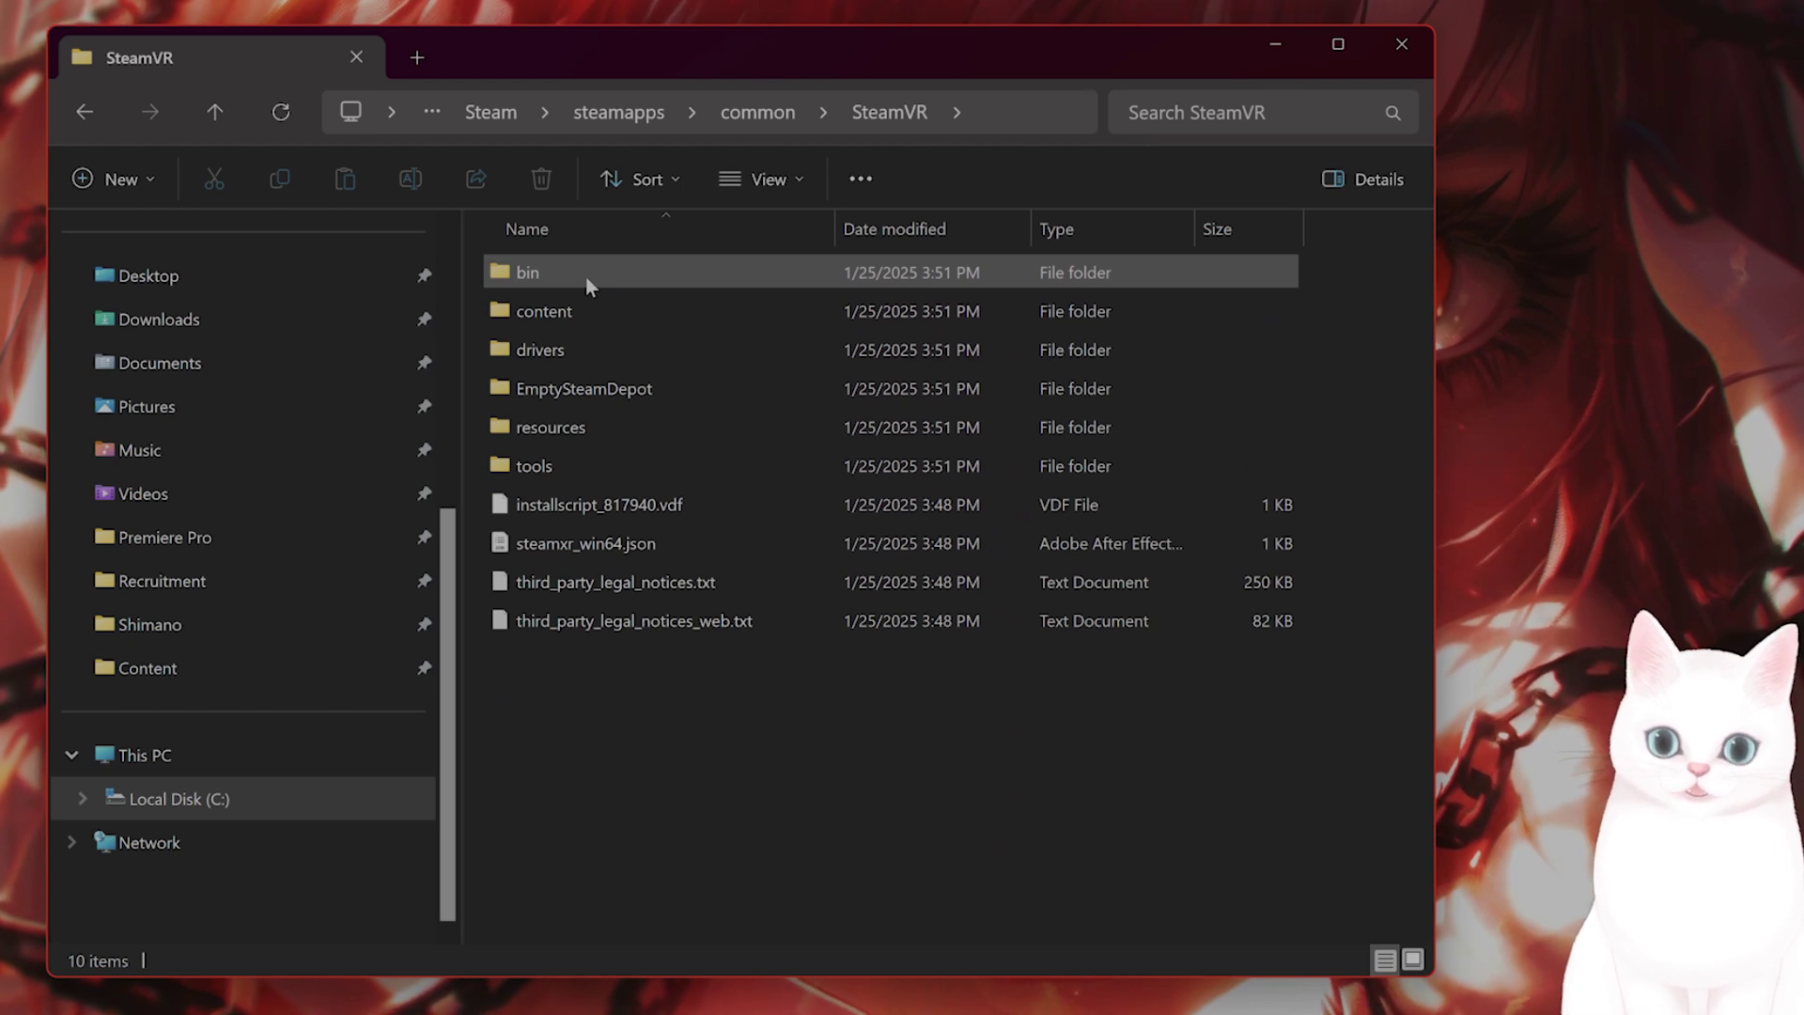
double_click(585, 276)
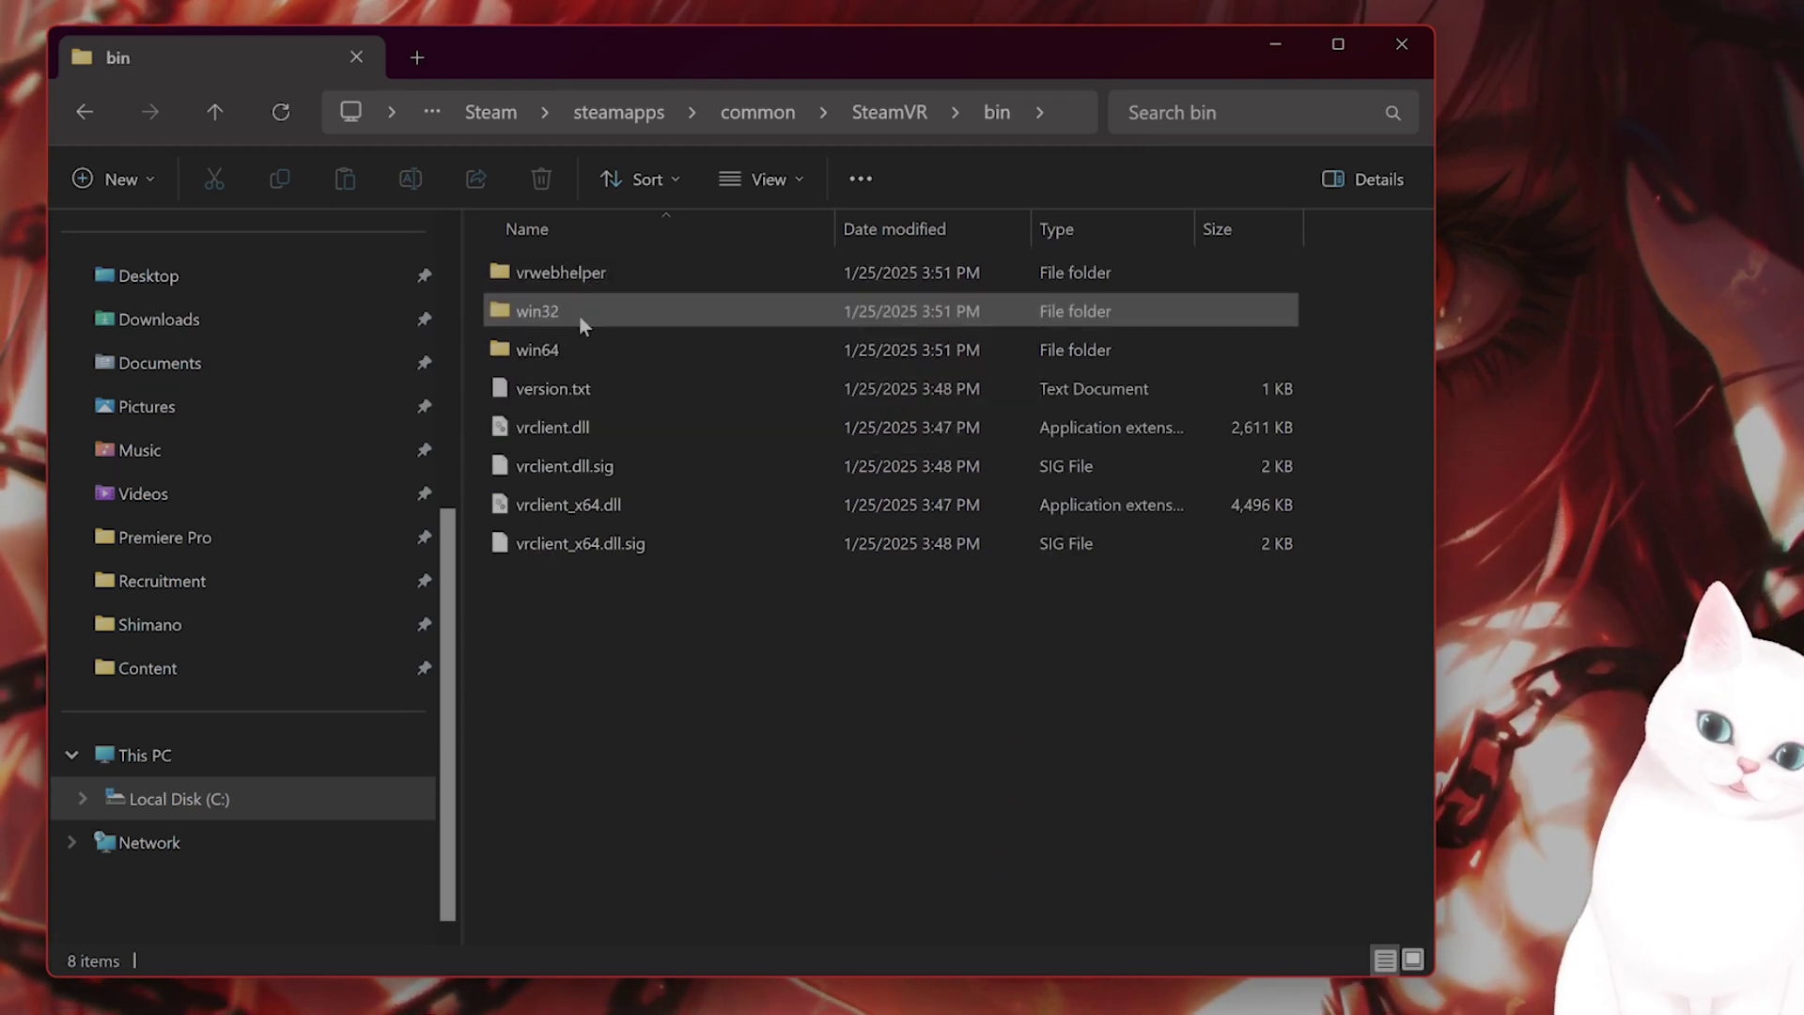
mouse_move(572, 353)
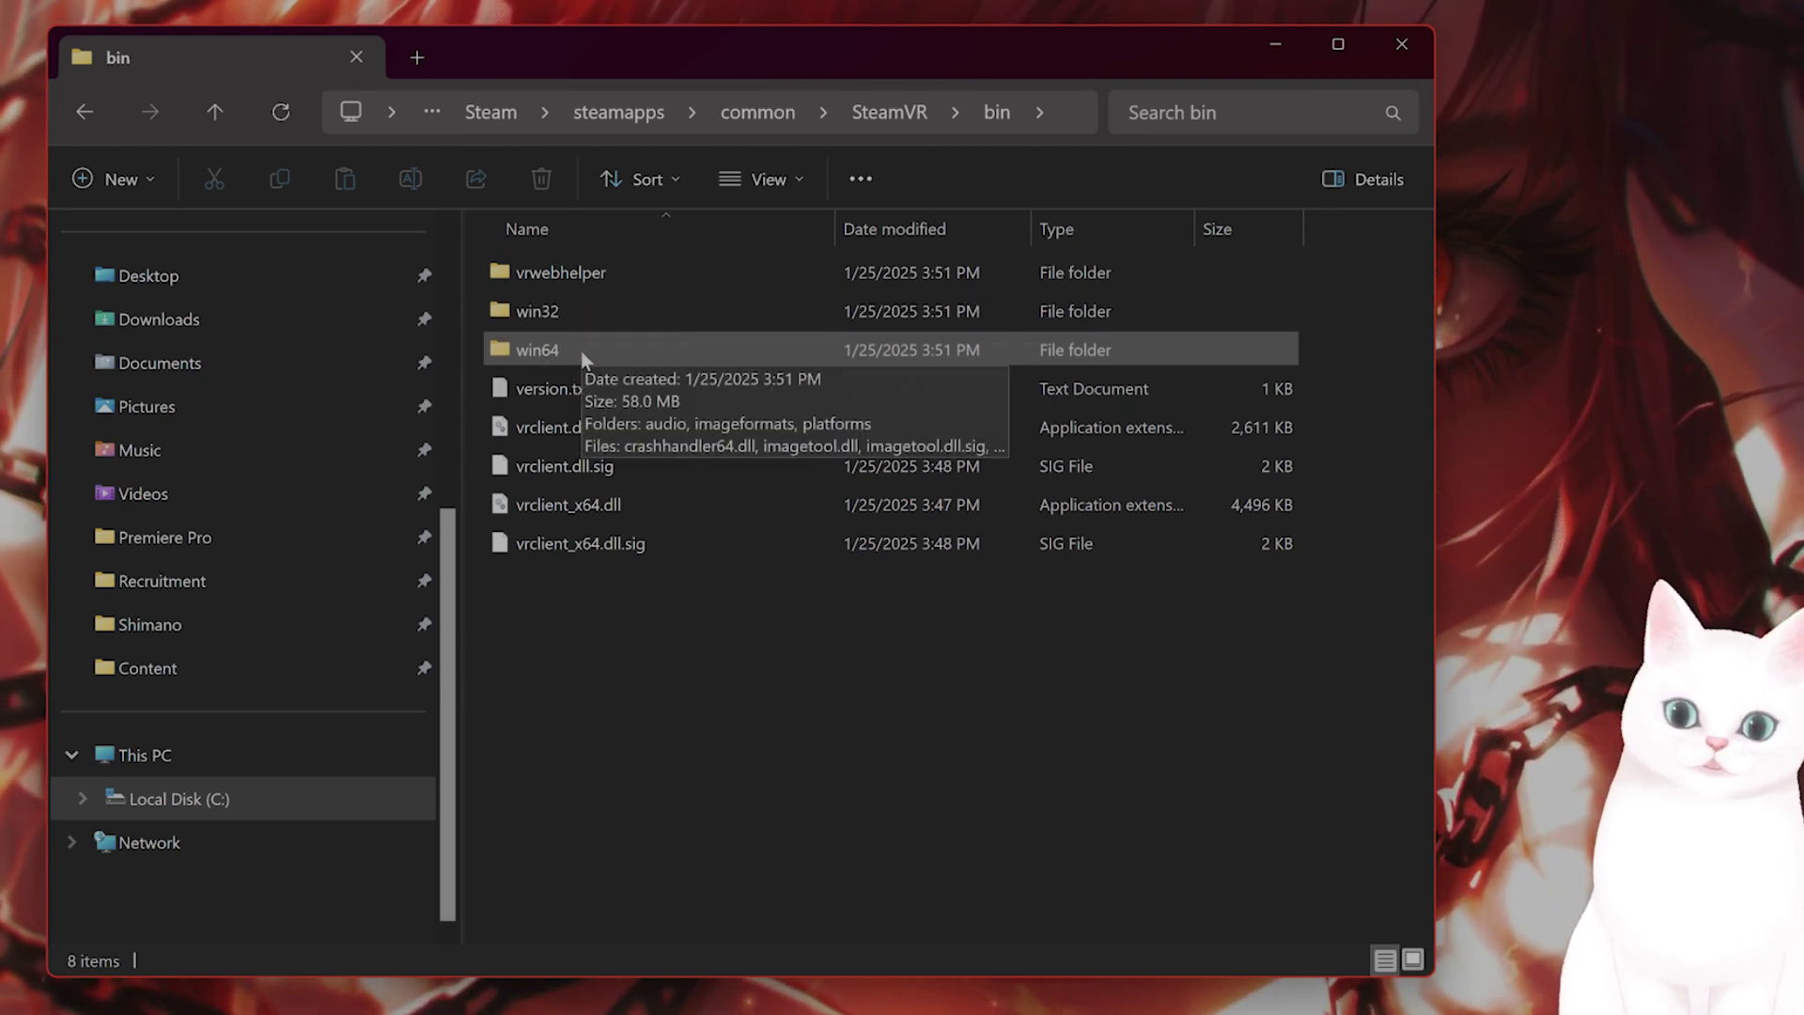
double_click(579, 348)
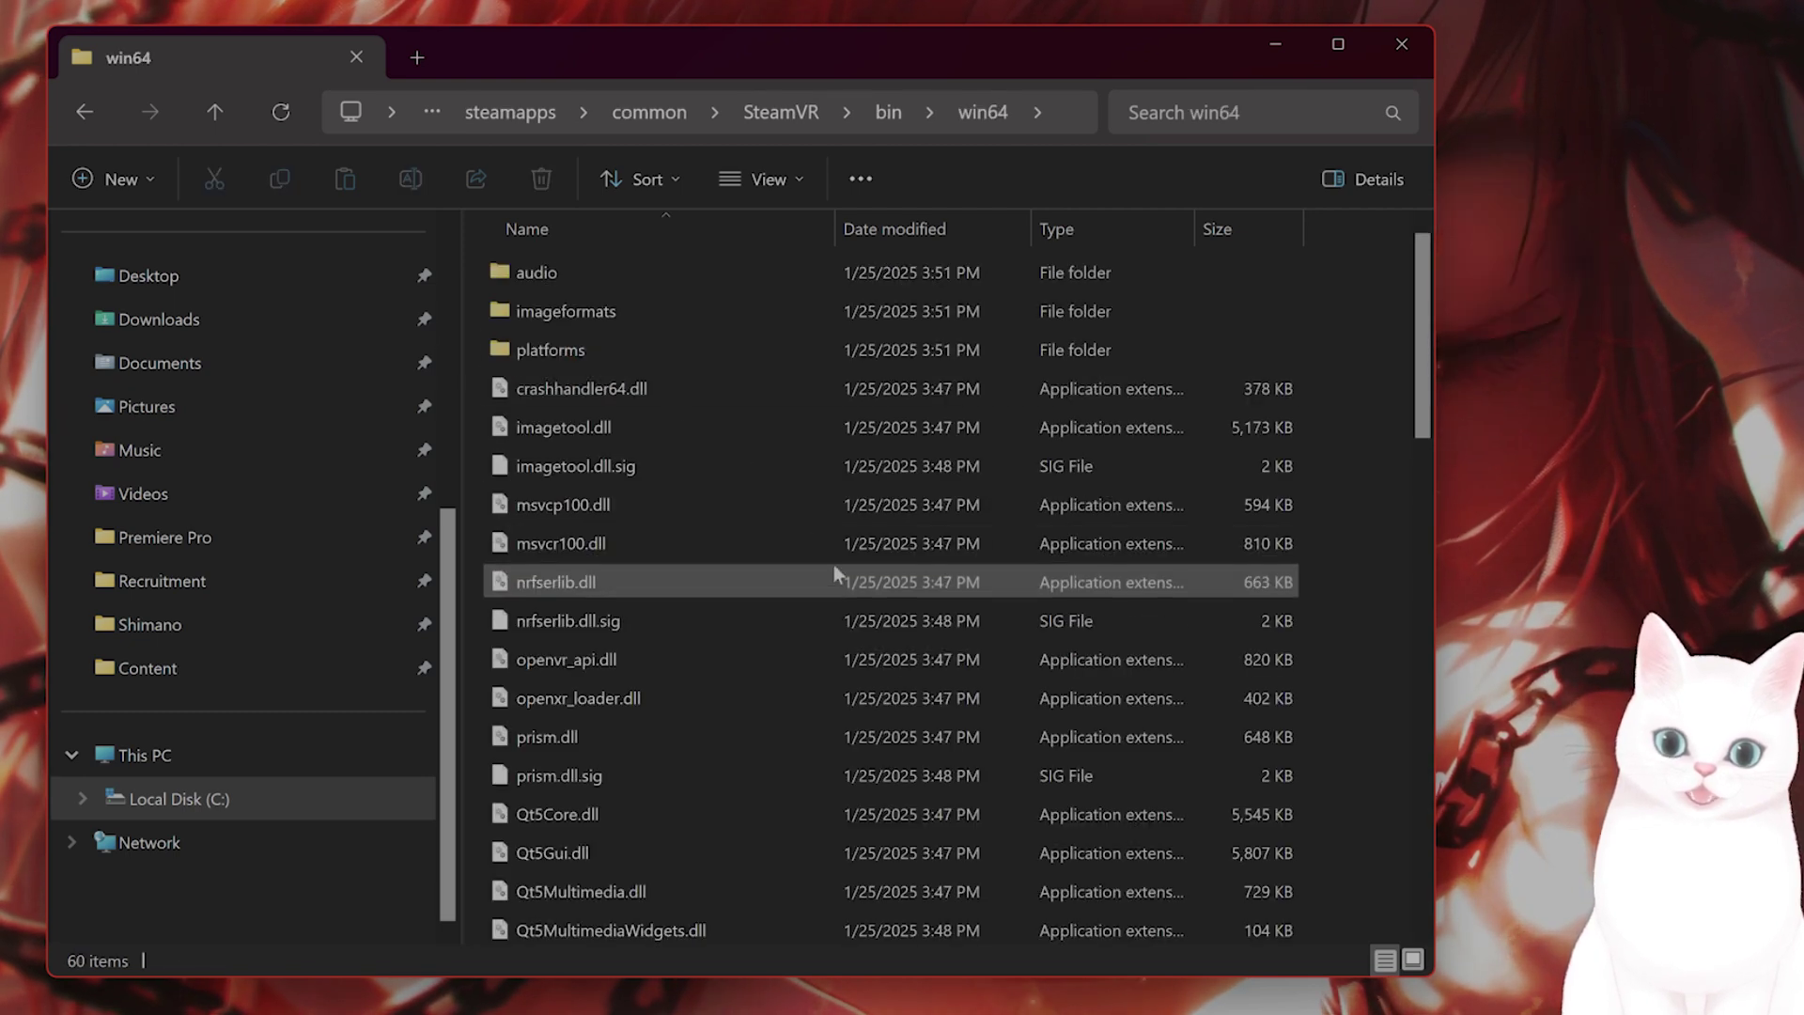
Select vrserver.exe in the win64 folder and bring up its context menu
scroll(836, 550, down, 6)
scroll(839, 538, down, 5)
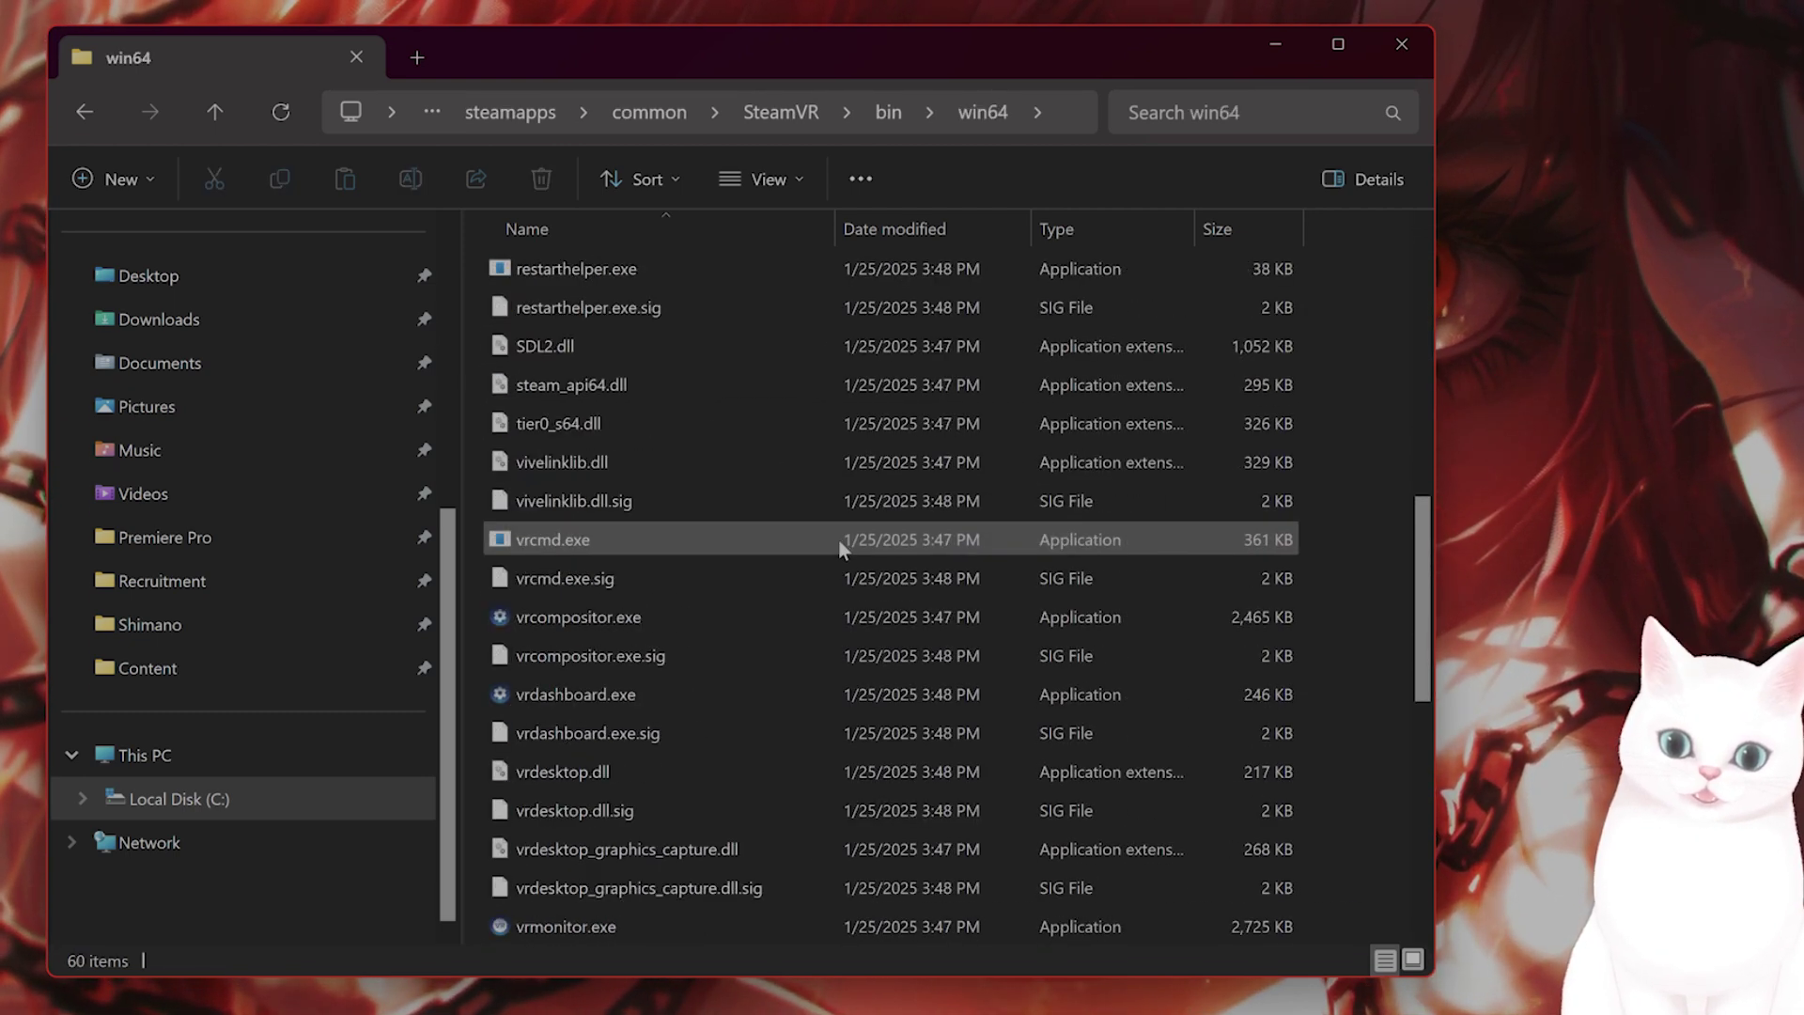
scroll(832, 549, down, 1)
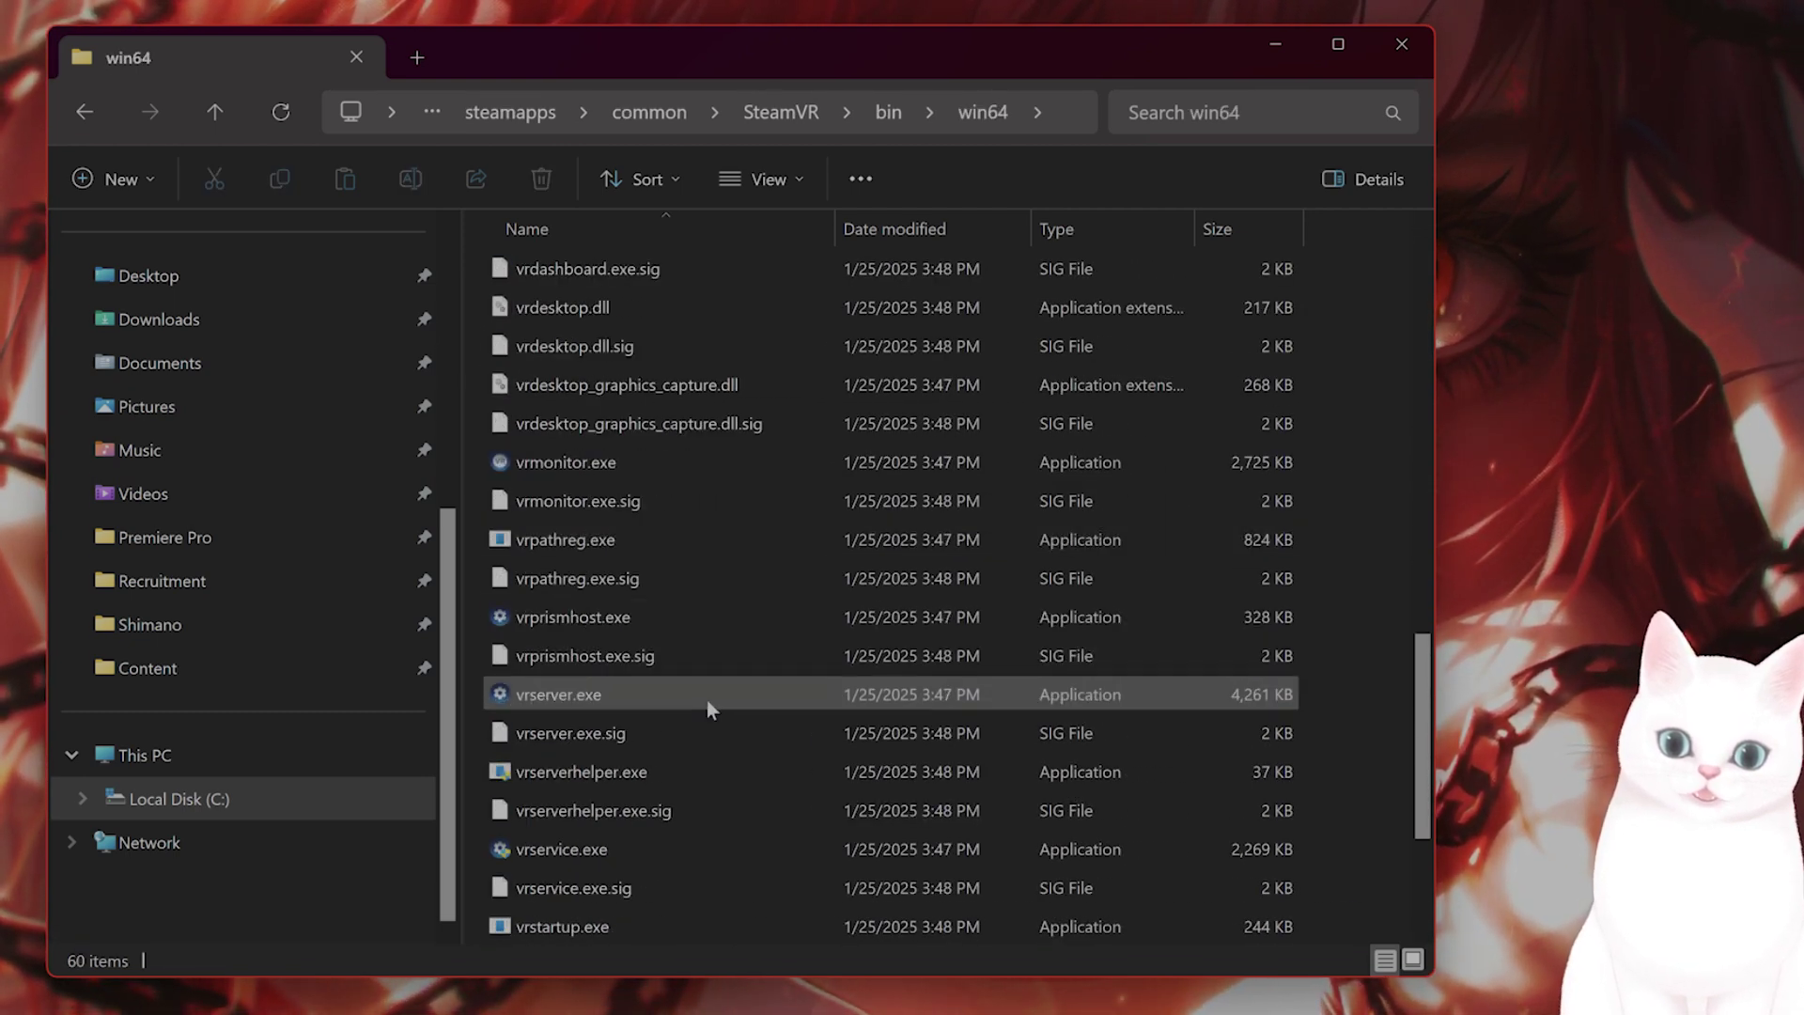
mouse_move(706, 699)
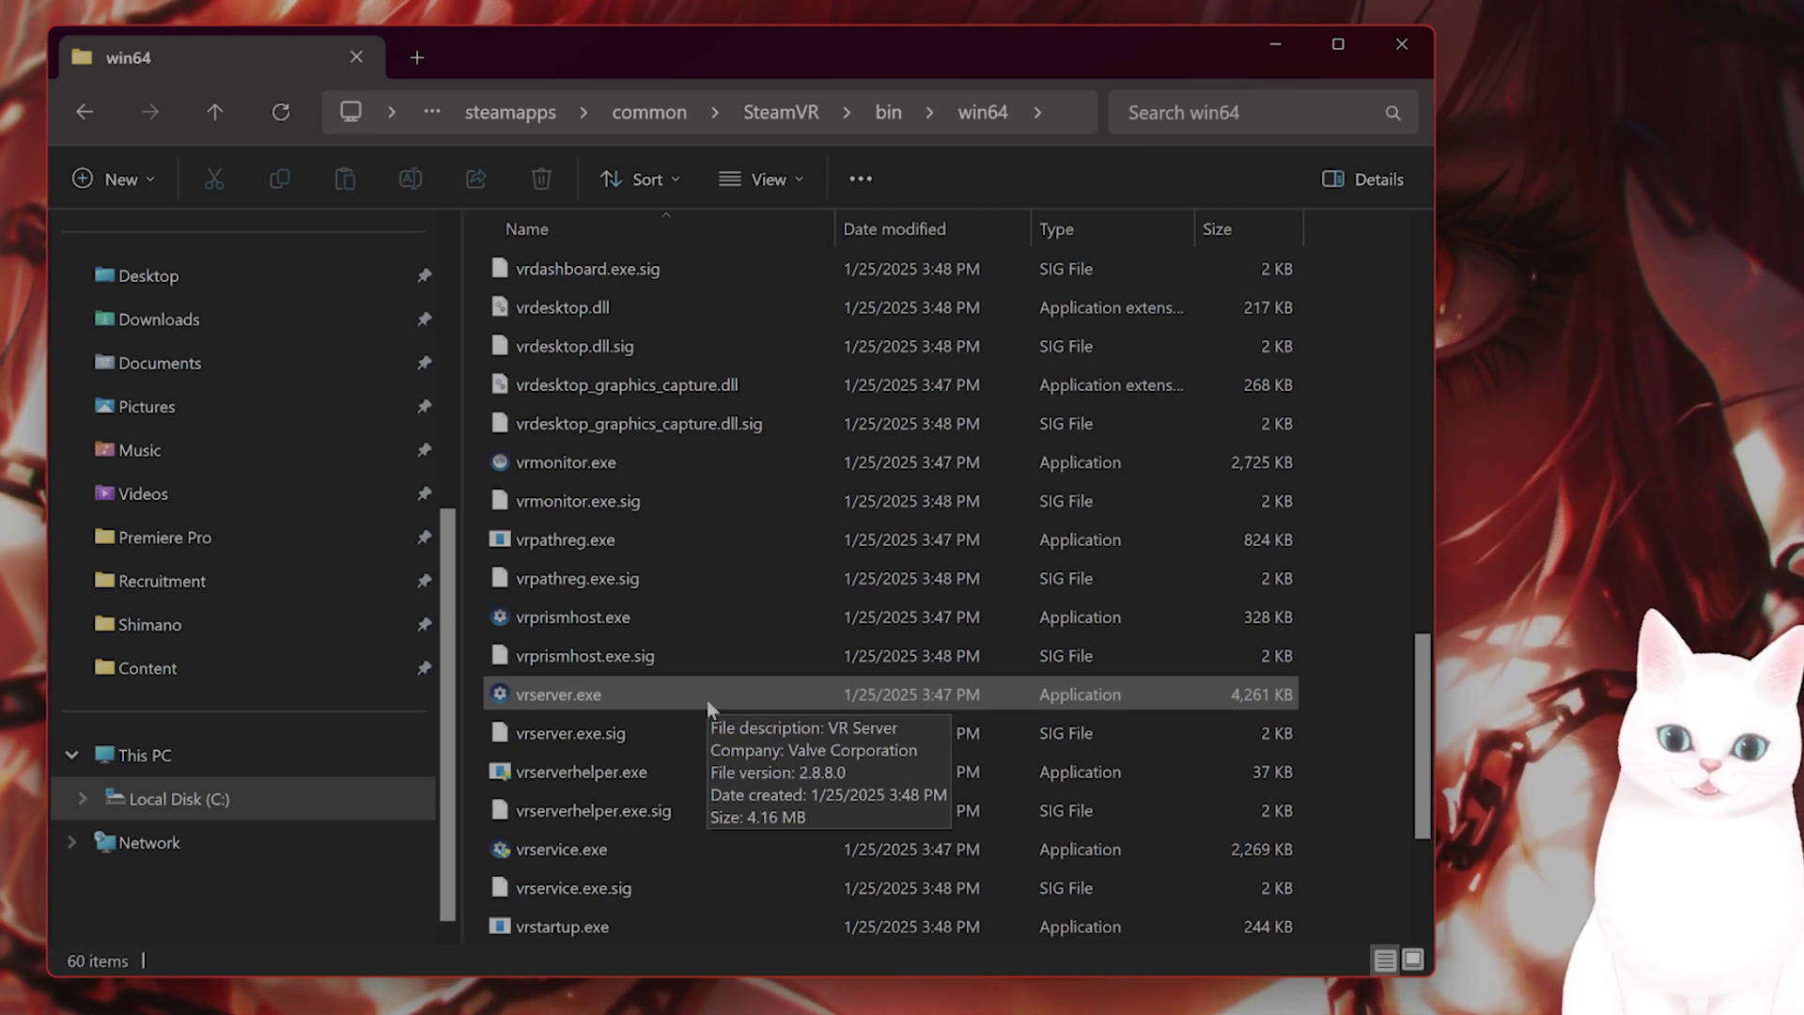
click(612, 696)
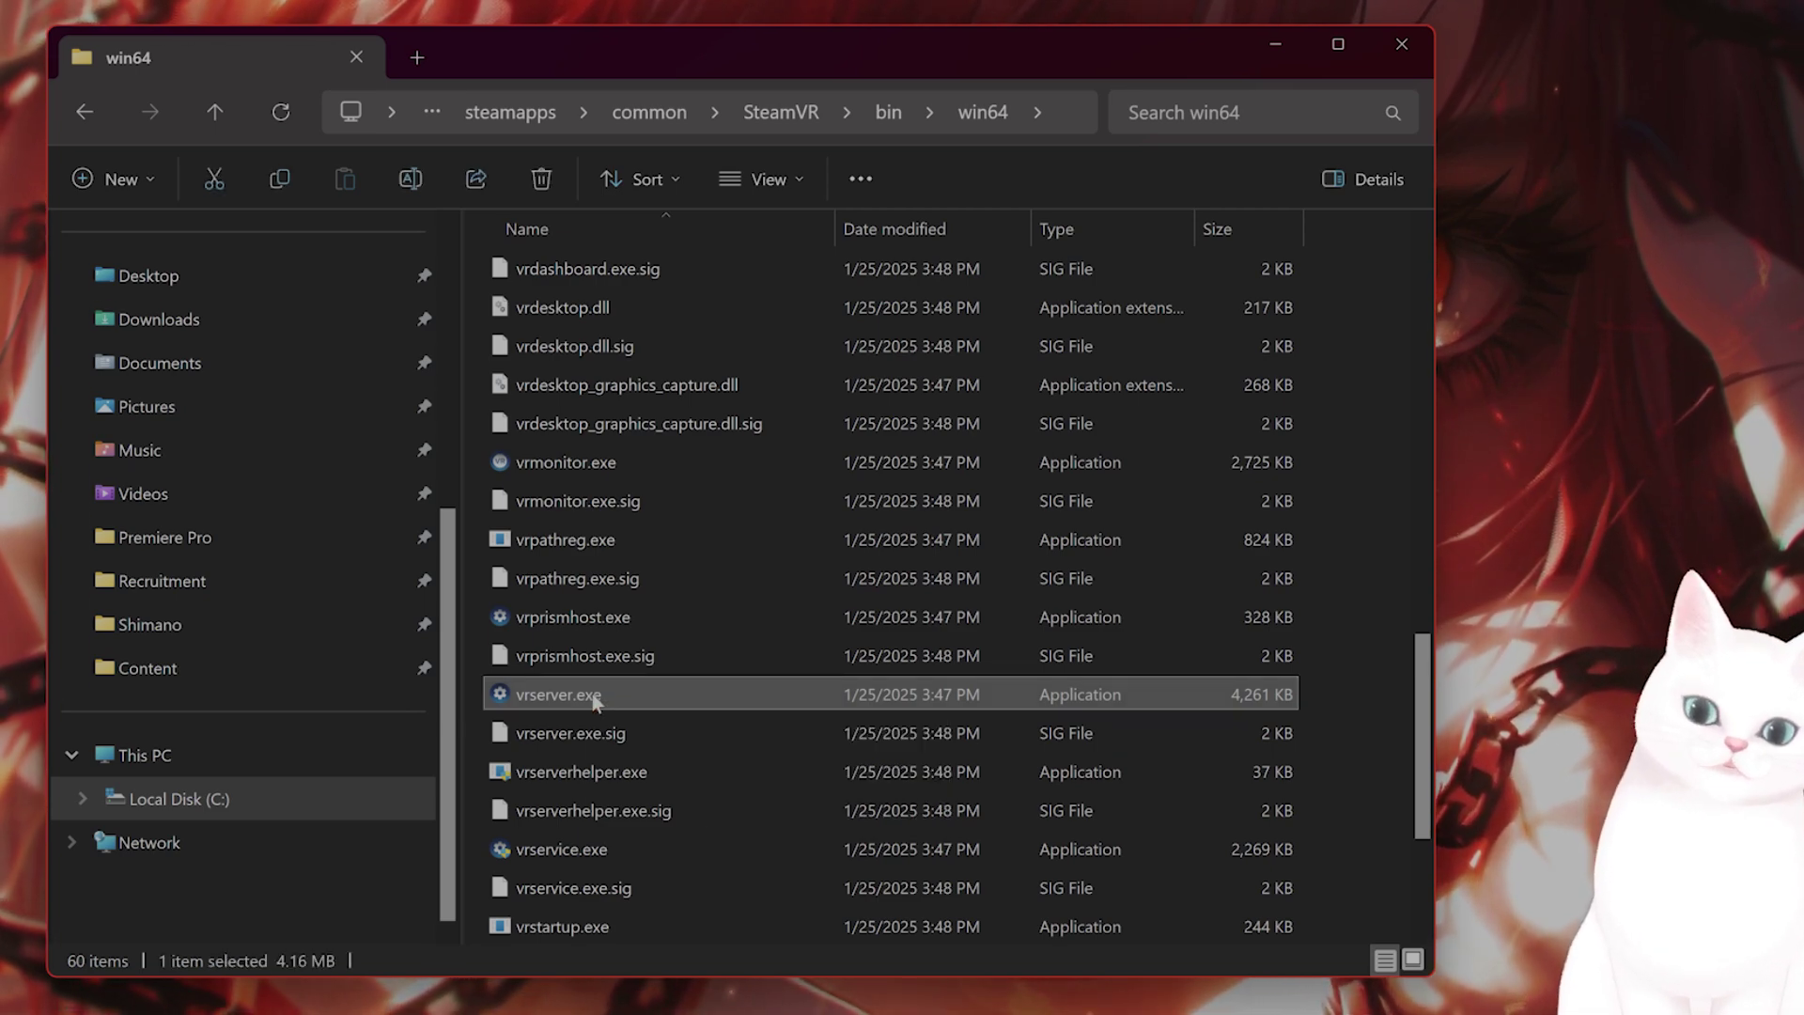
right_click(592, 694)
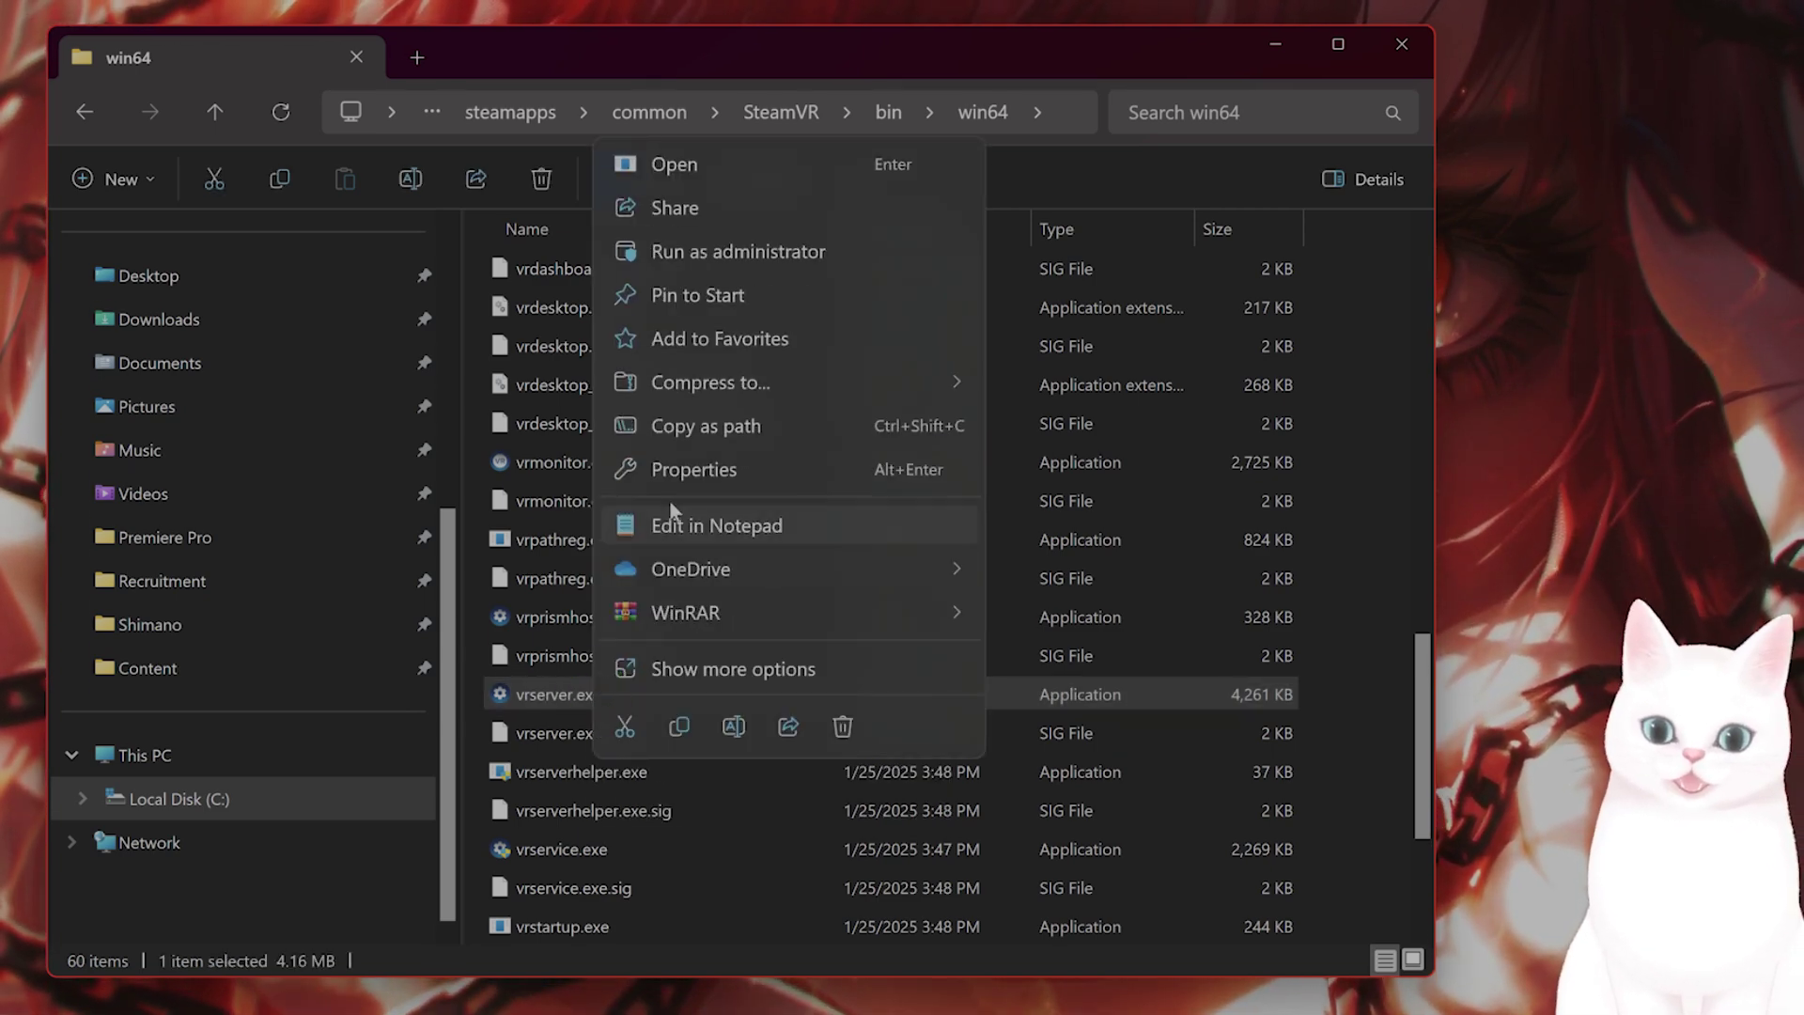
click(686, 472)
drag(1297, 498, 794, 274)
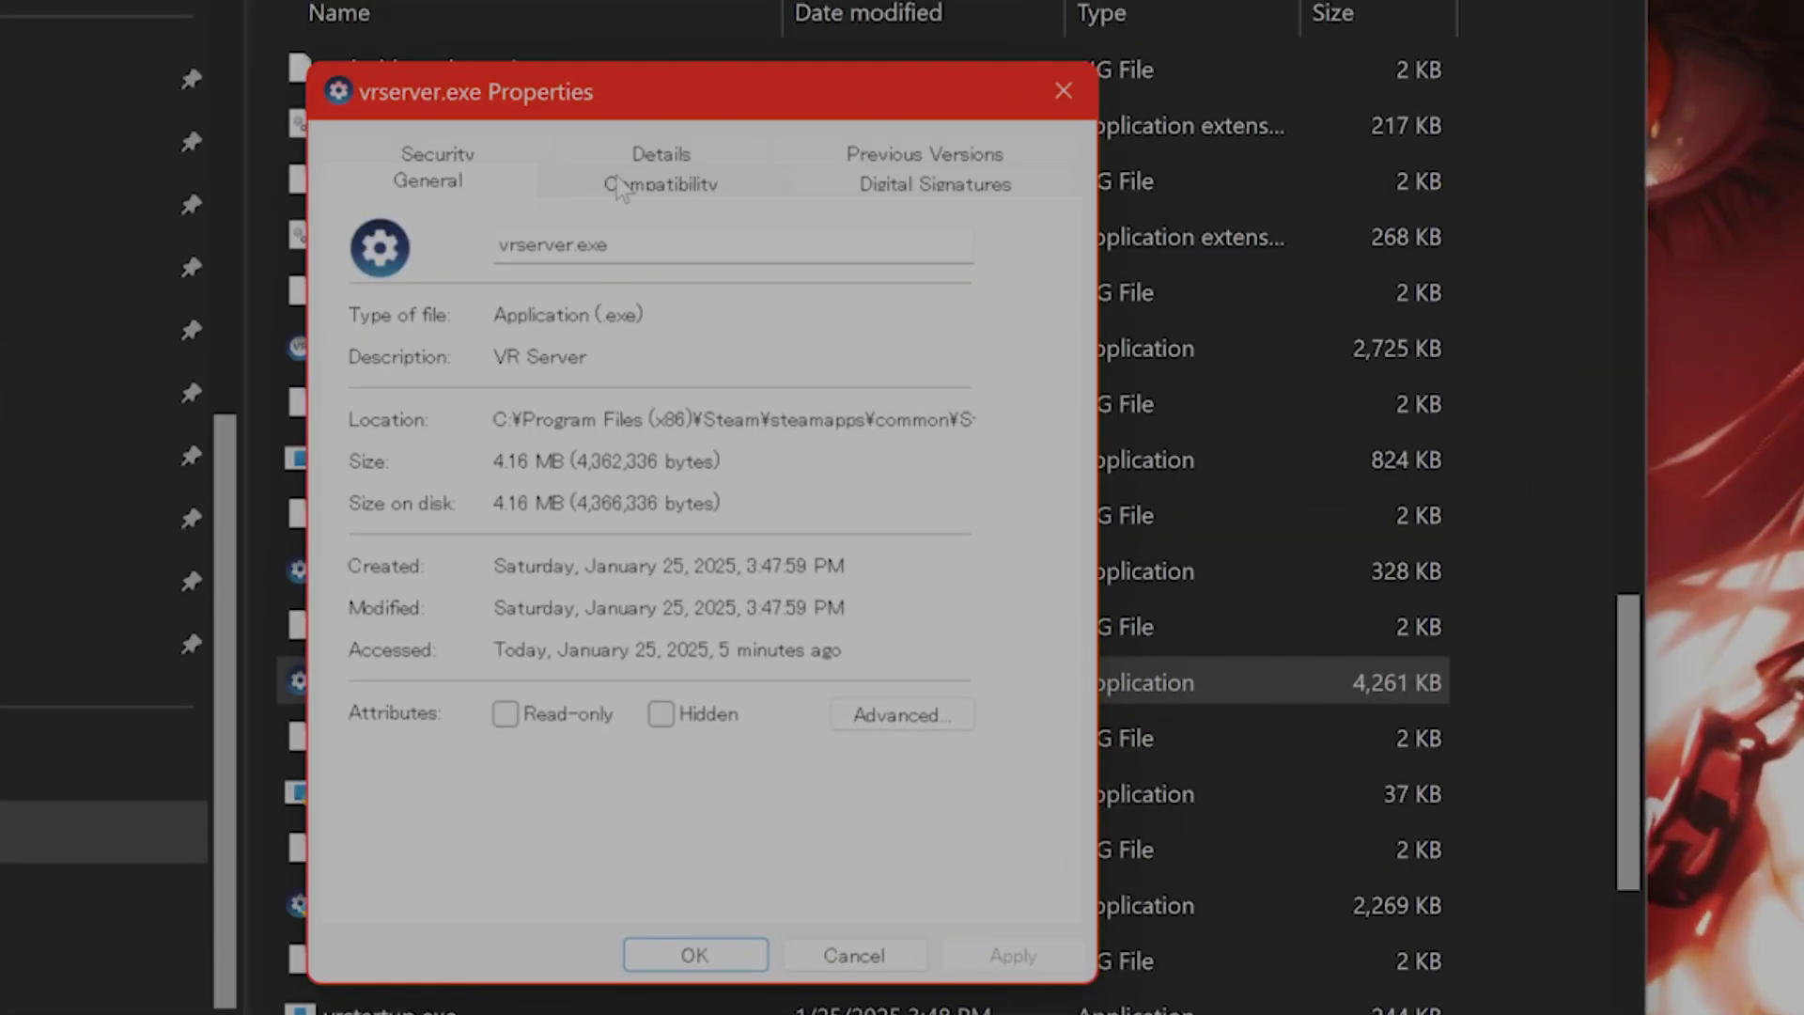
click(620, 184)
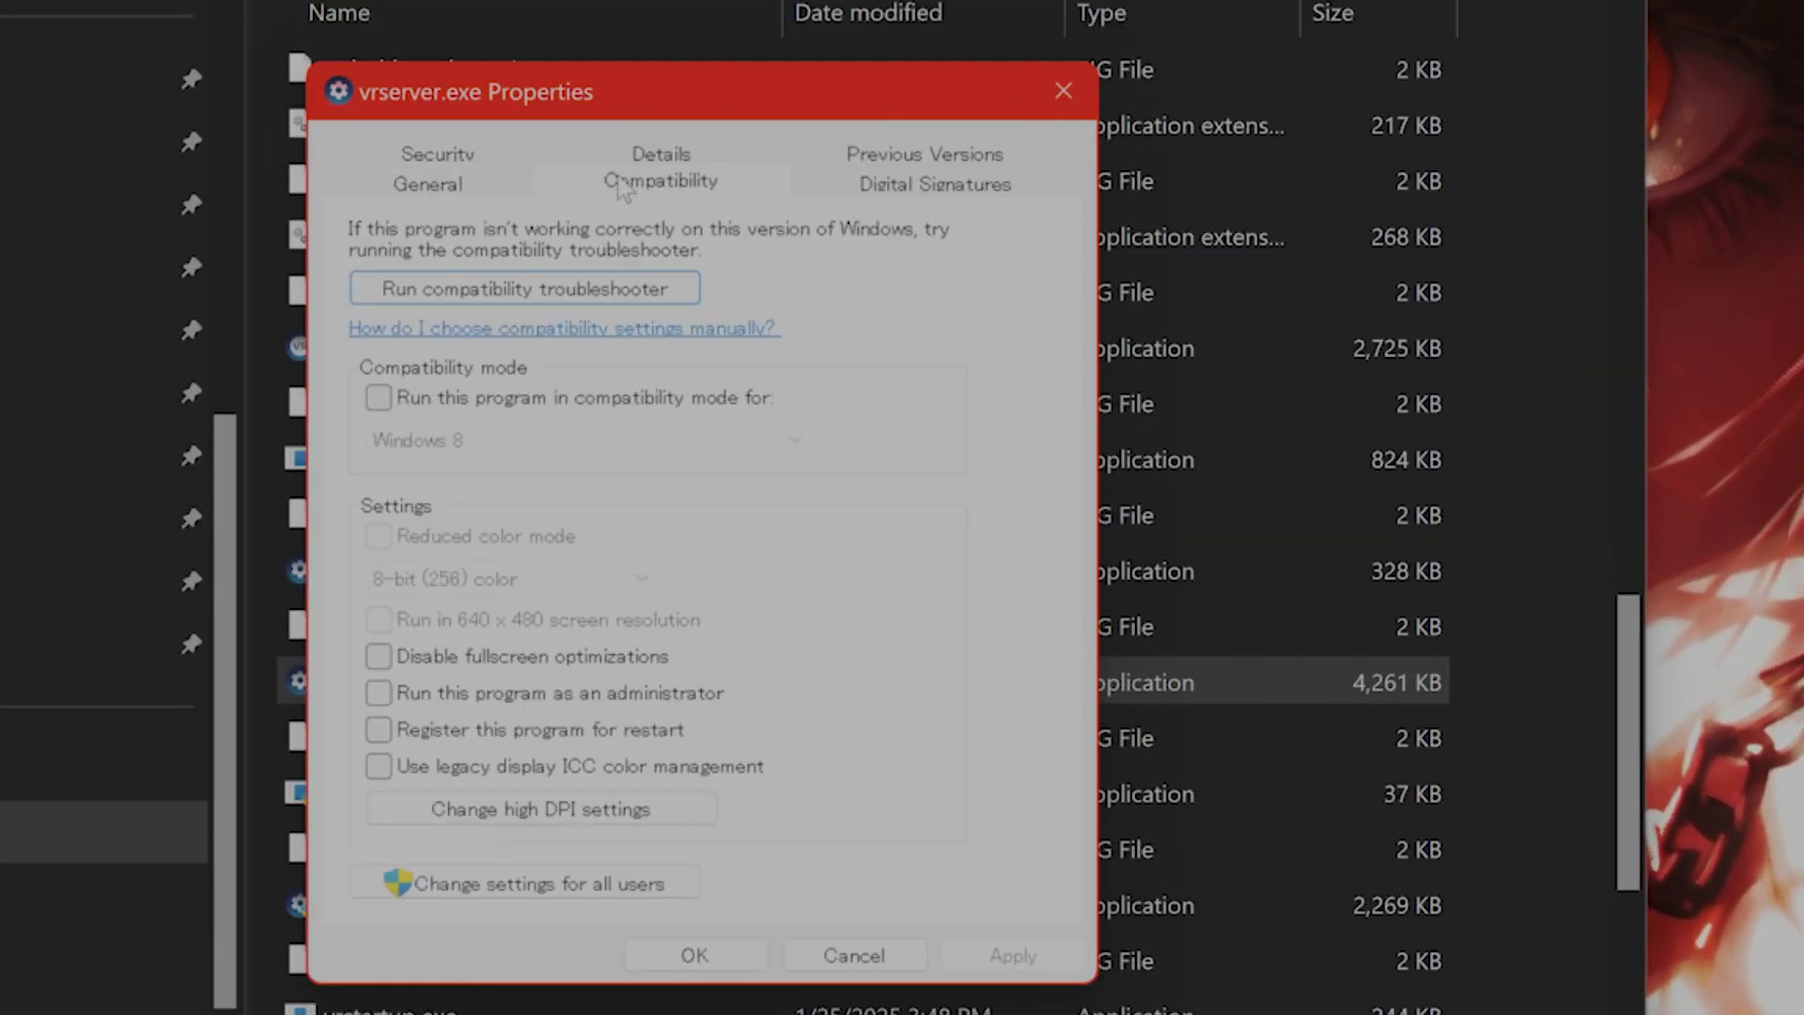
click(425, 404)
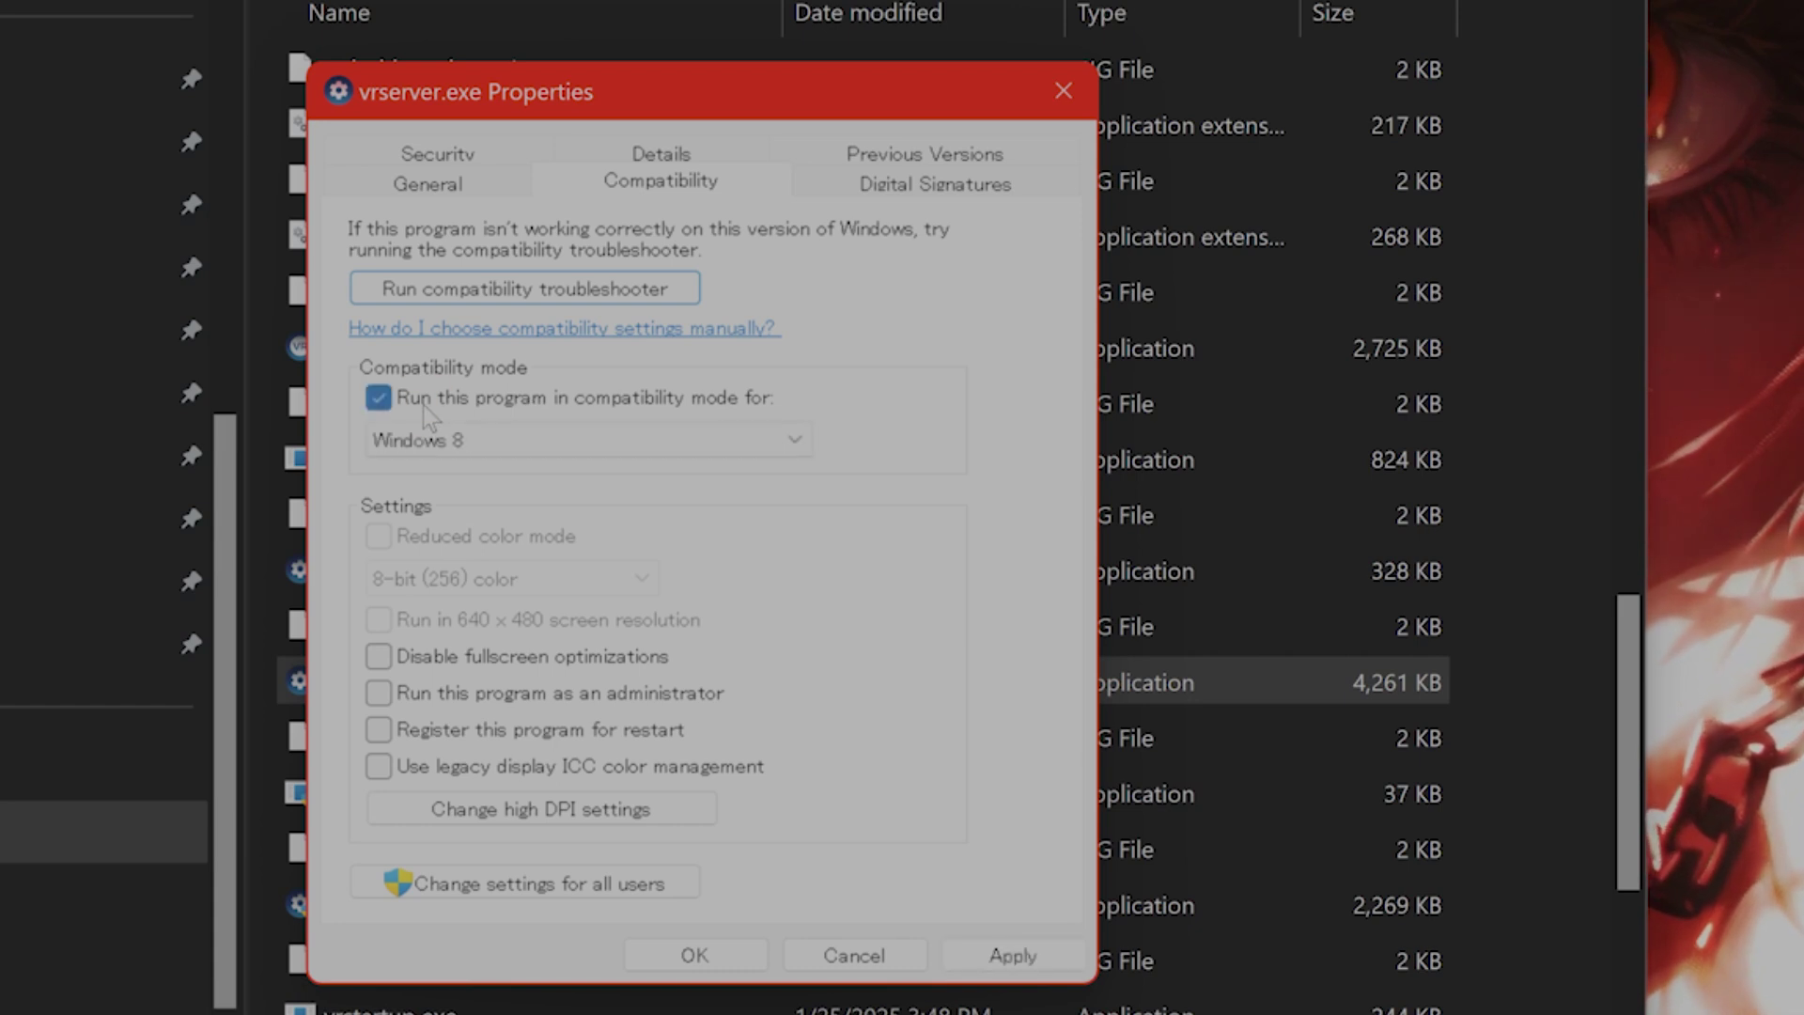
click(635, 451)
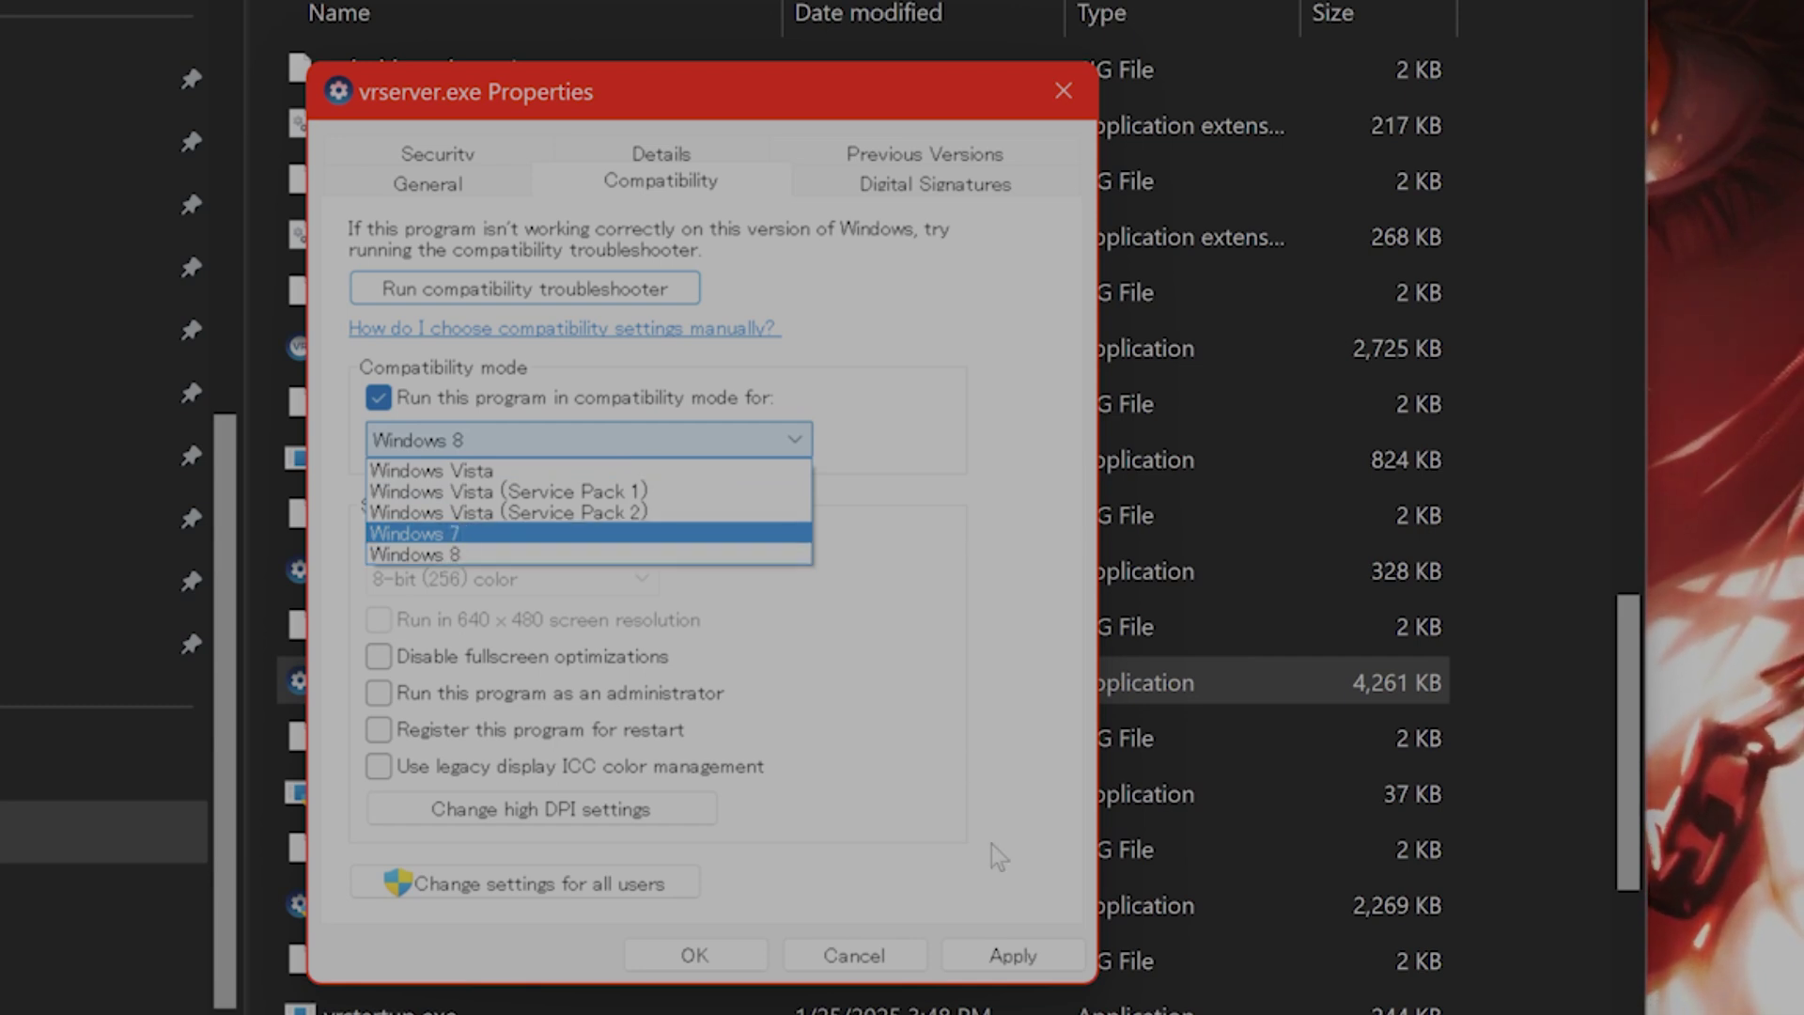
click(897, 966)
Close vrserver.exe properties without saving, minimize File Explorer, and open Windows Settings
click(878, 957)
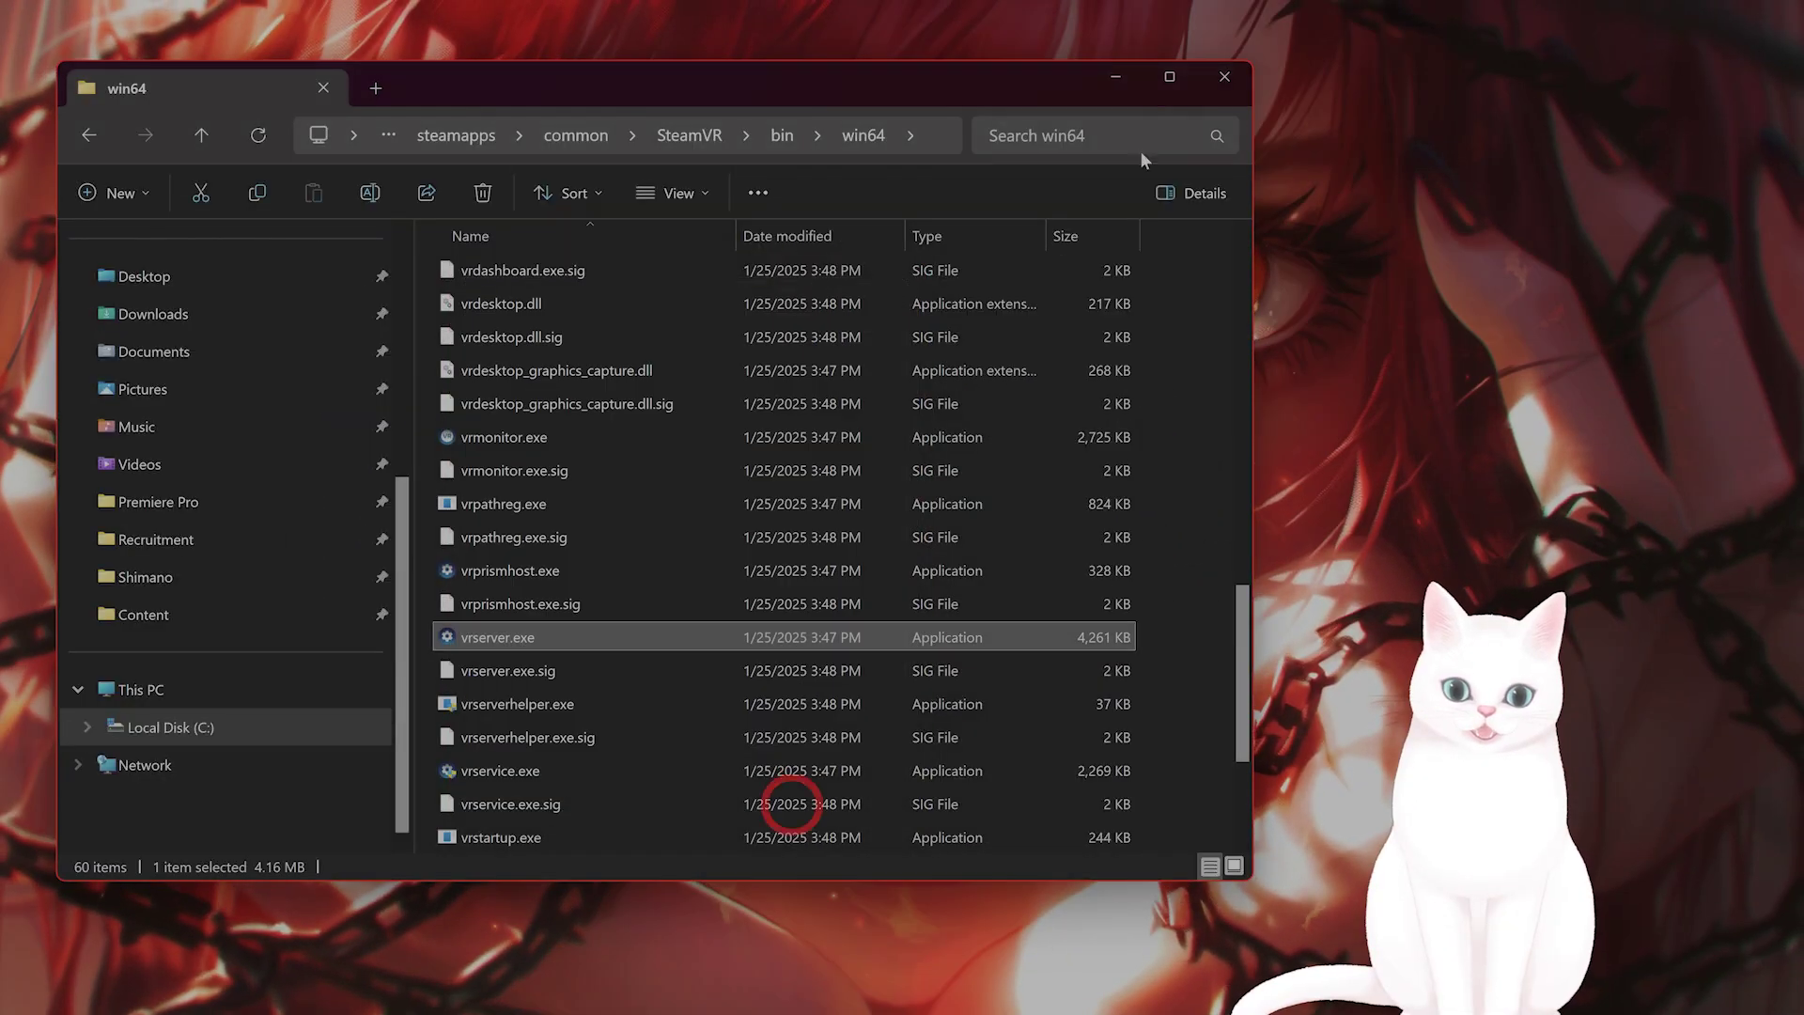
click(1118, 78)
mouse_move(165, 994)
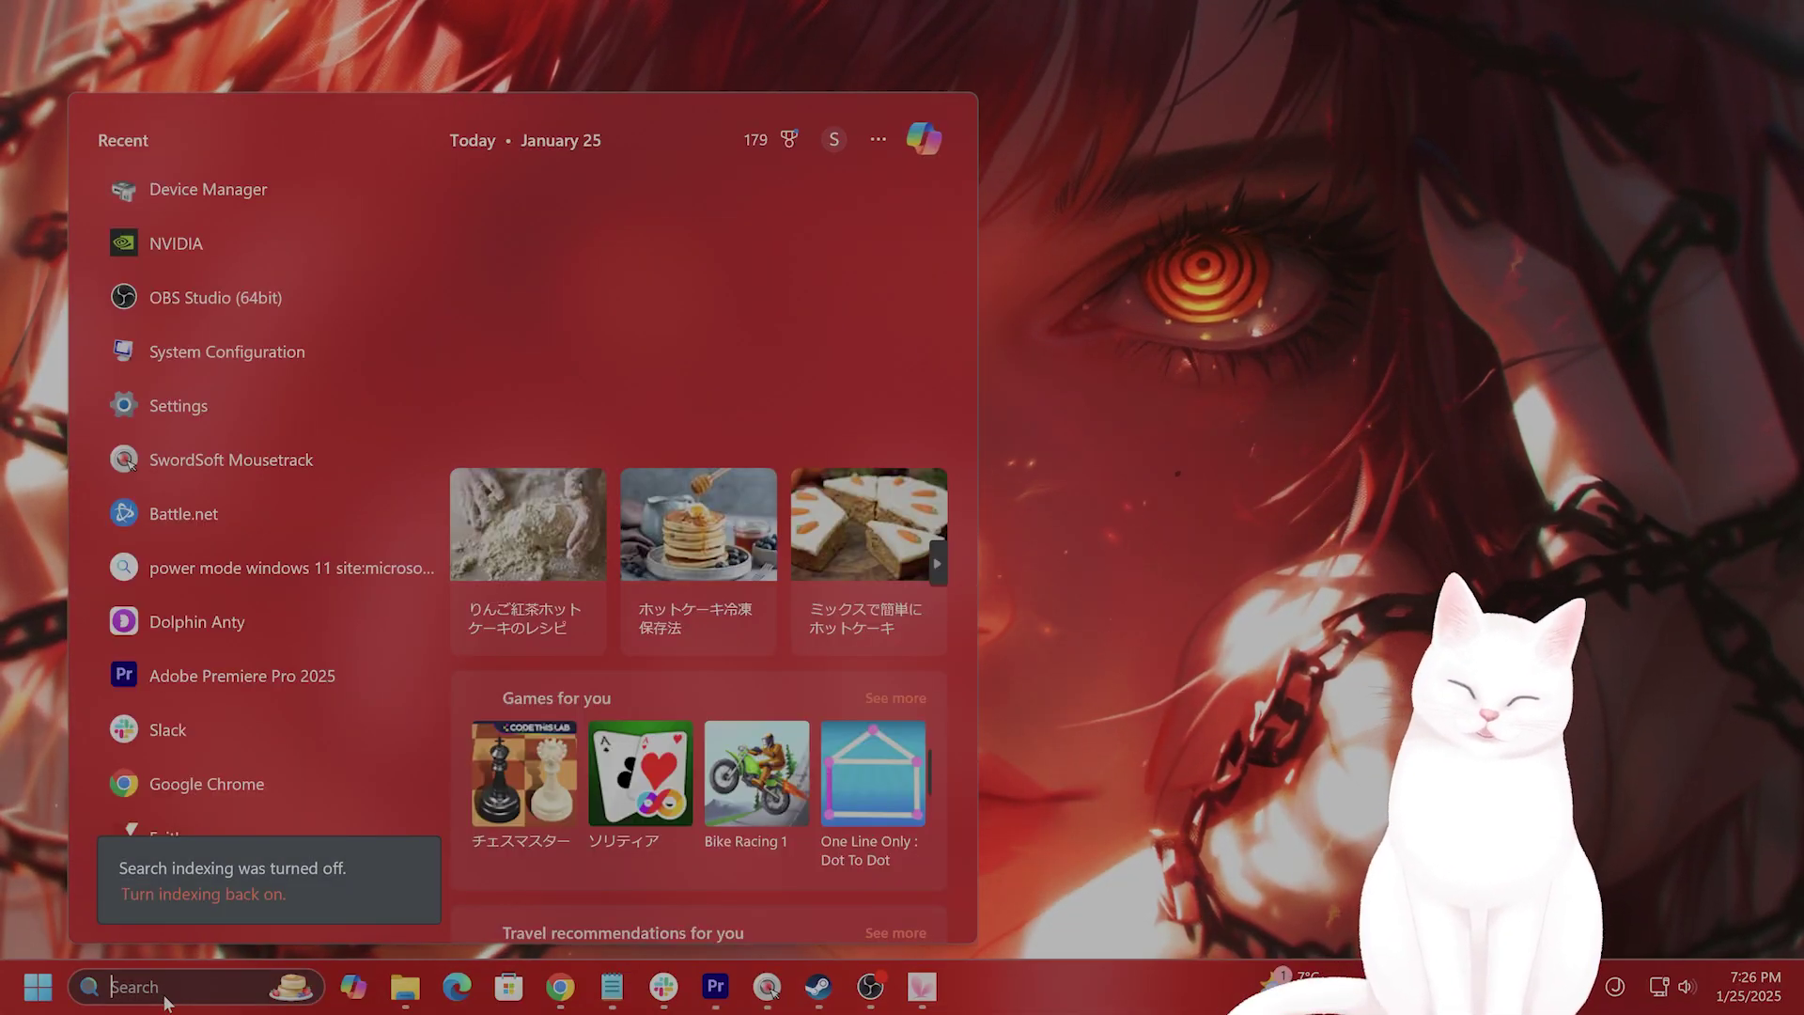
text(see)
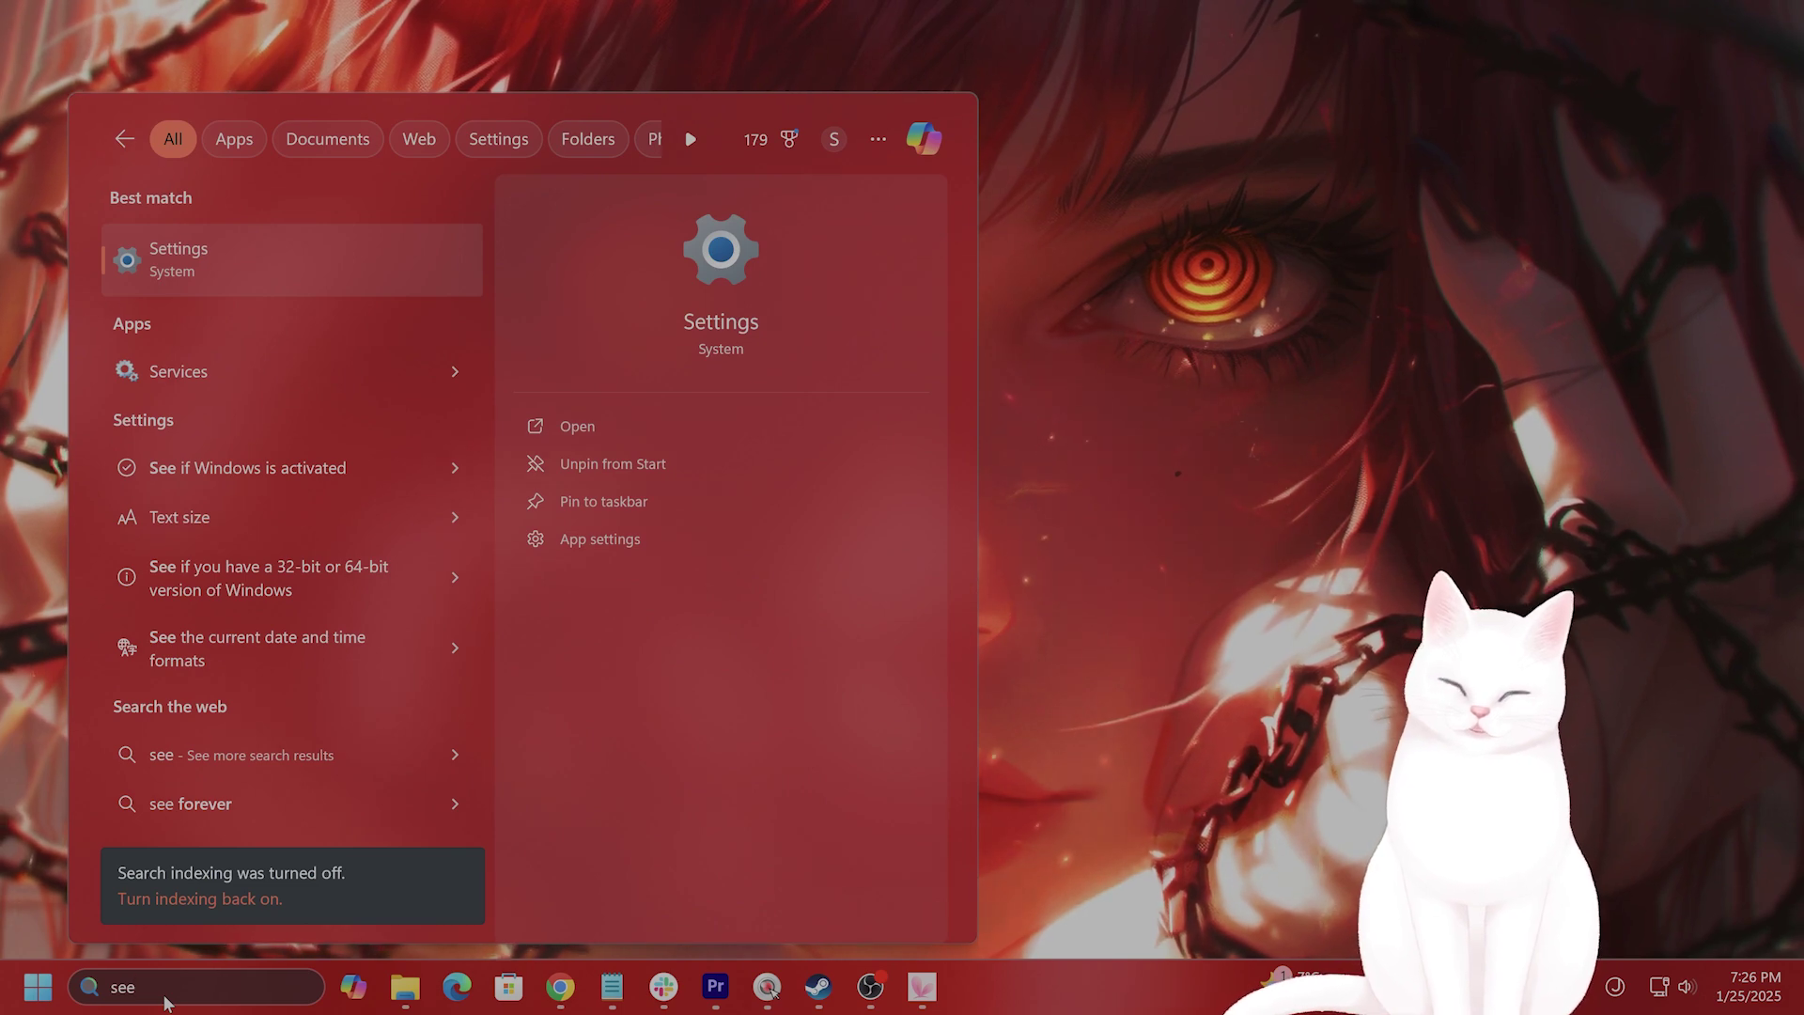
key(BackSpace)
text(t)
click(262, 275)
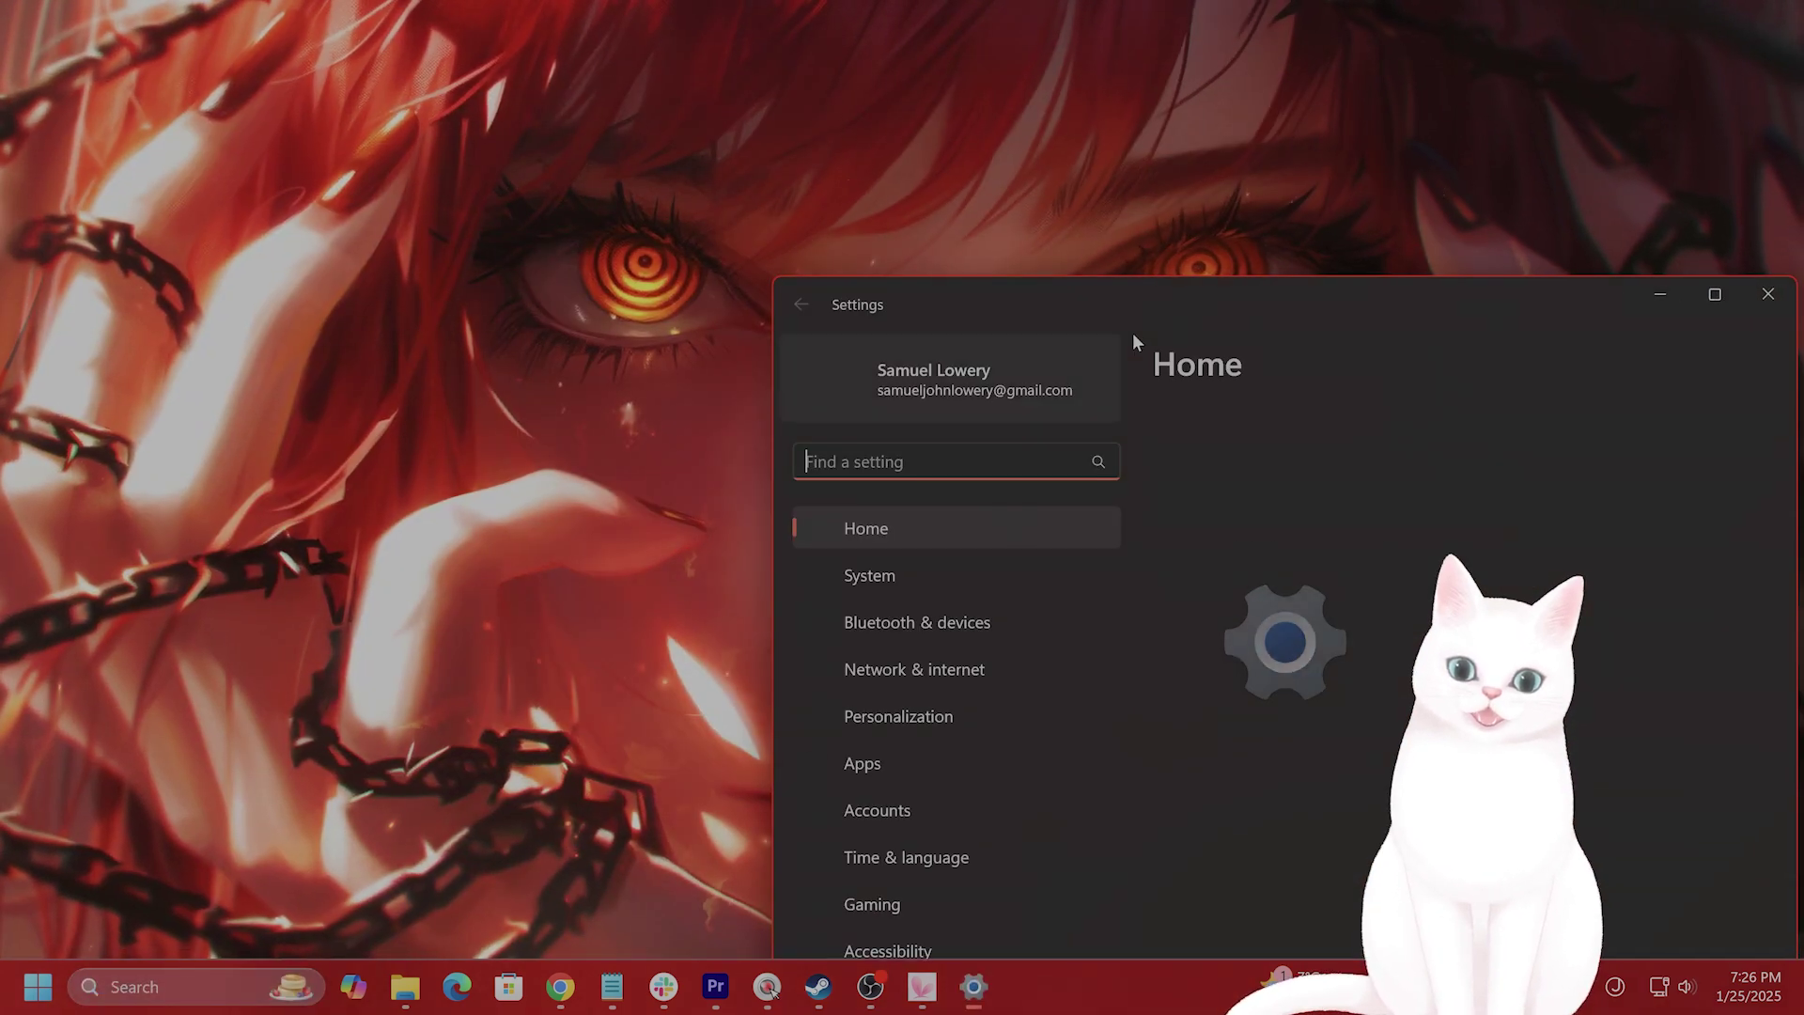
drag(1156, 310, 482, 120)
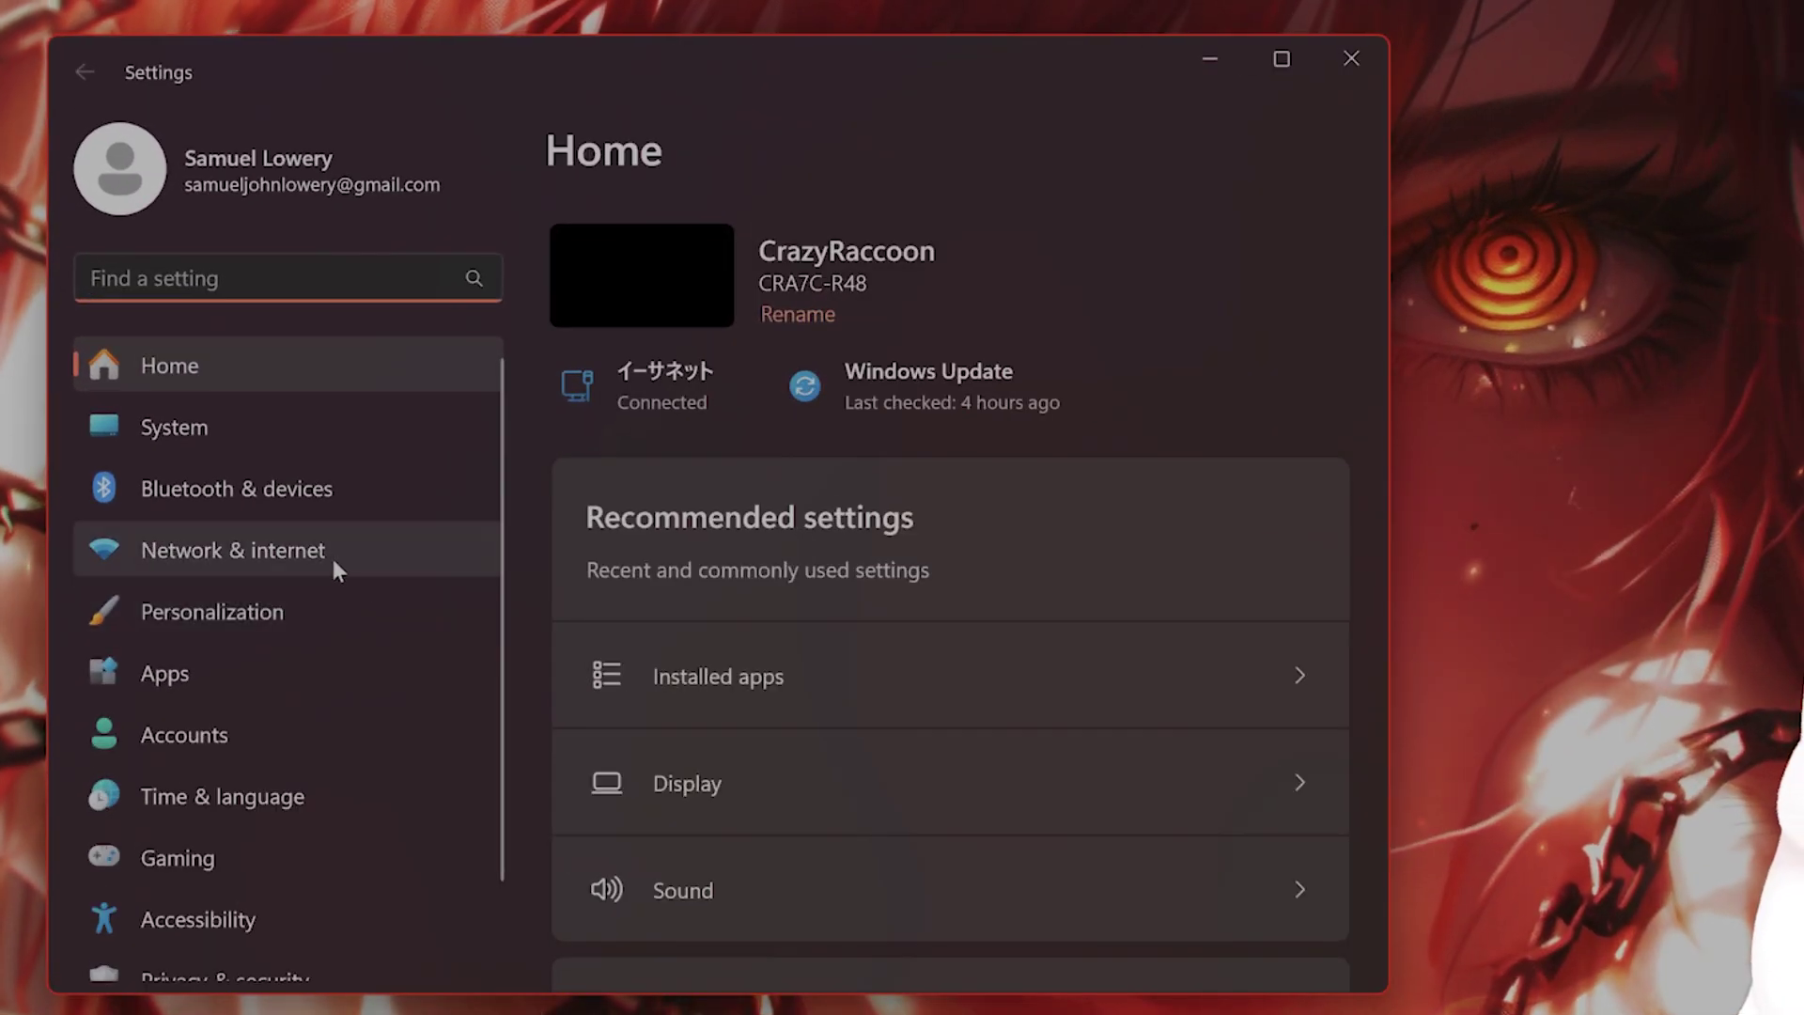
Set the Ethernet network profile type to Private network, then close Settings
click(302, 503)
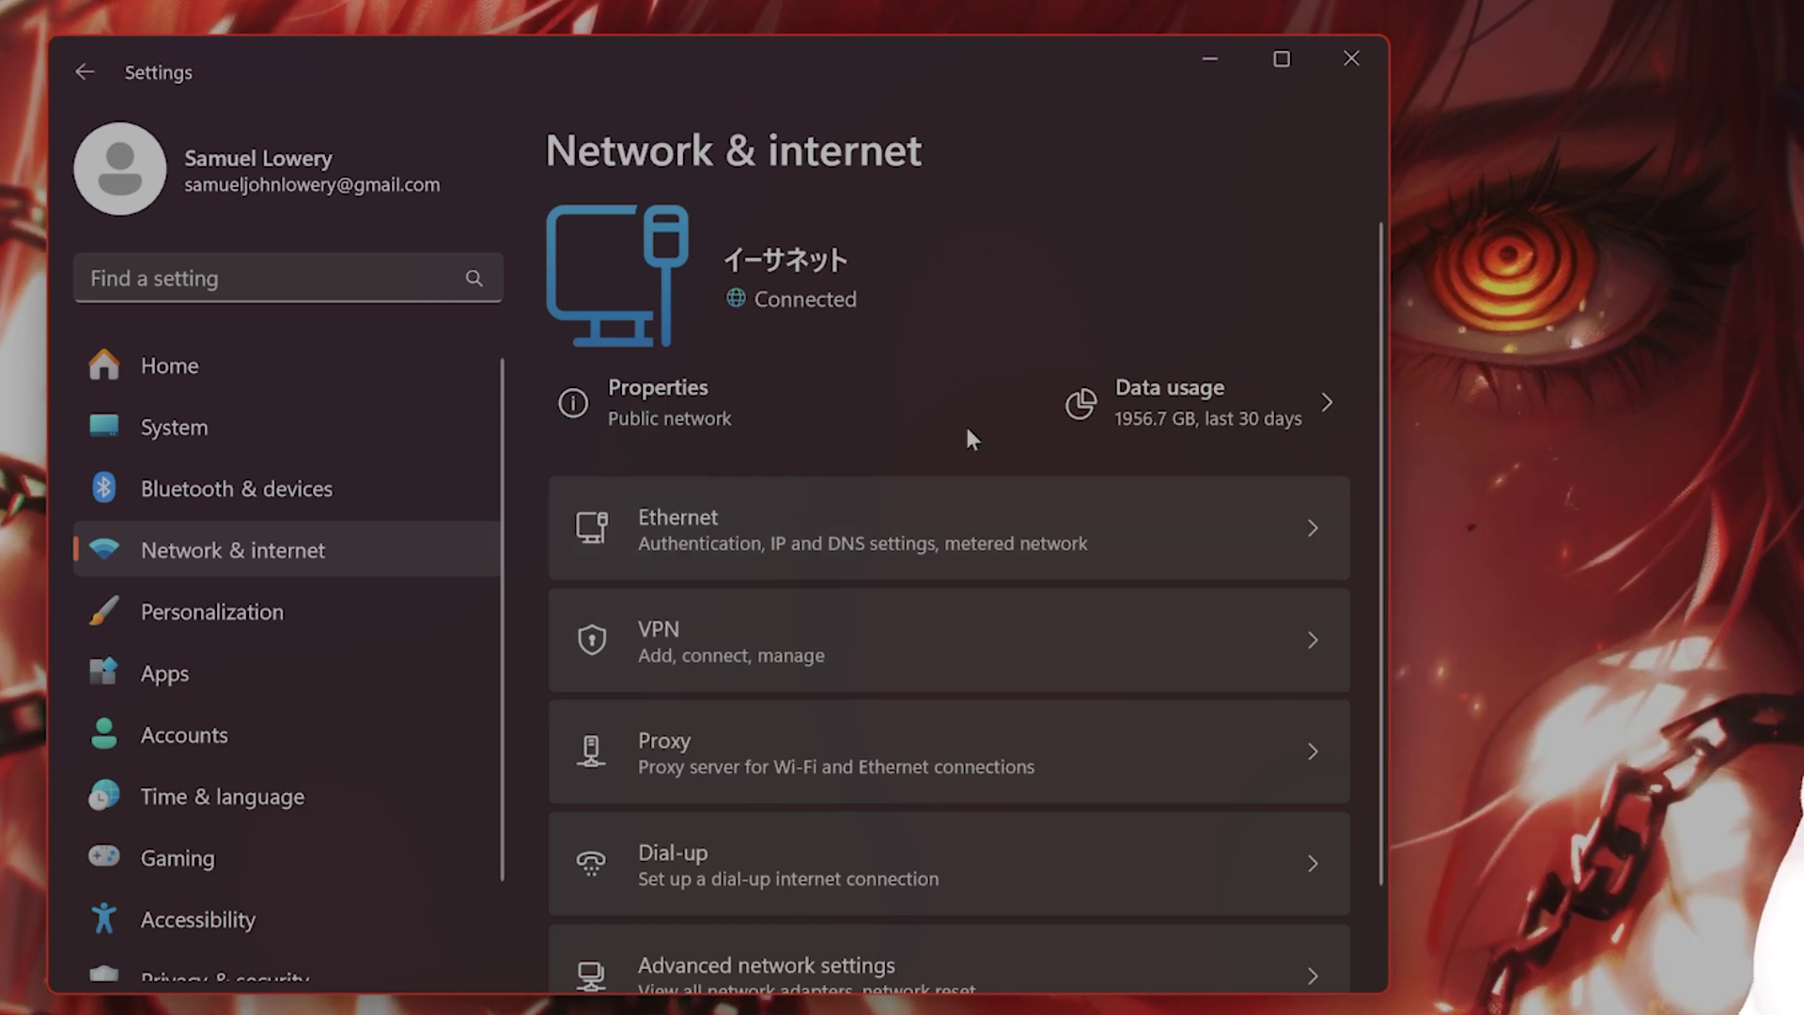
click(861, 512)
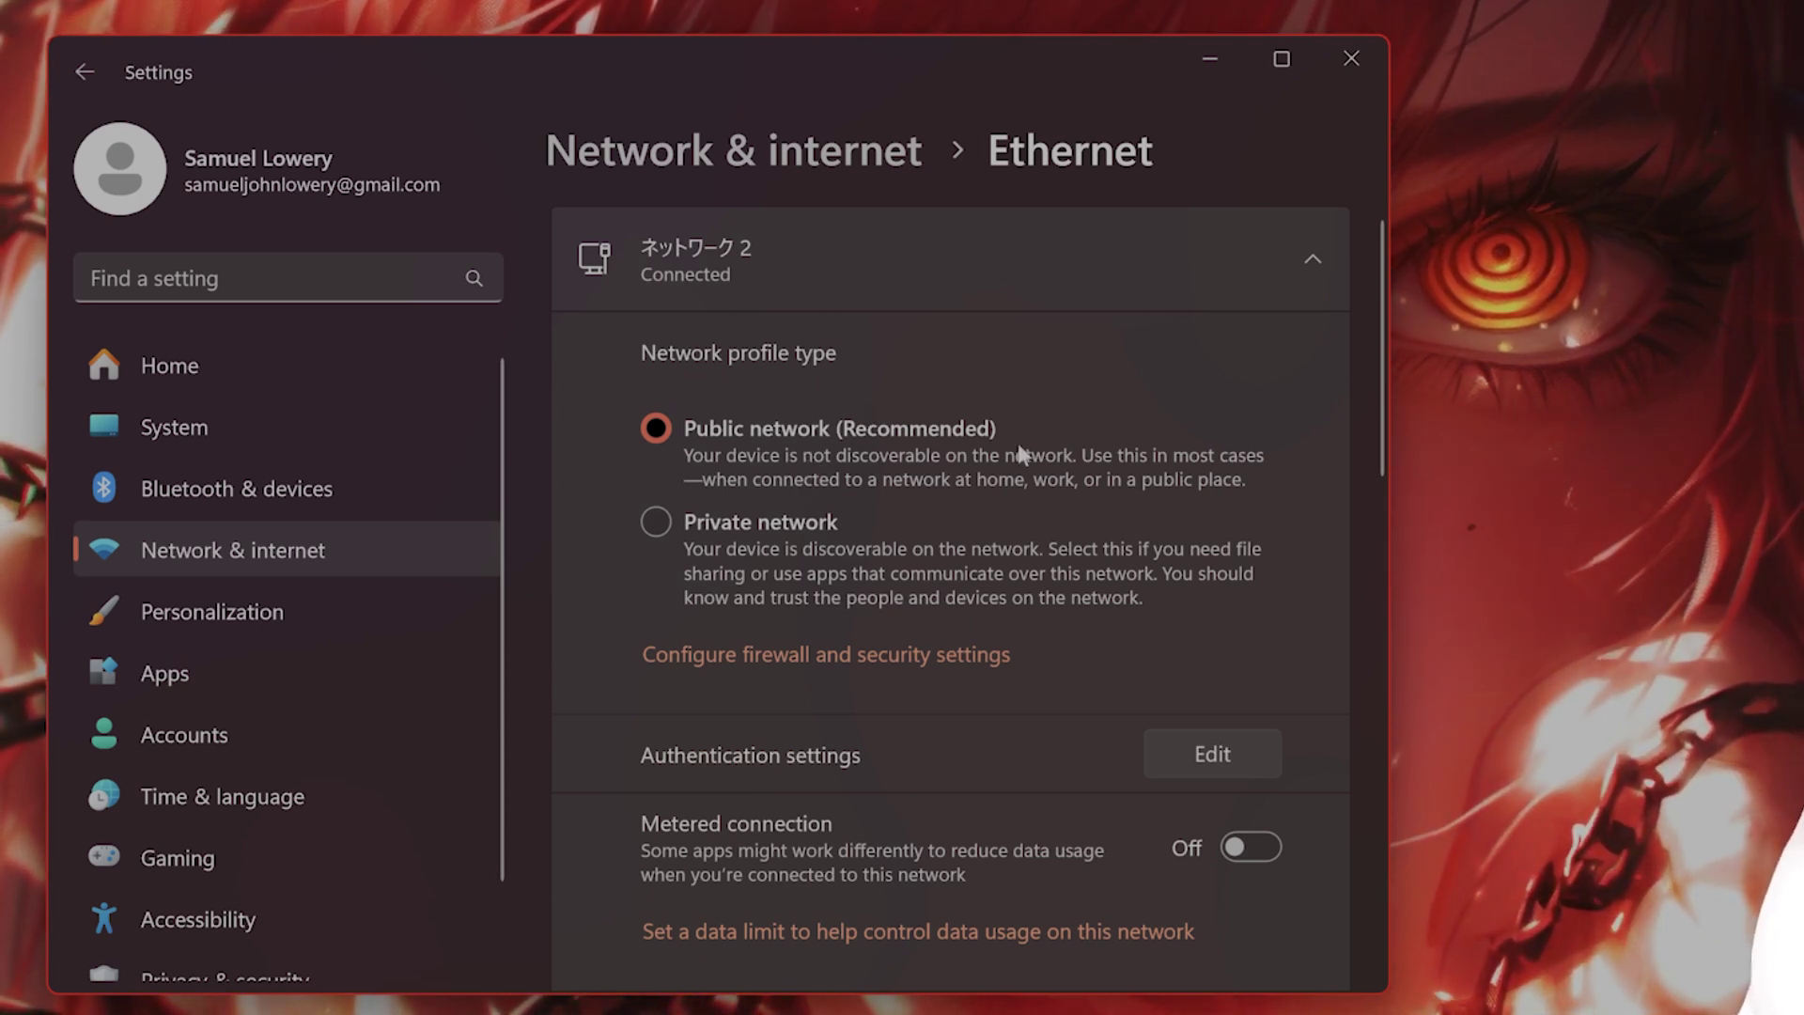
click(768, 527)
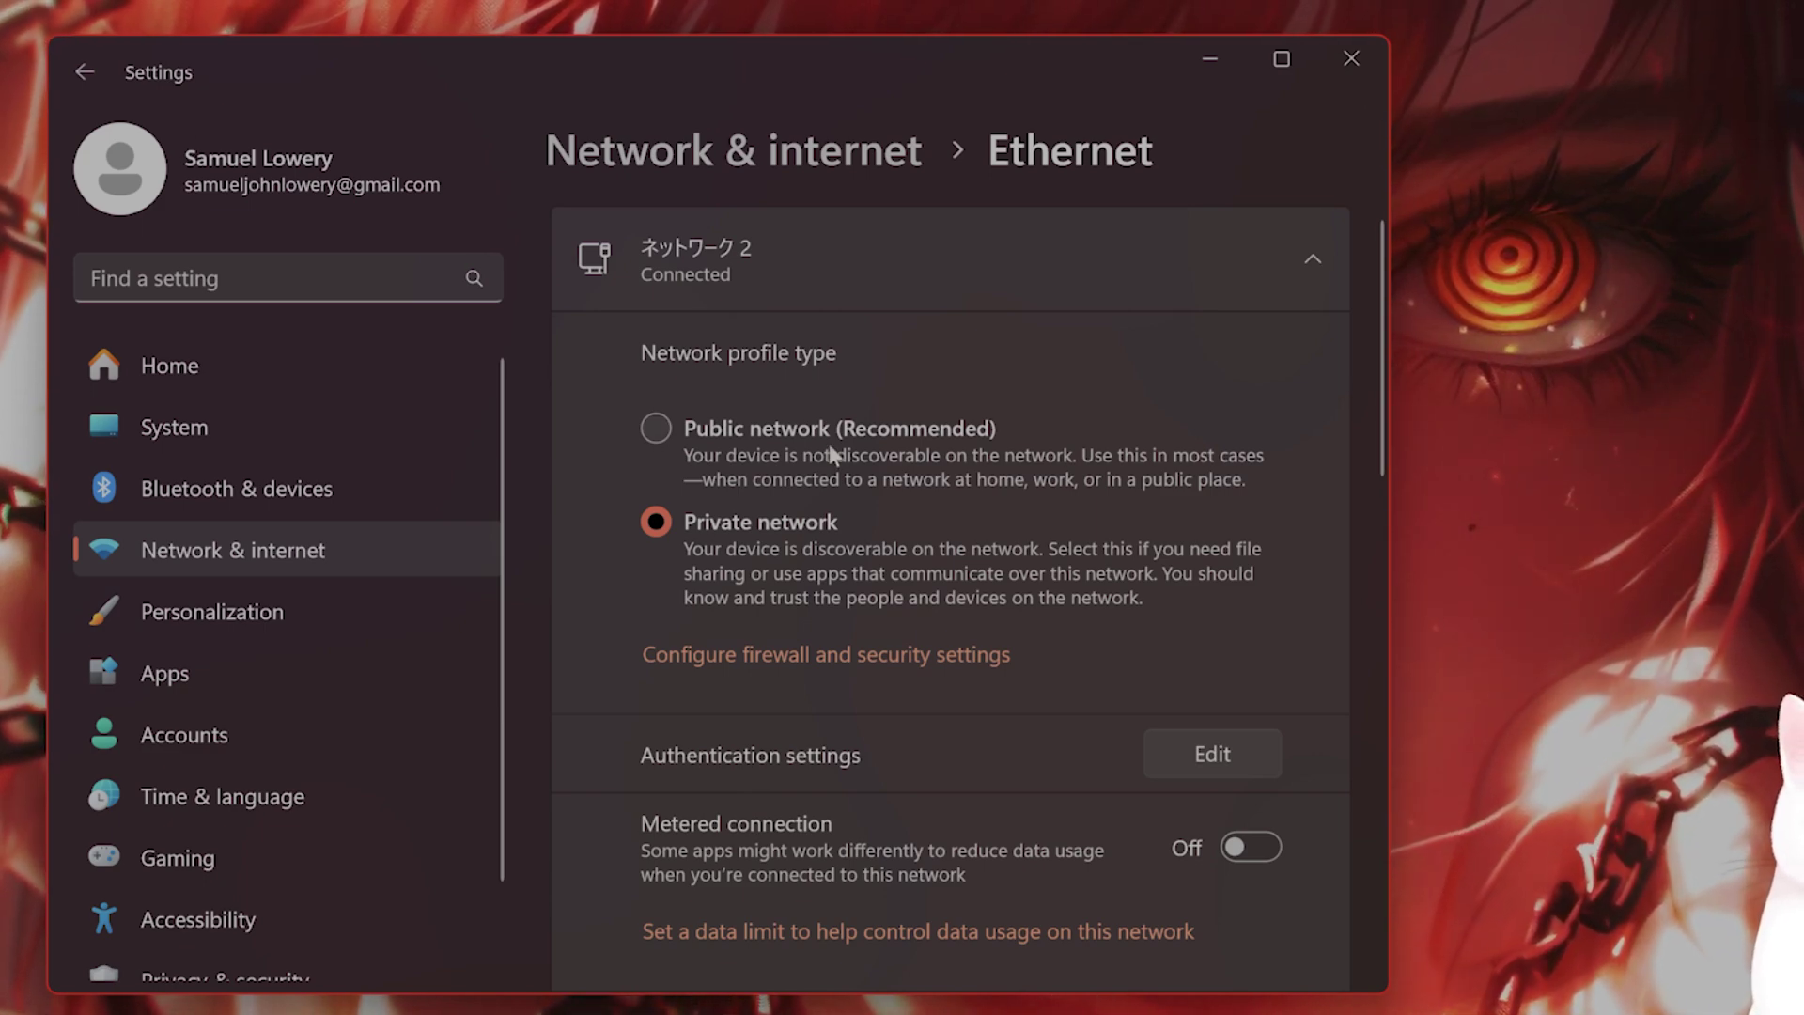
click(725, 439)
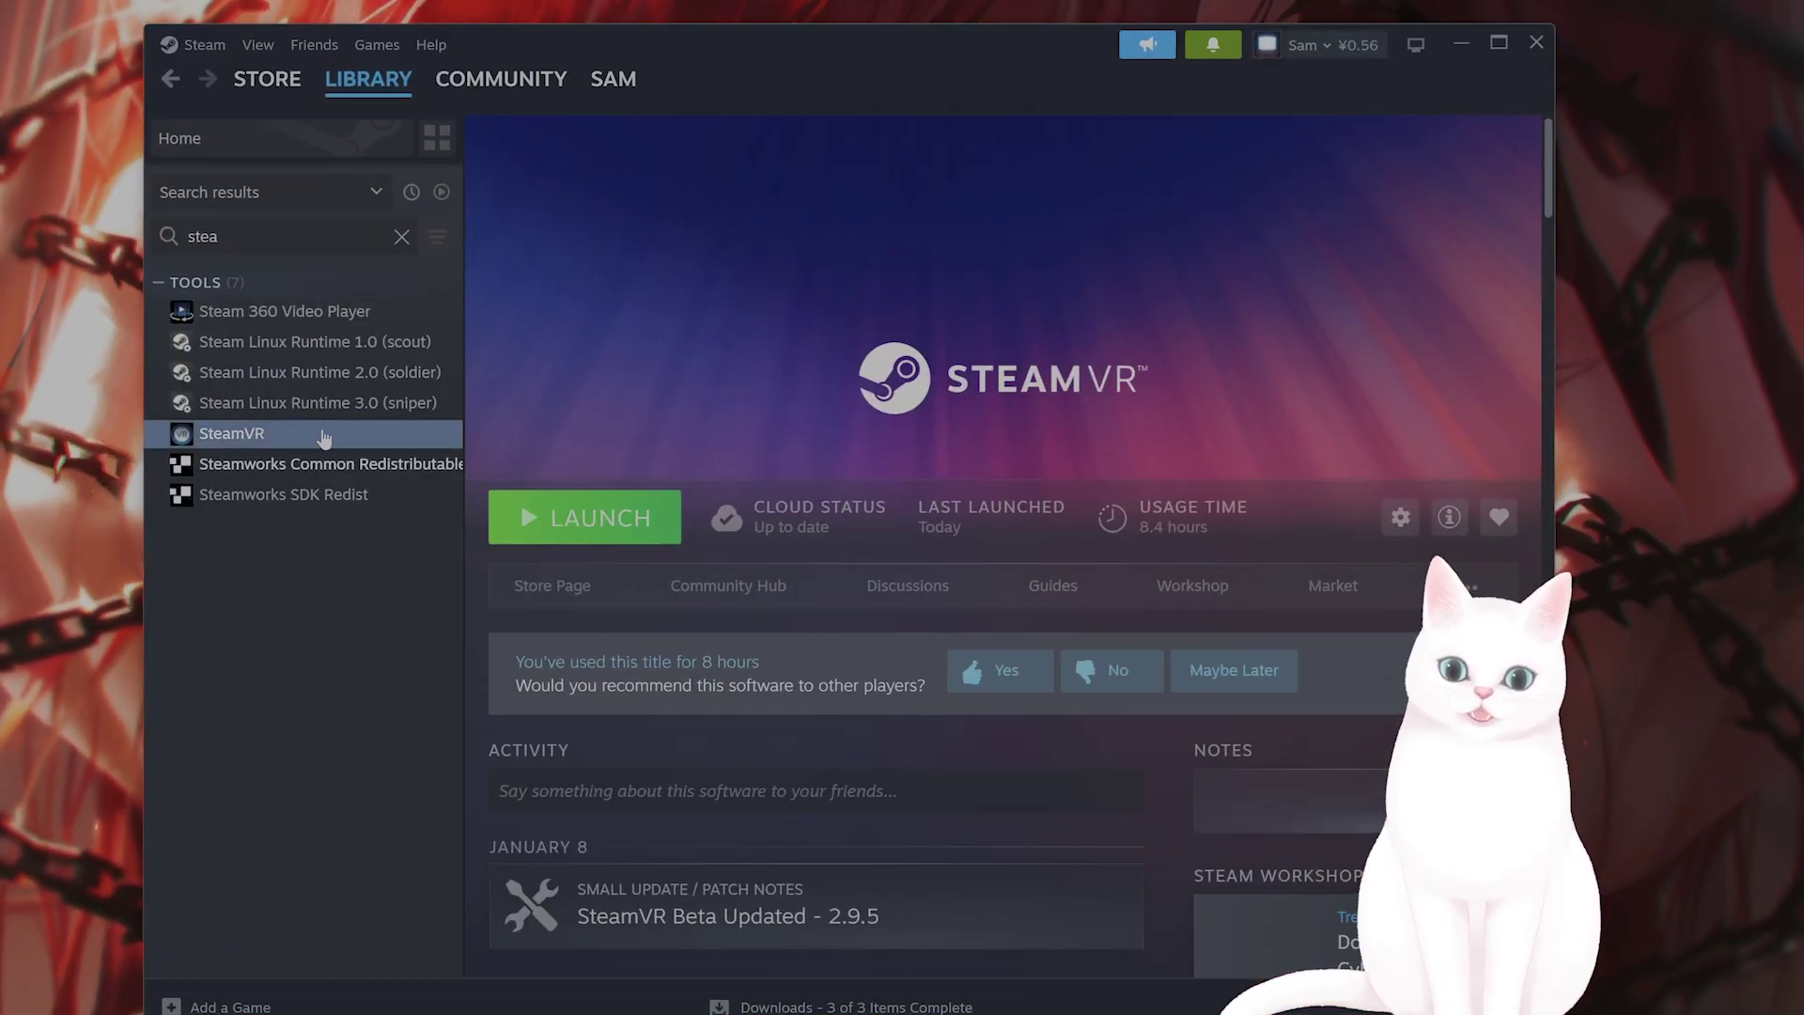
Review SteamVR's beta branches in Properties > Betas, keeping Beta Participation at None
right_click(325, 438)
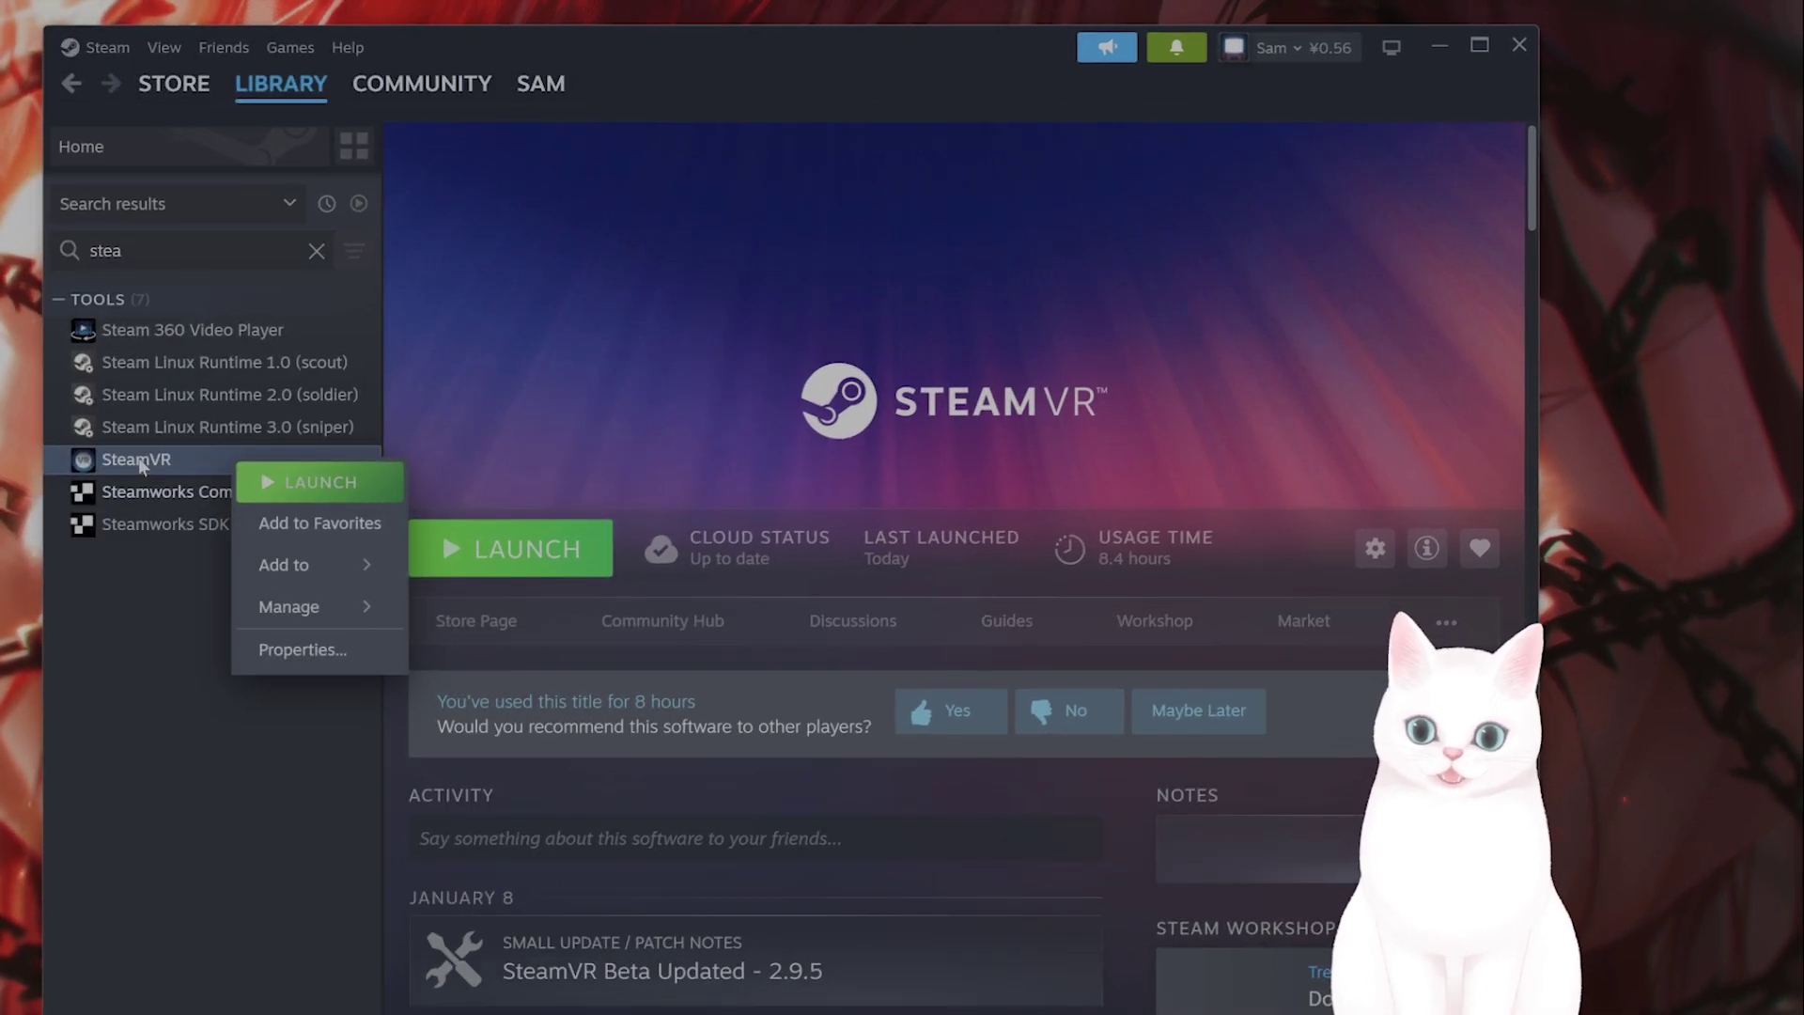
click(301, 649)
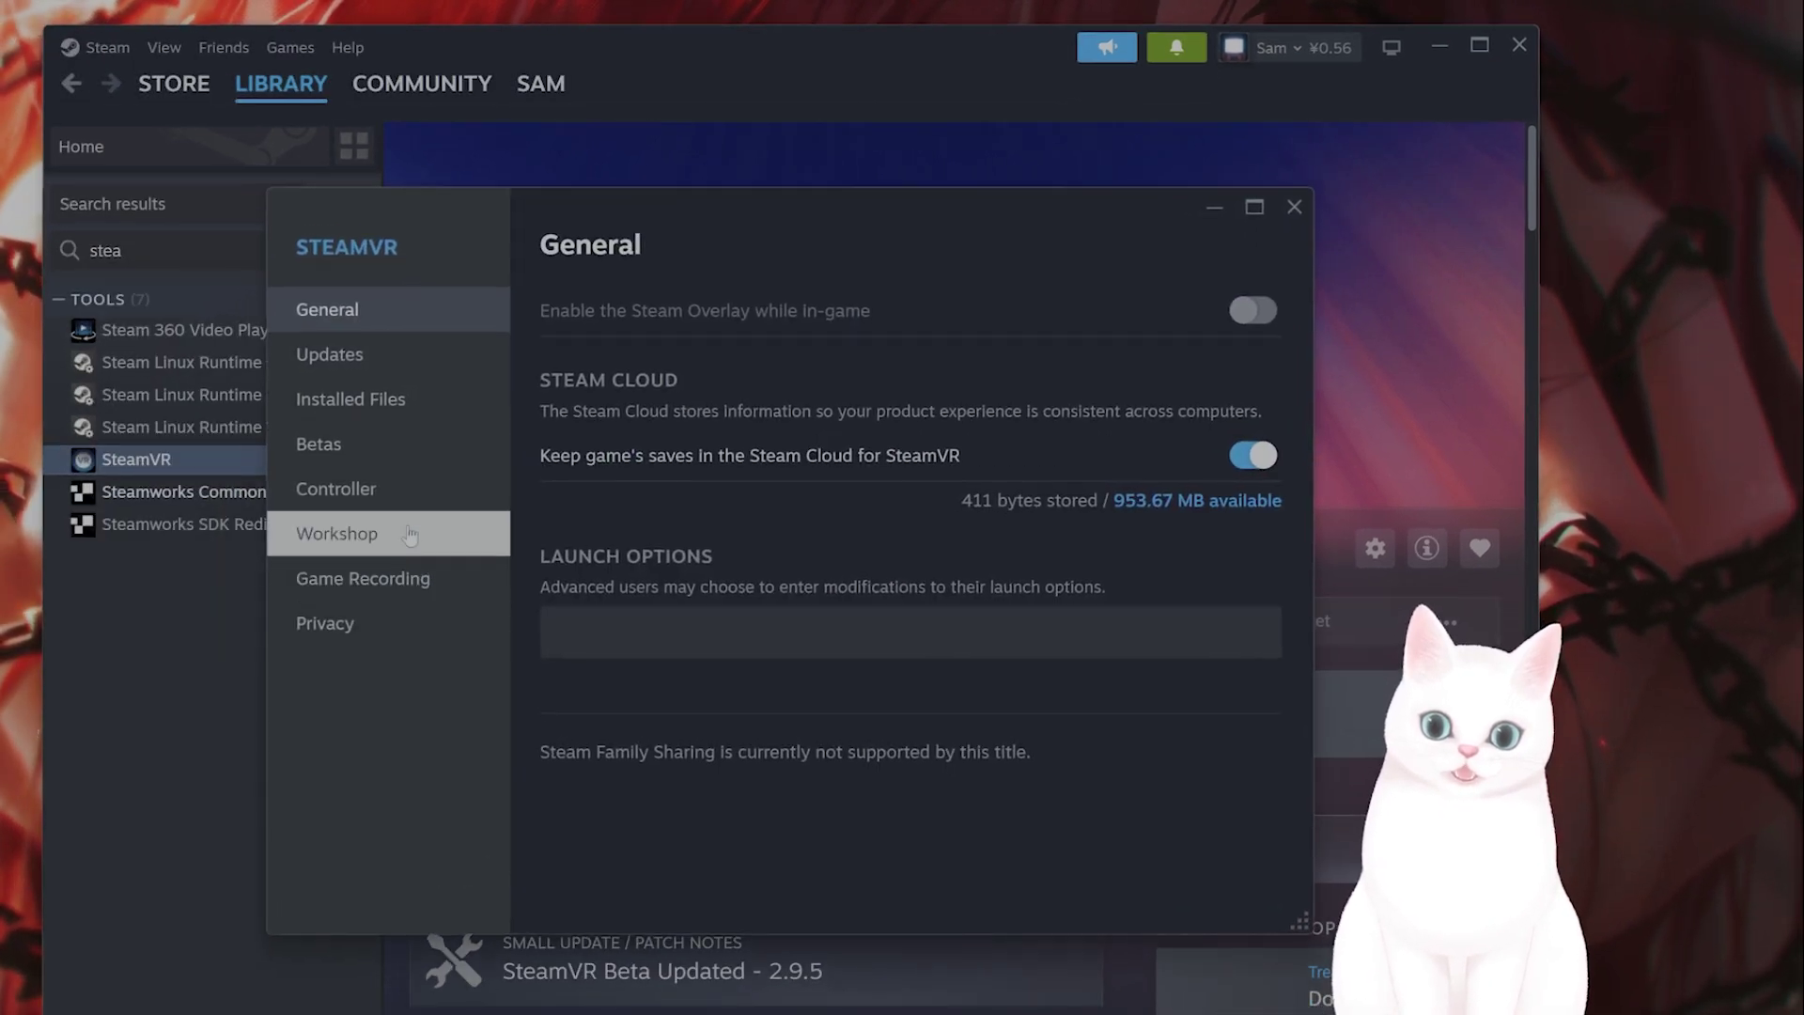
click(452, 404)
click(450, 361)
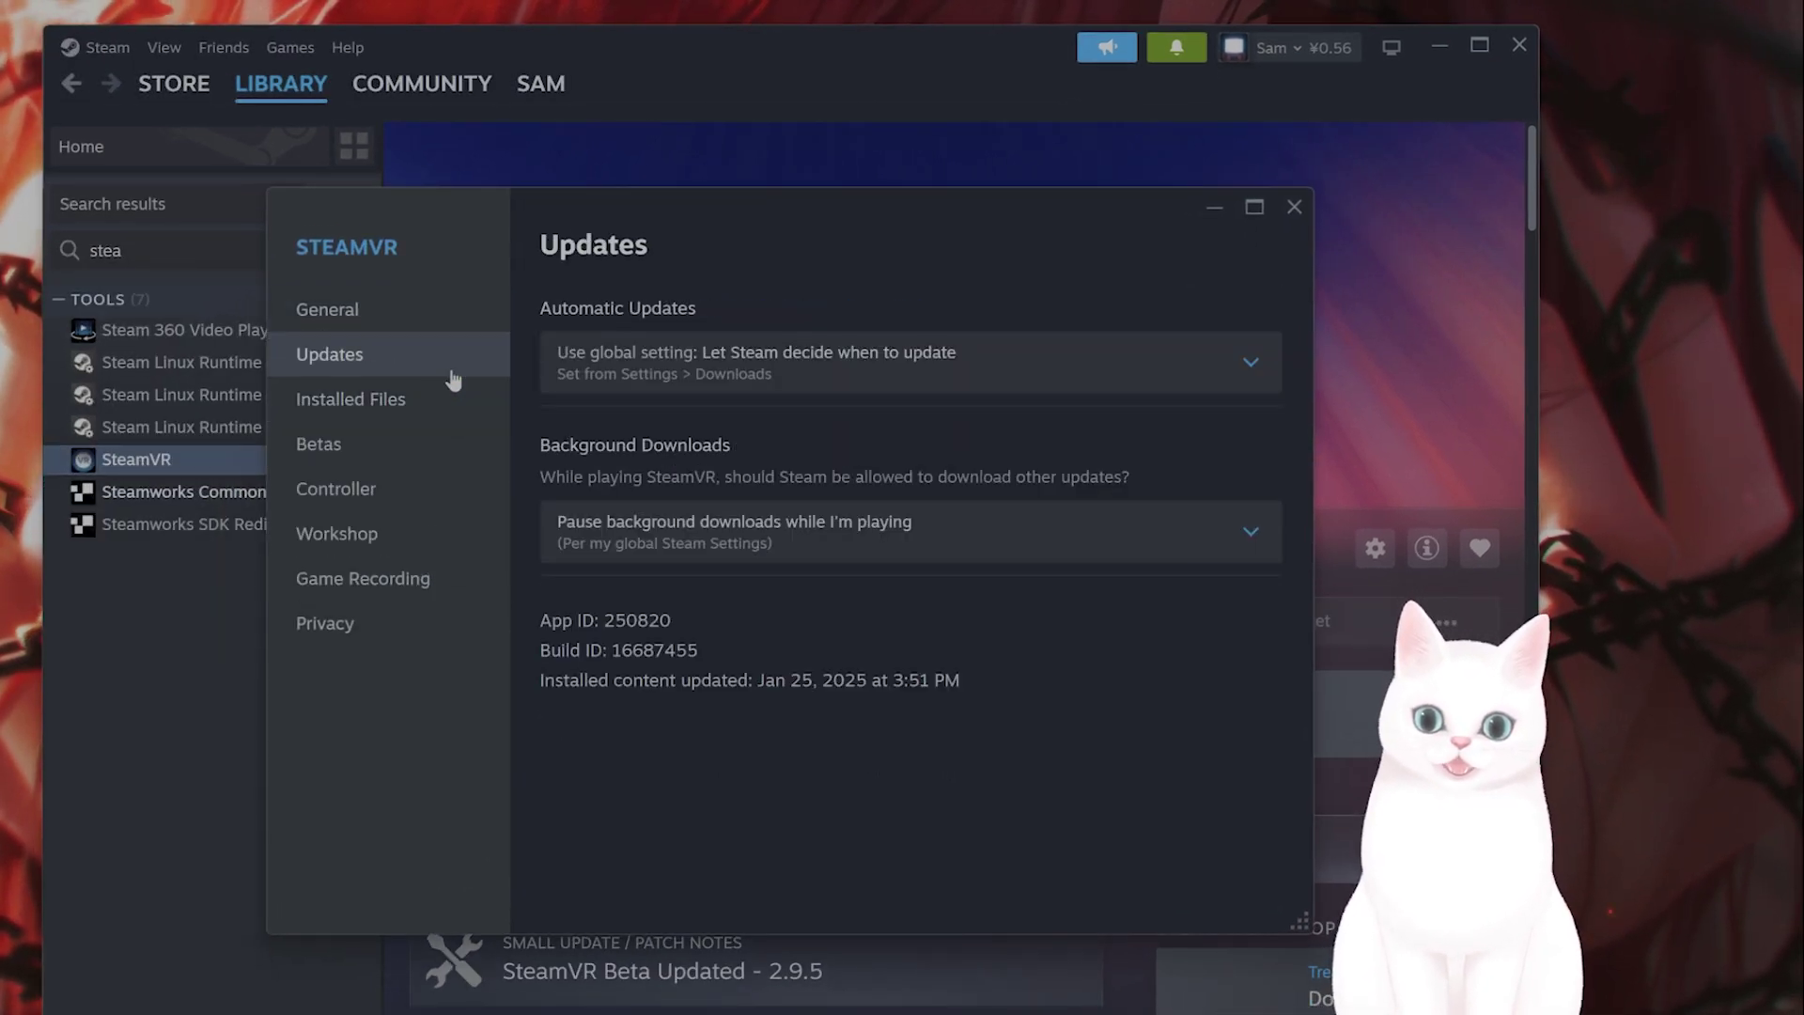
click(429, 435)
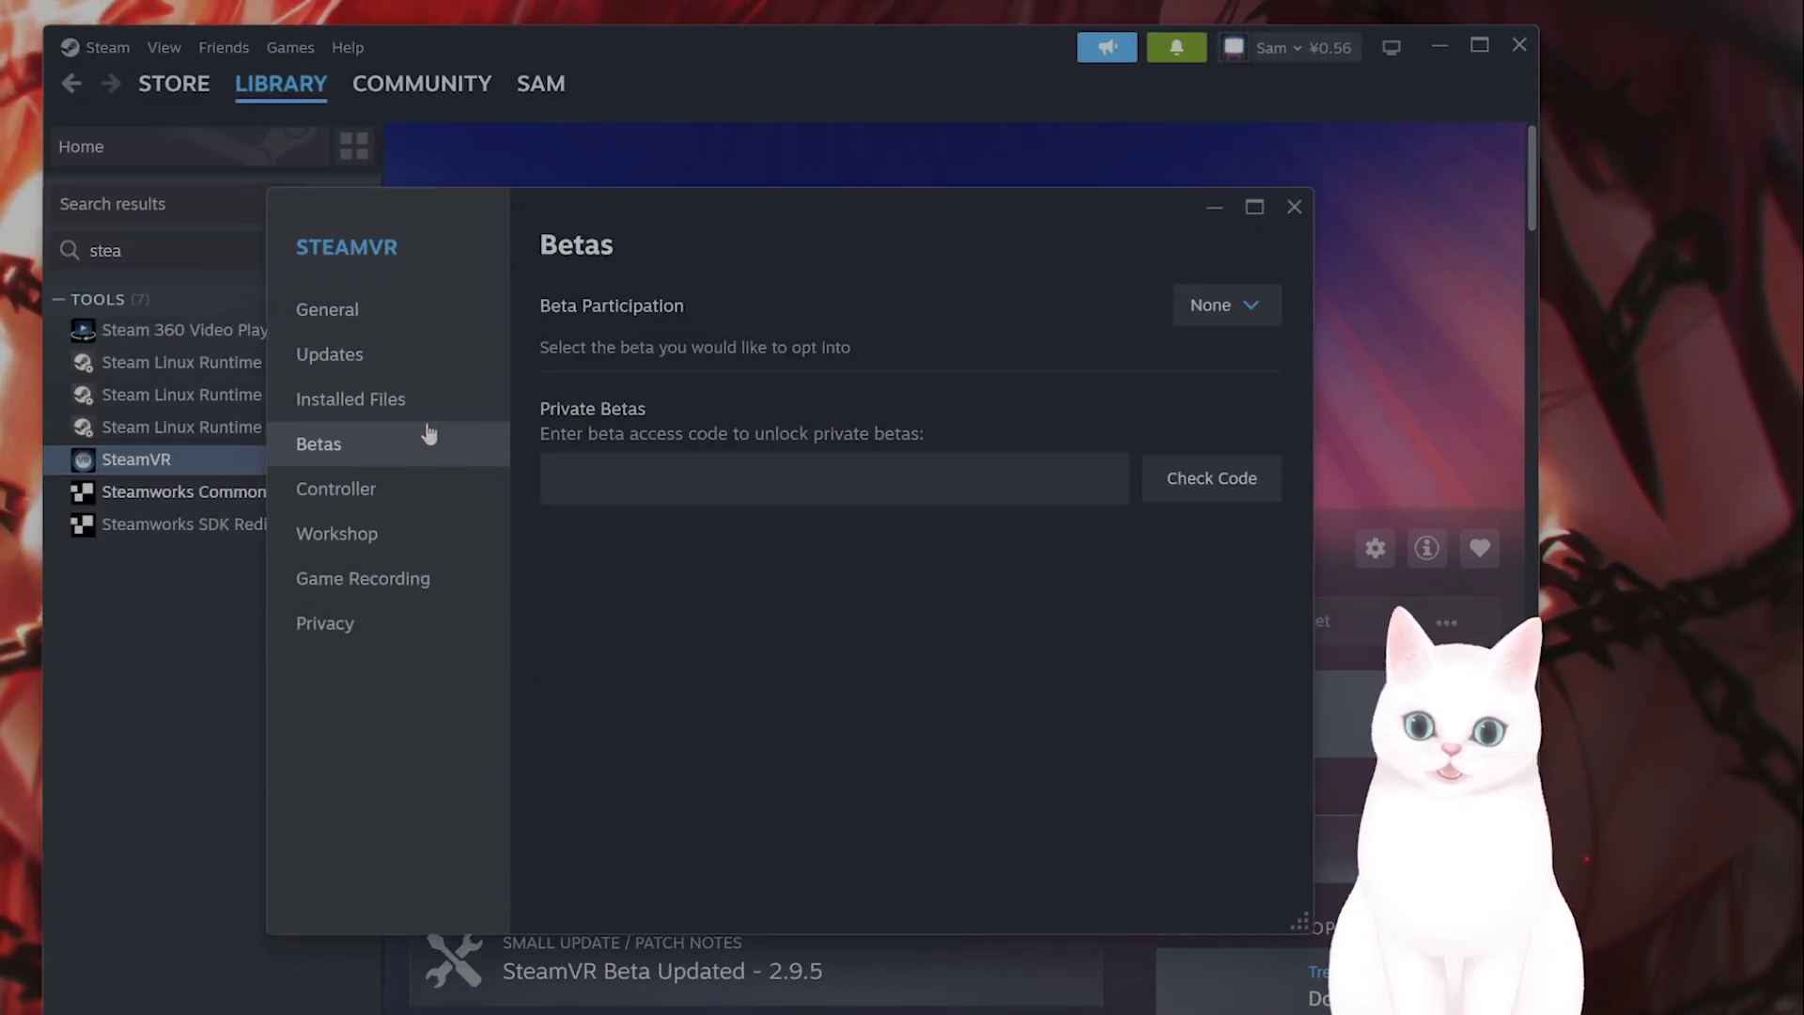
click(1249, 307)
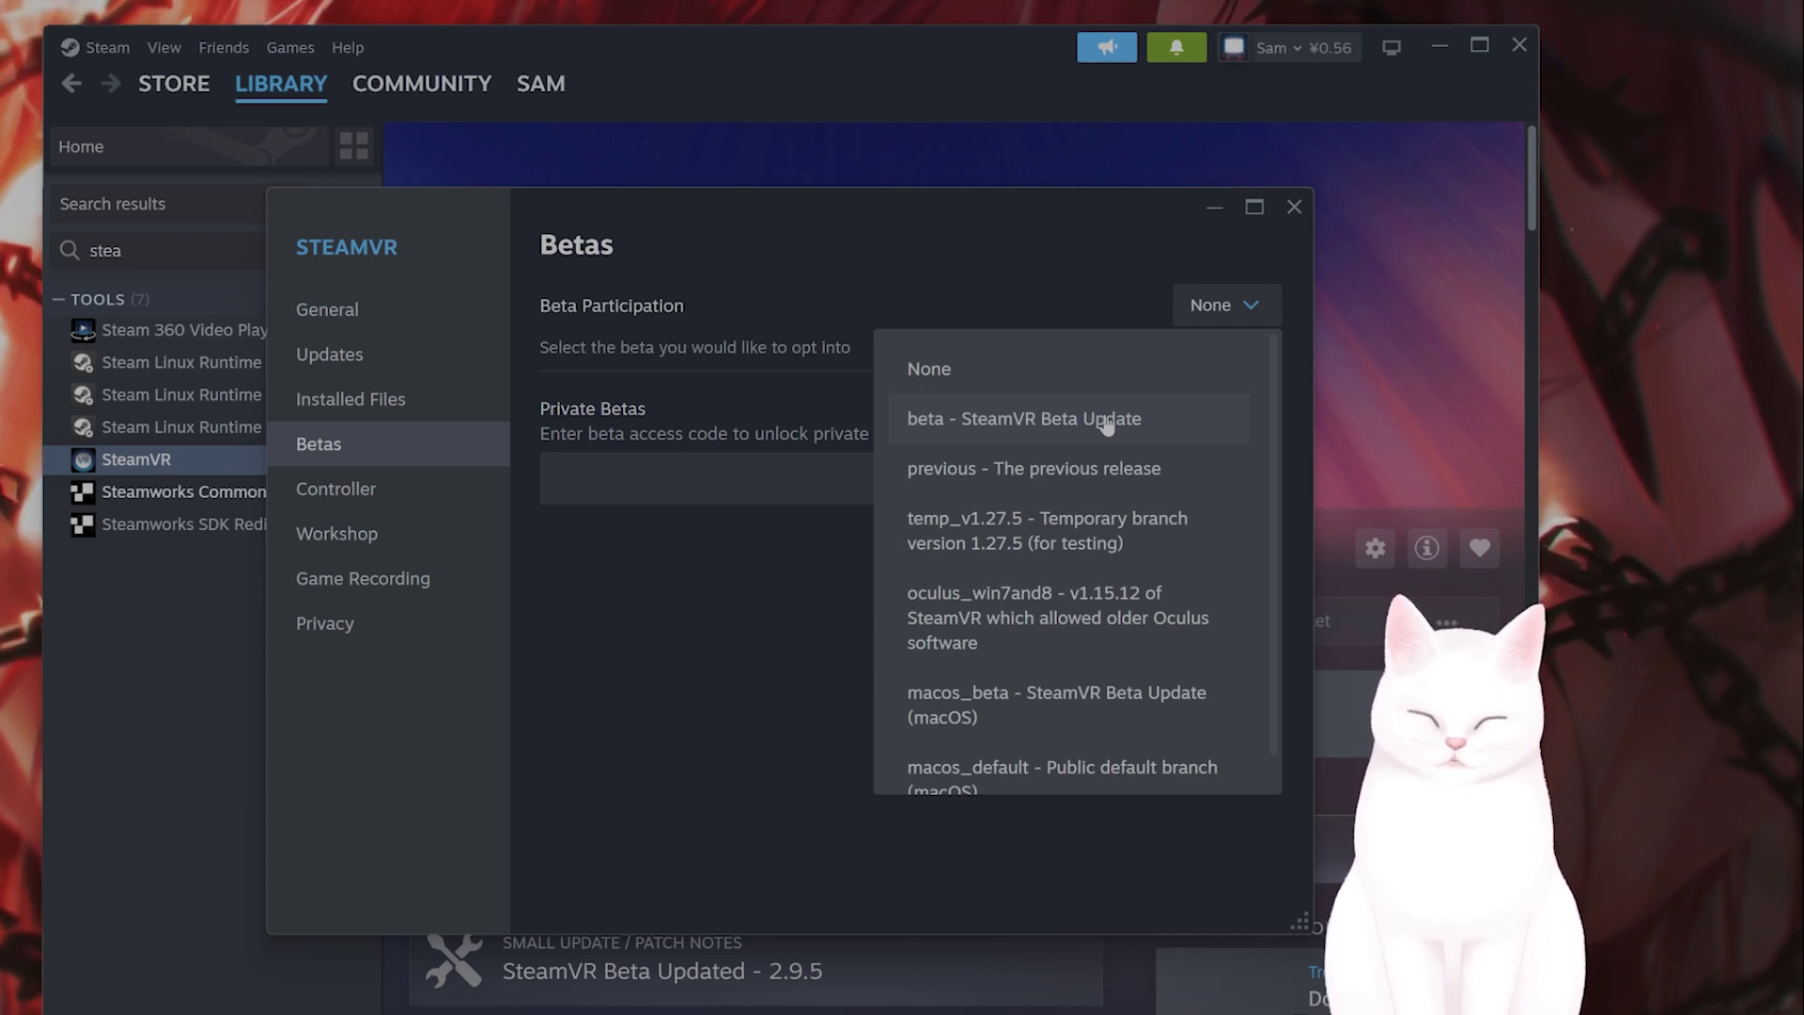
click(1290, 209)
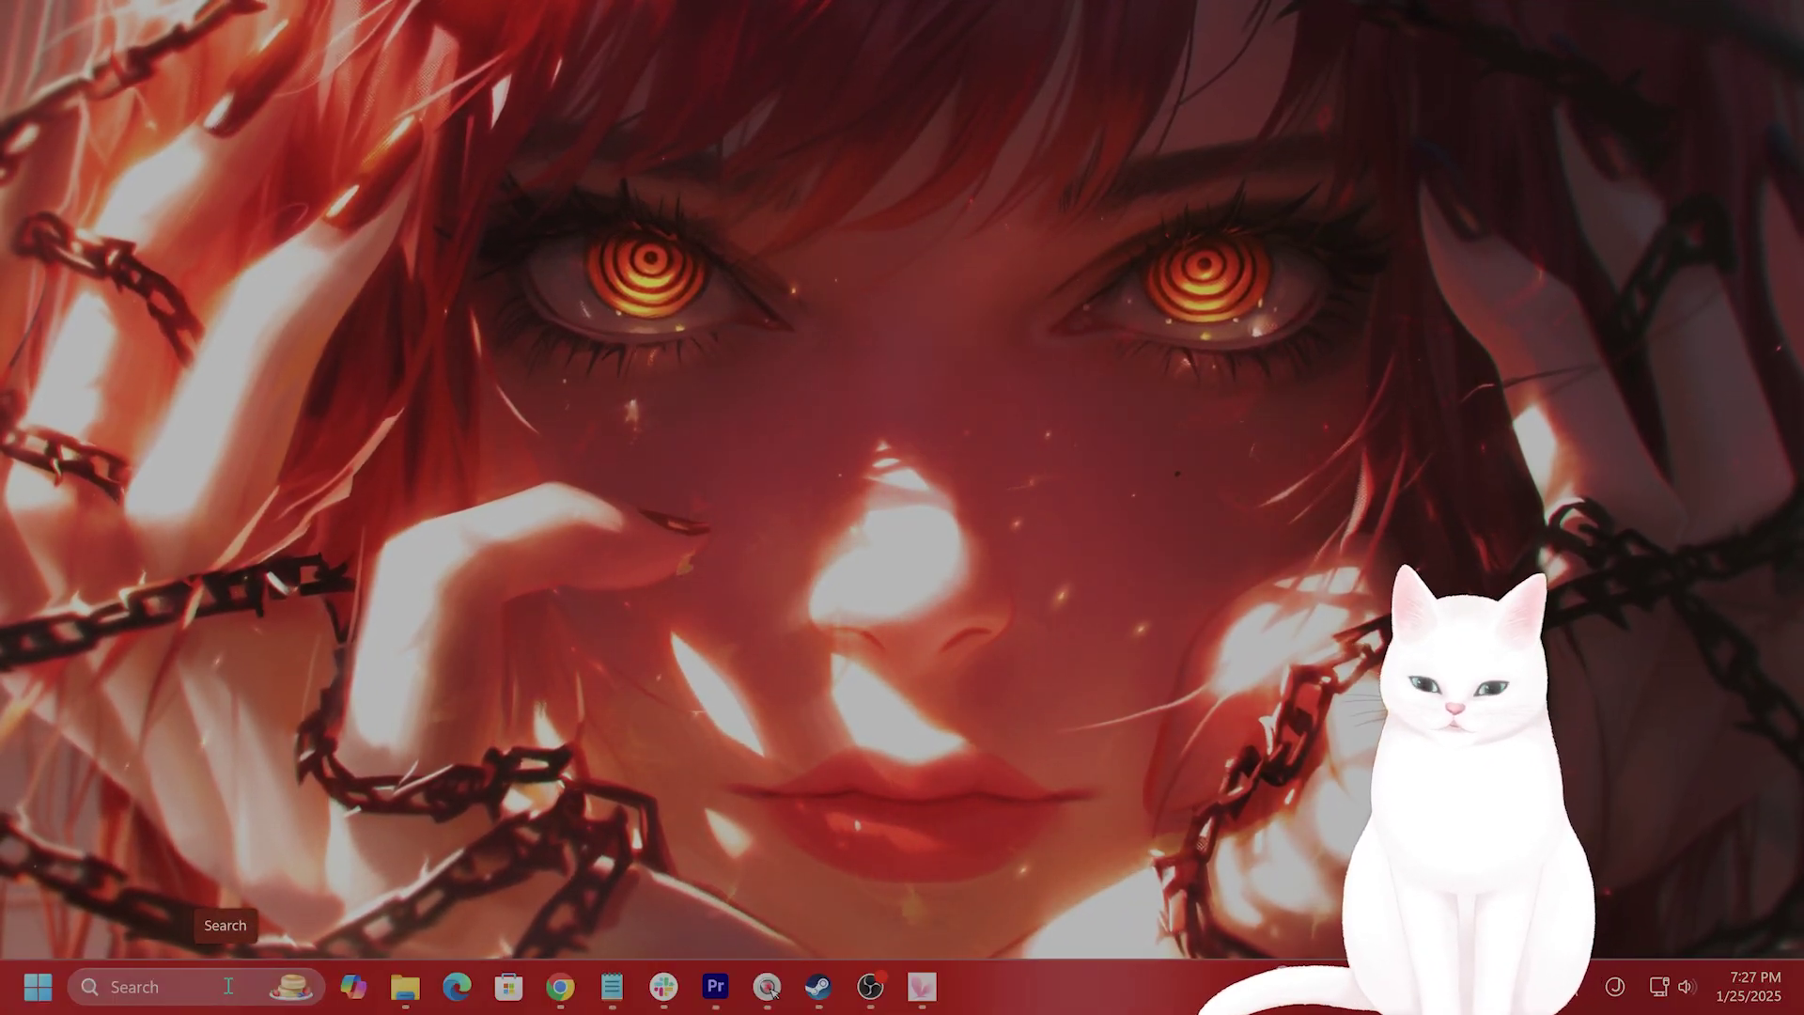
Launch Windows Security and open Virus & threat protection's Manage settings
click(227, 987)
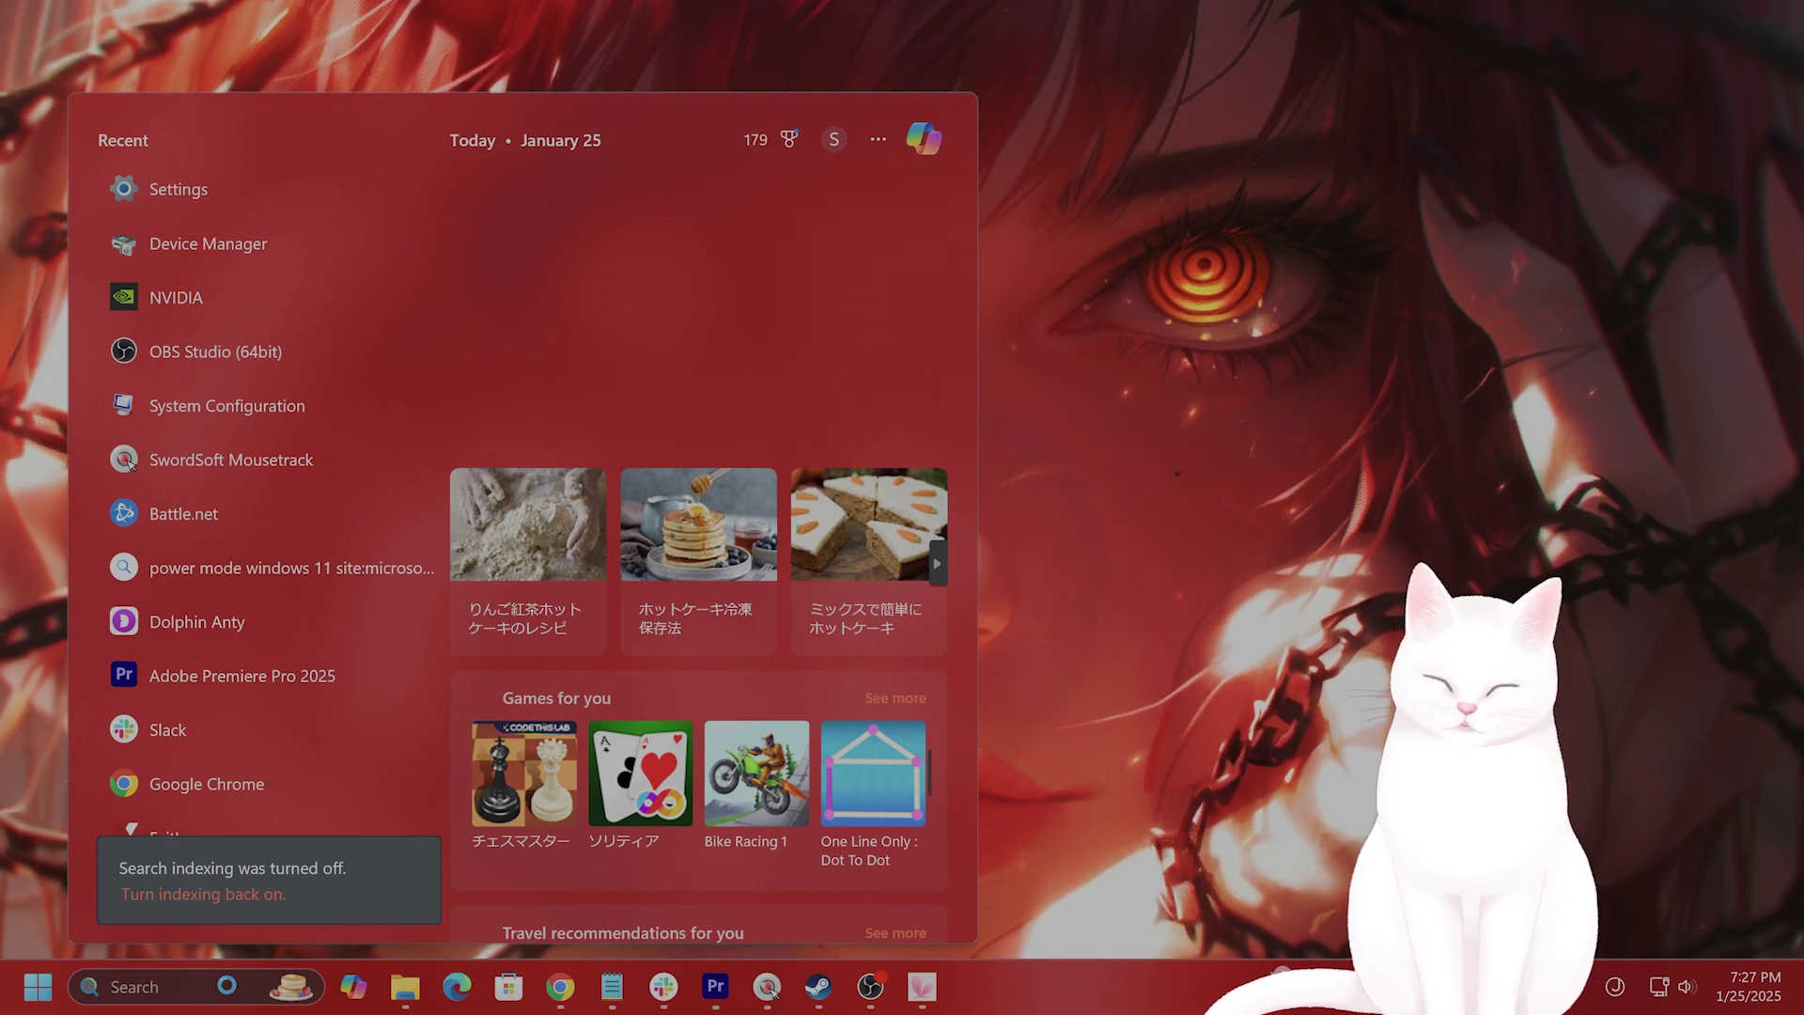
text(windows security)
key(Return)
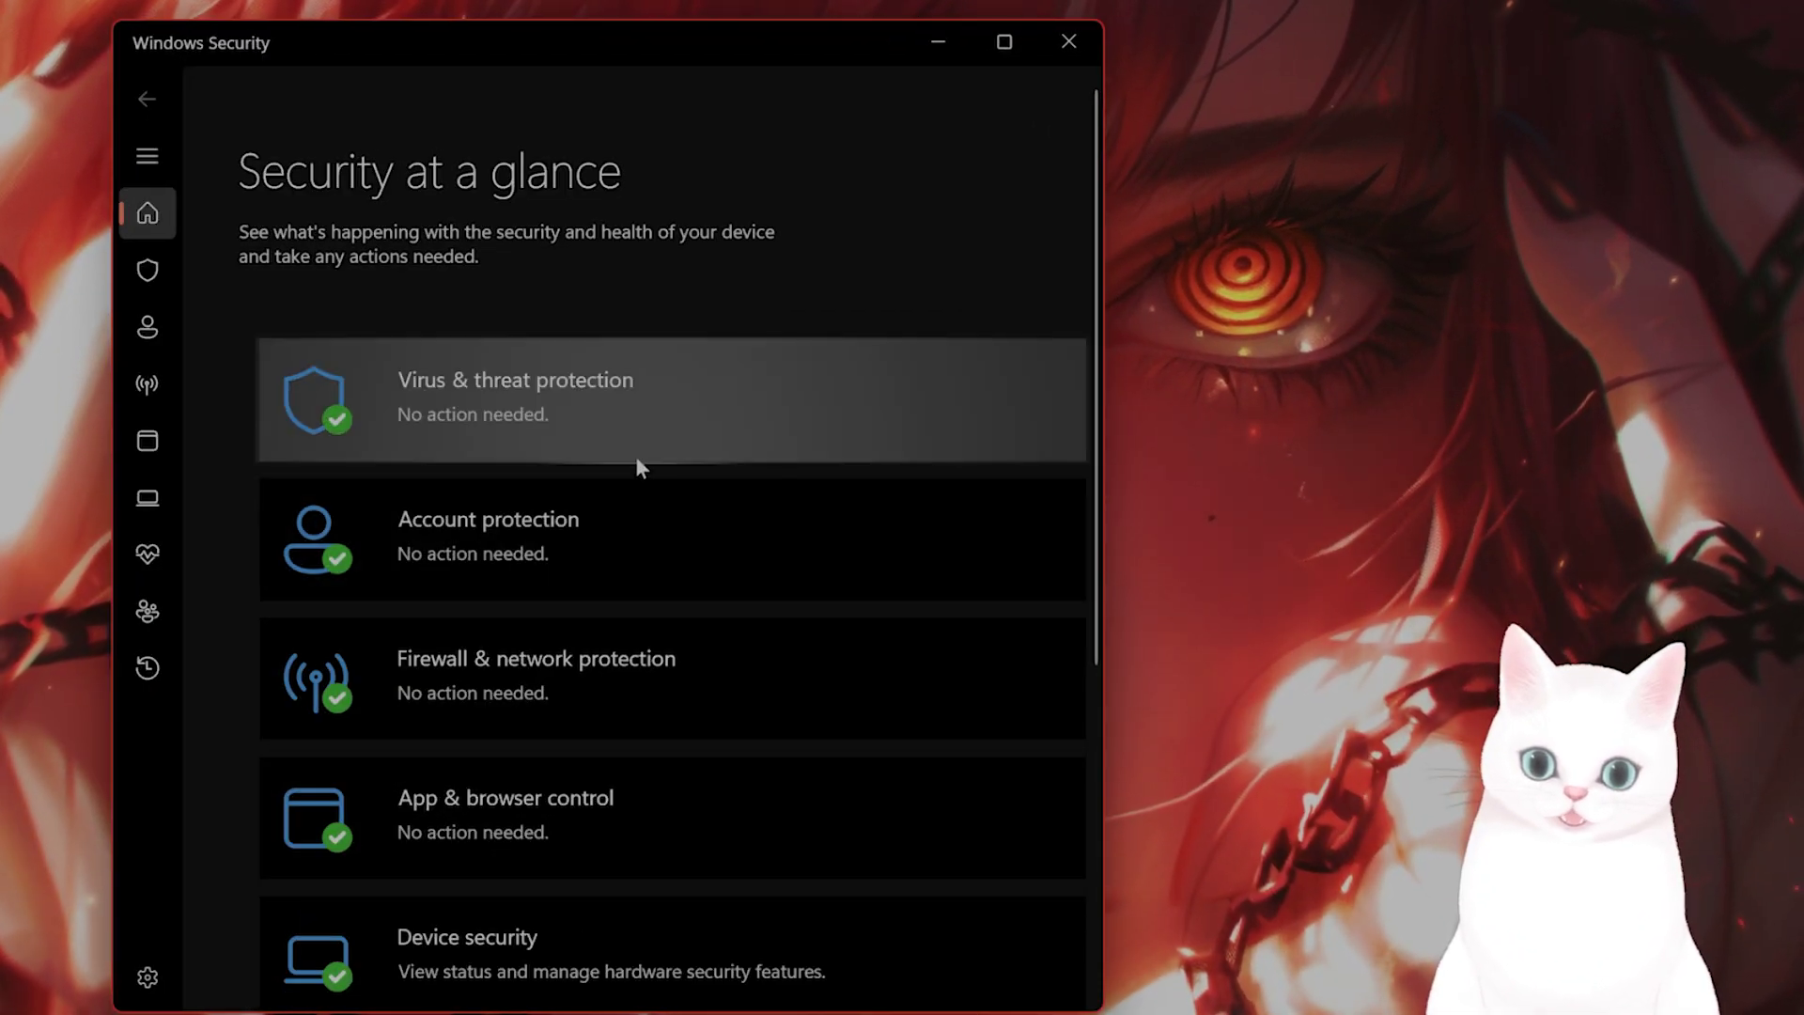
click(548, 384)
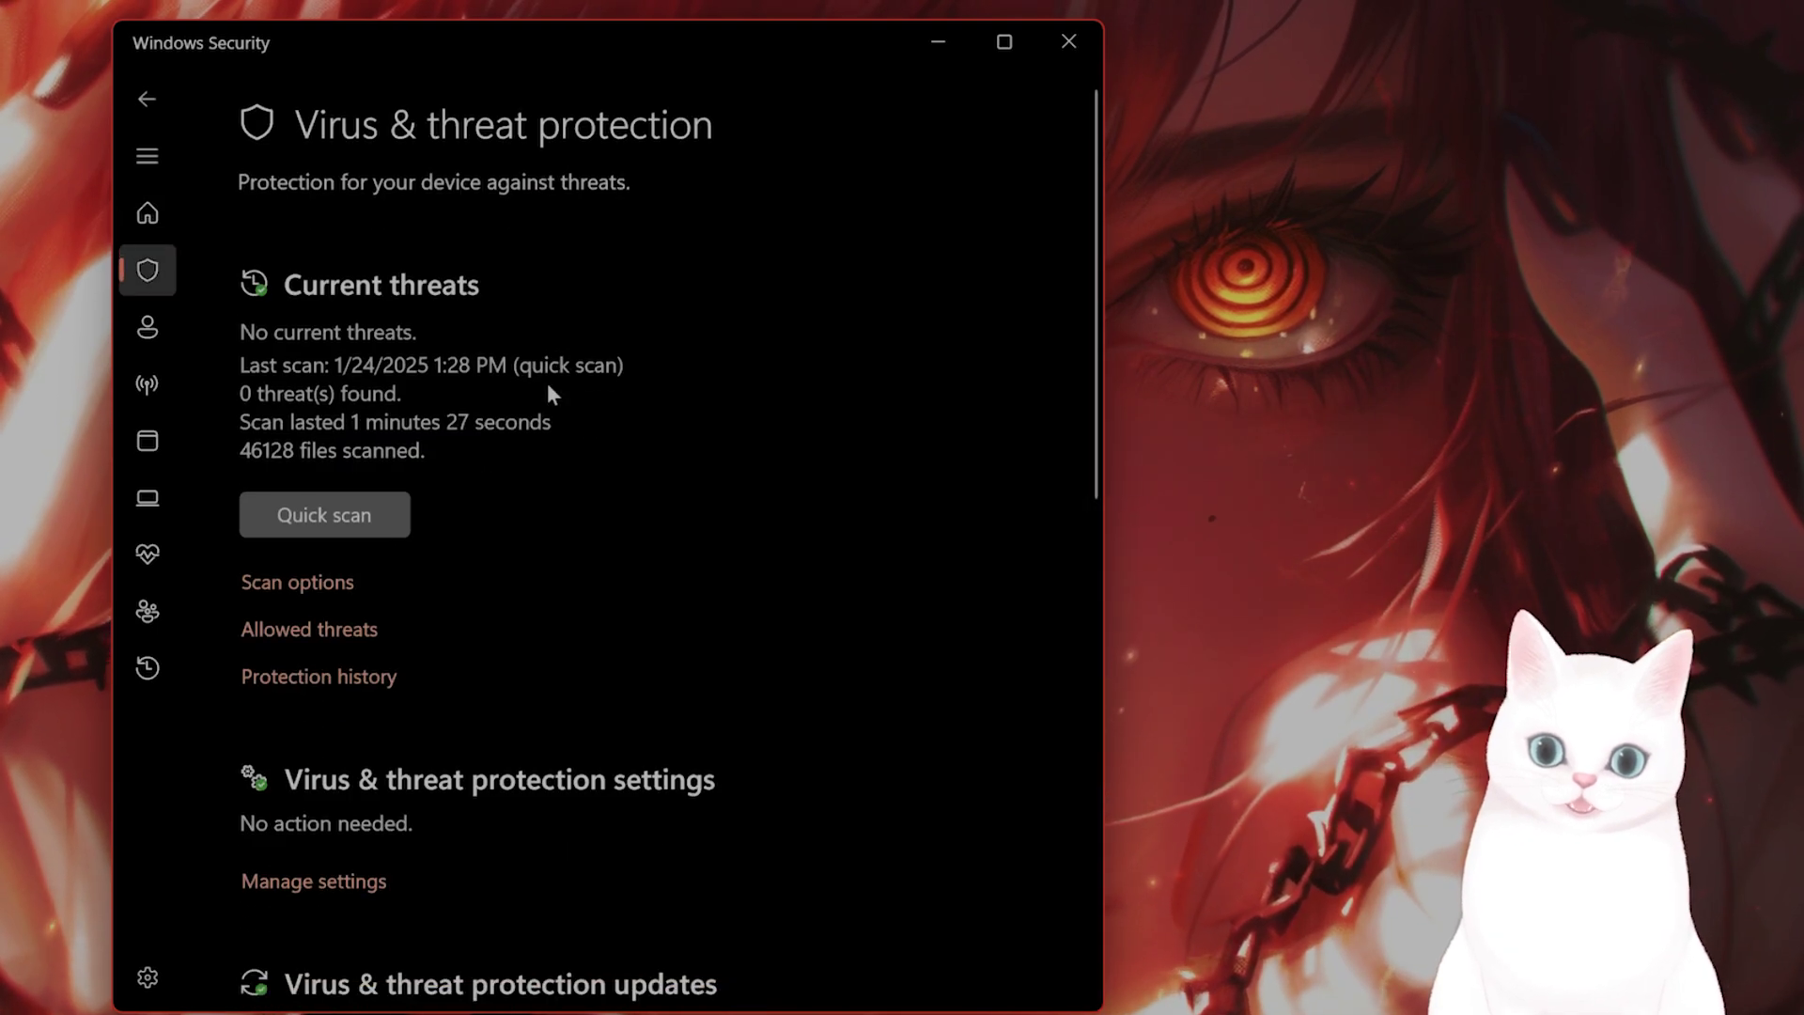
scroll(547, 385, down, 3)
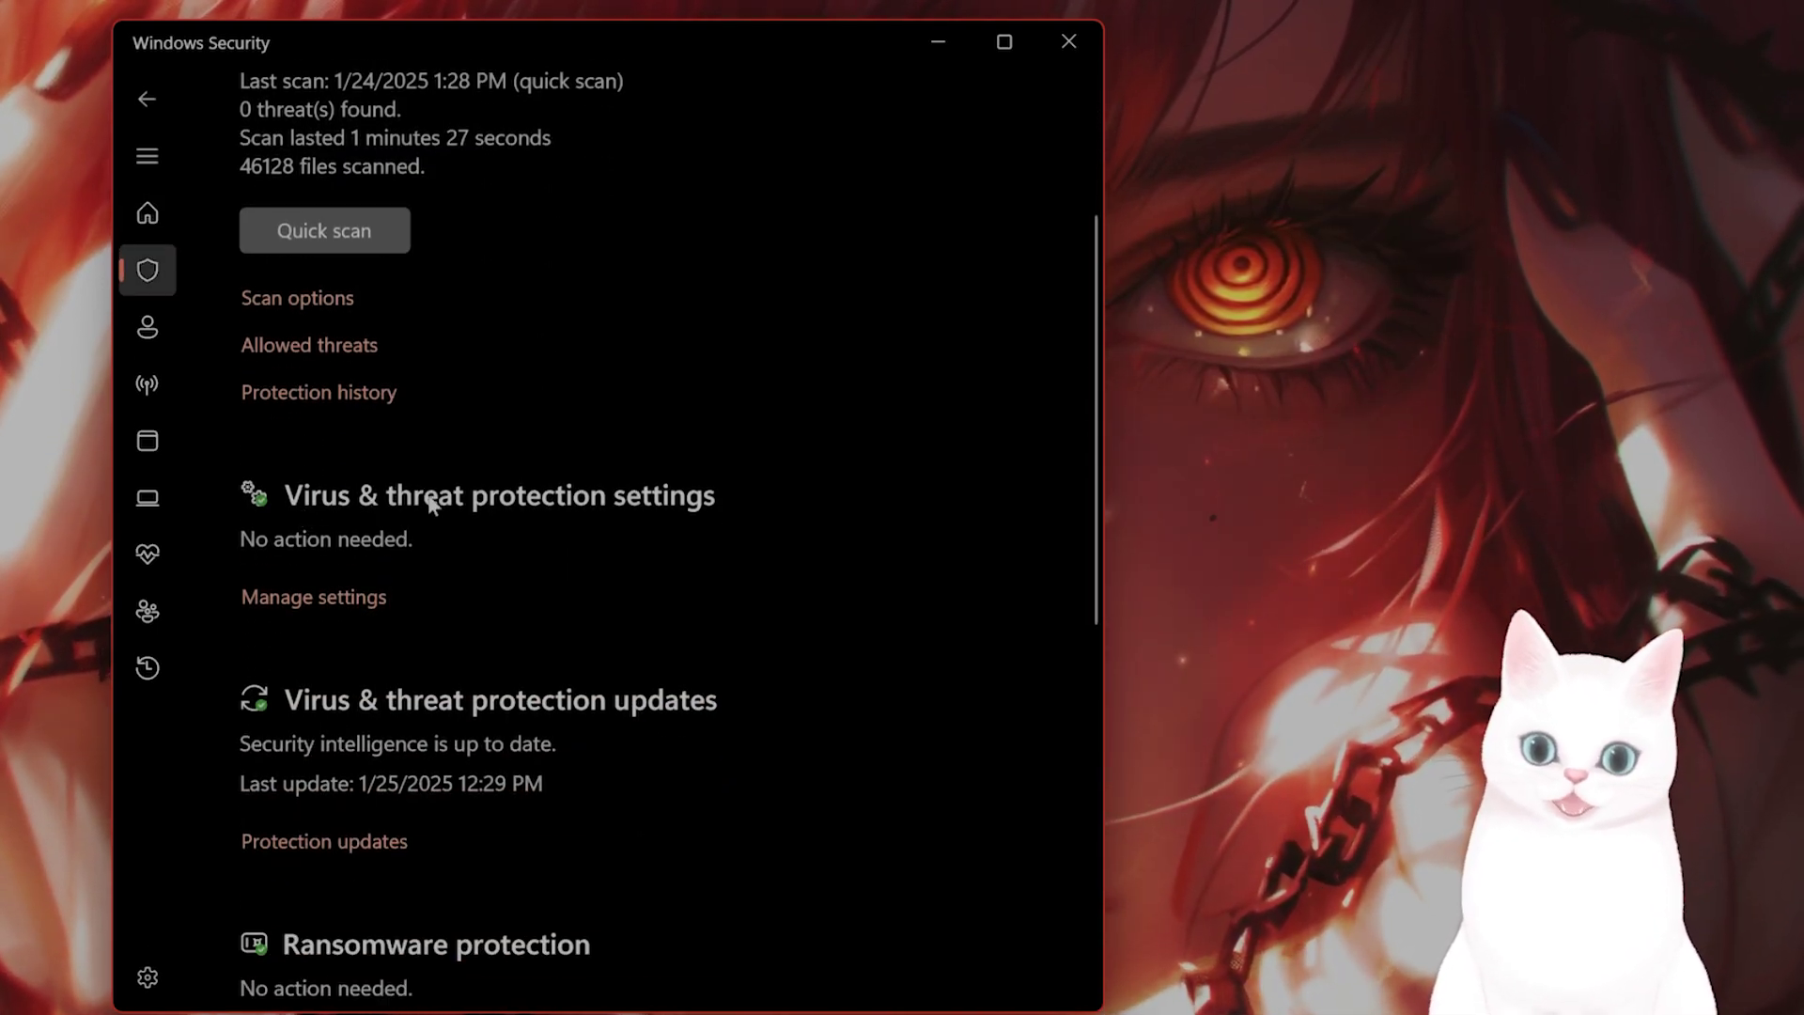
click(301, 603)
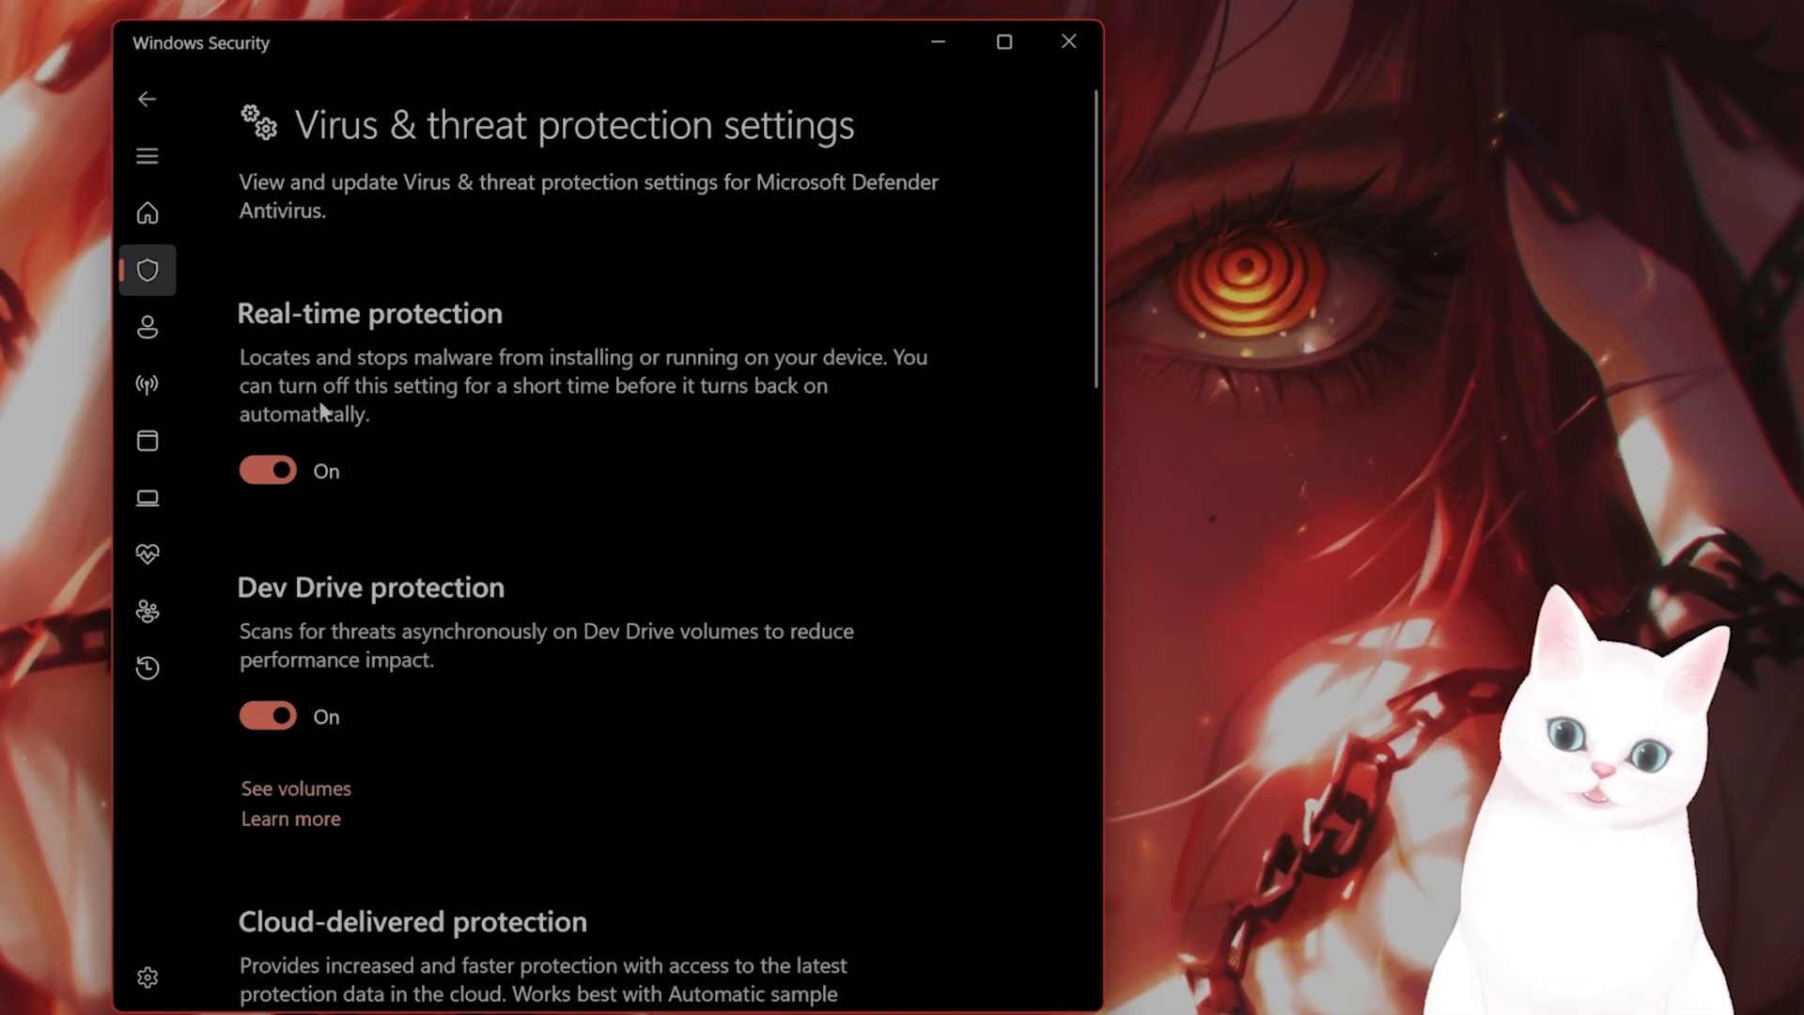
Toggle Real-time protection off and back on, then close Windows Security
click(259, 482)
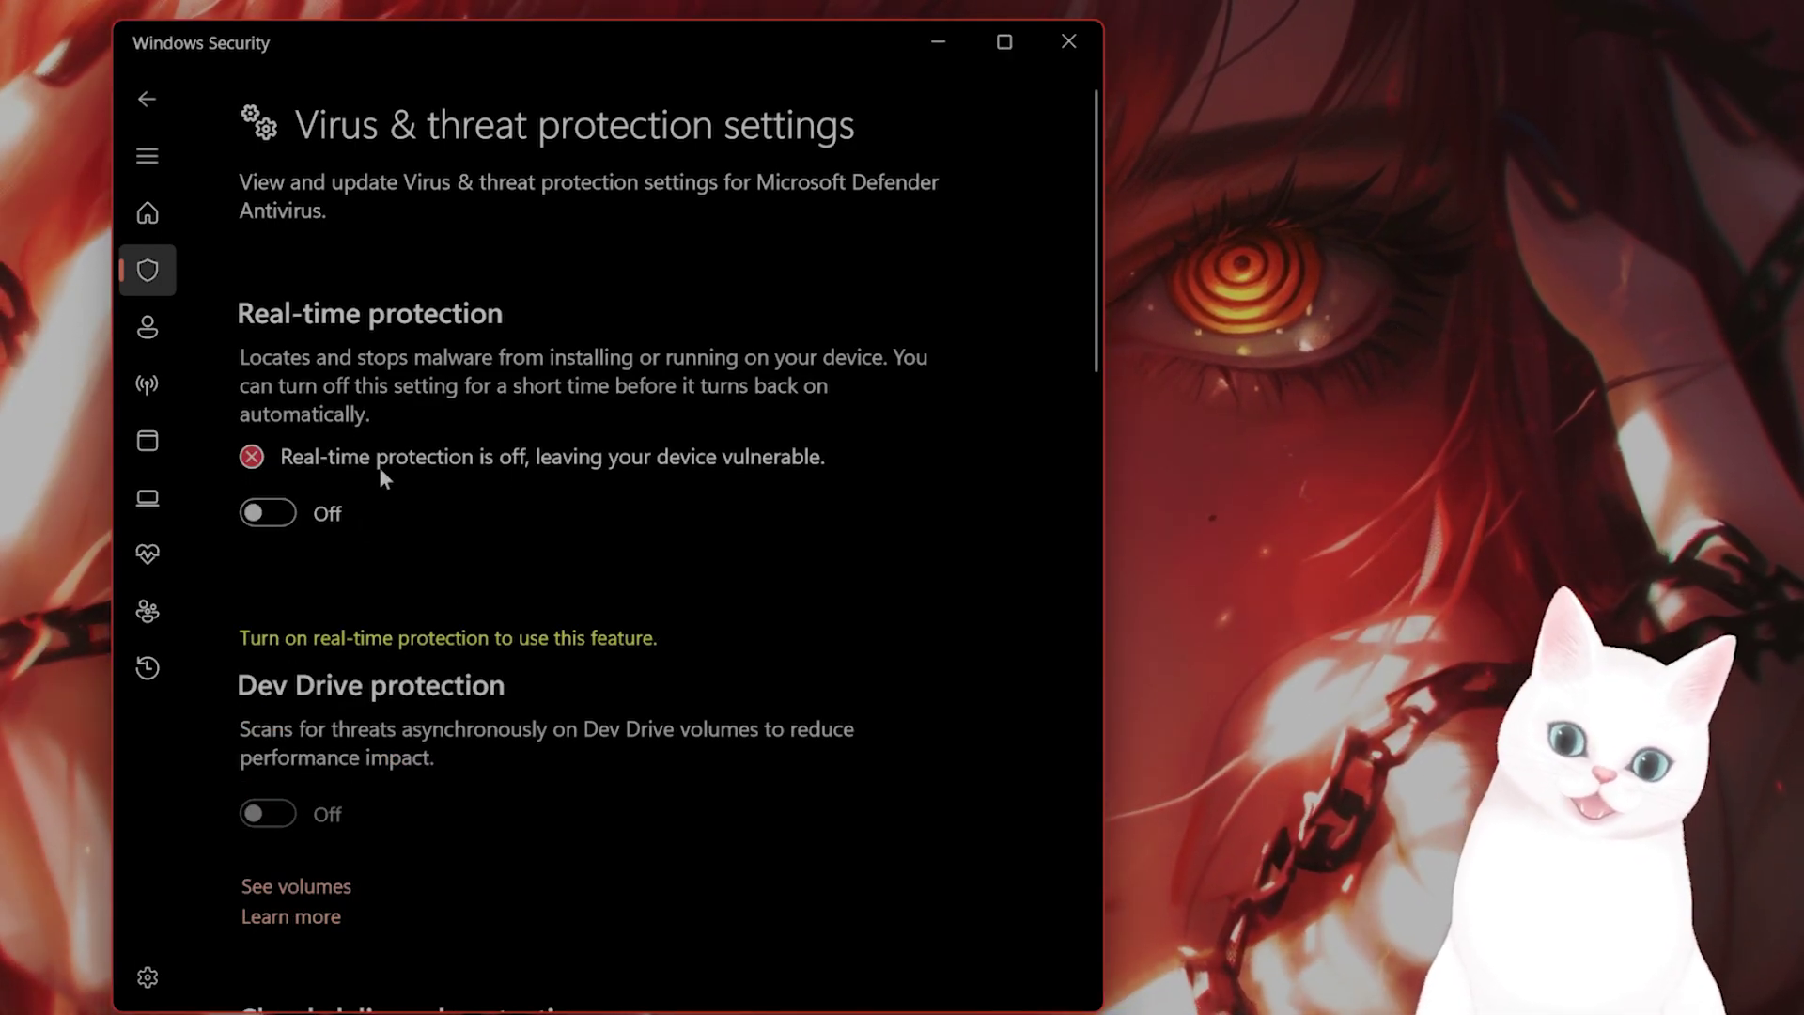
click(267, 513)
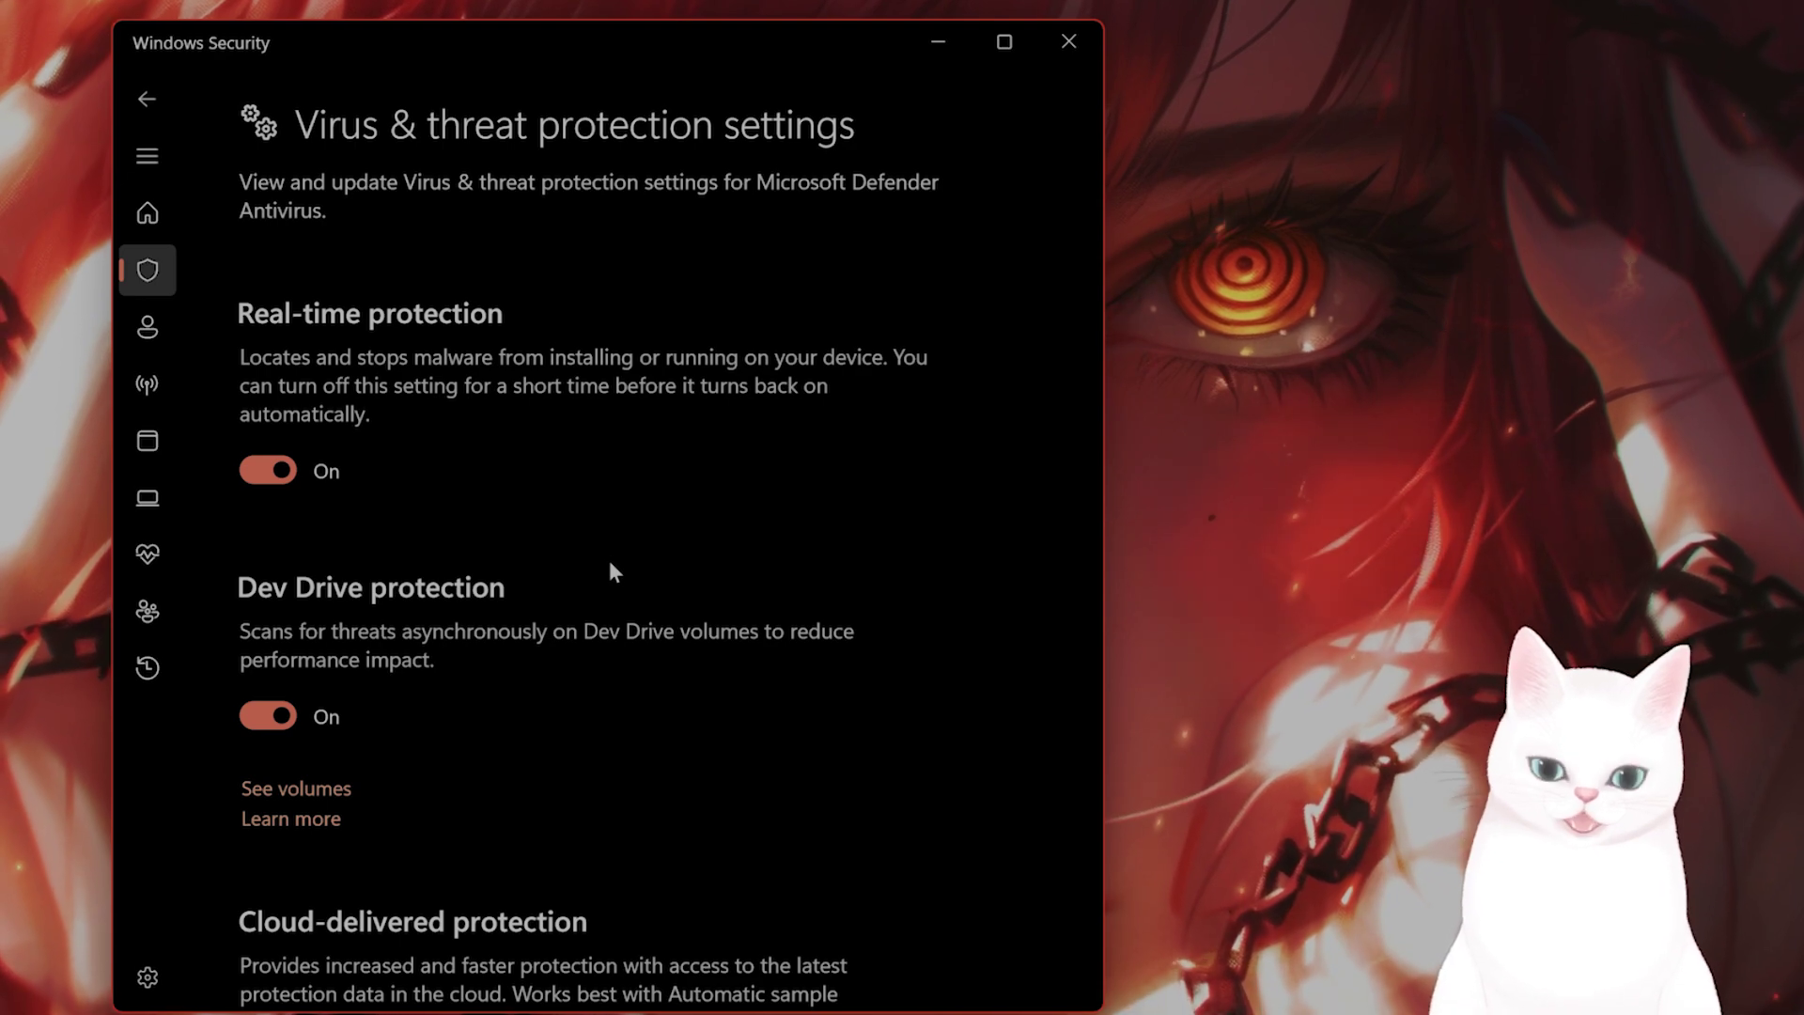
click(1087, 37)
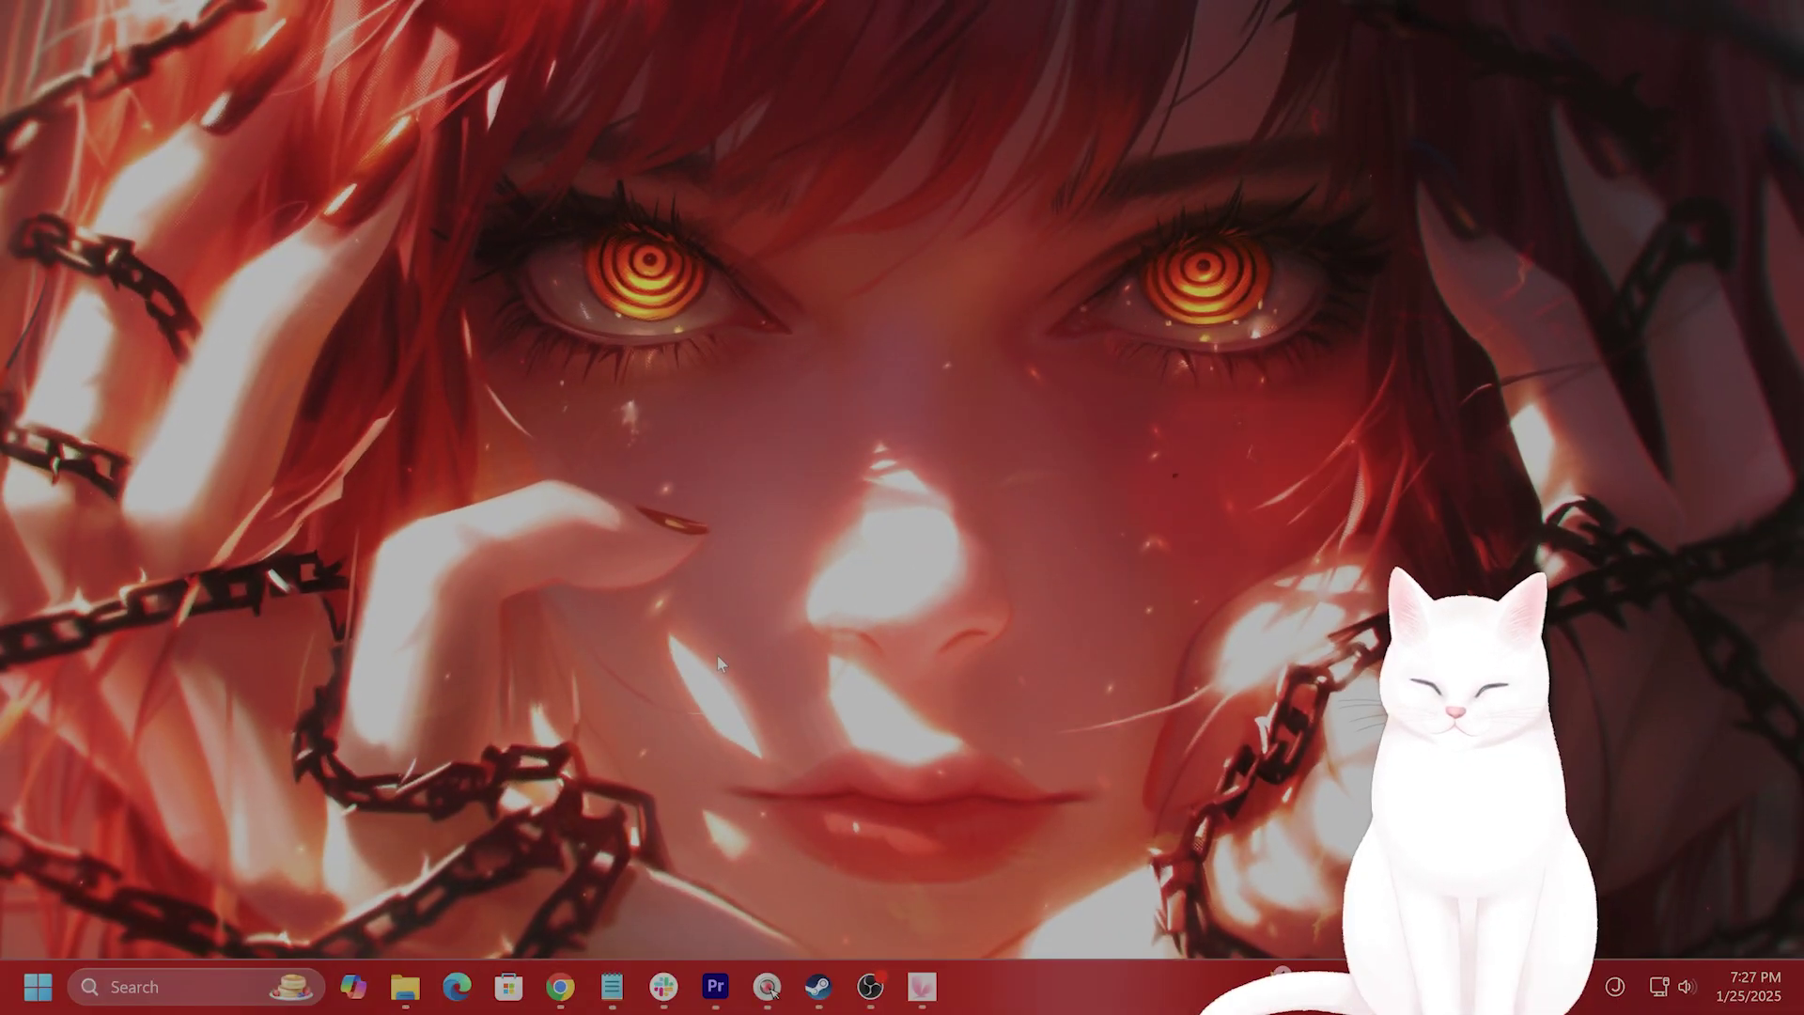
Open Task Manager's process list with Ctrl+Shift+Esc, then the Windows search panel
key(ctrl+shift+Escape)
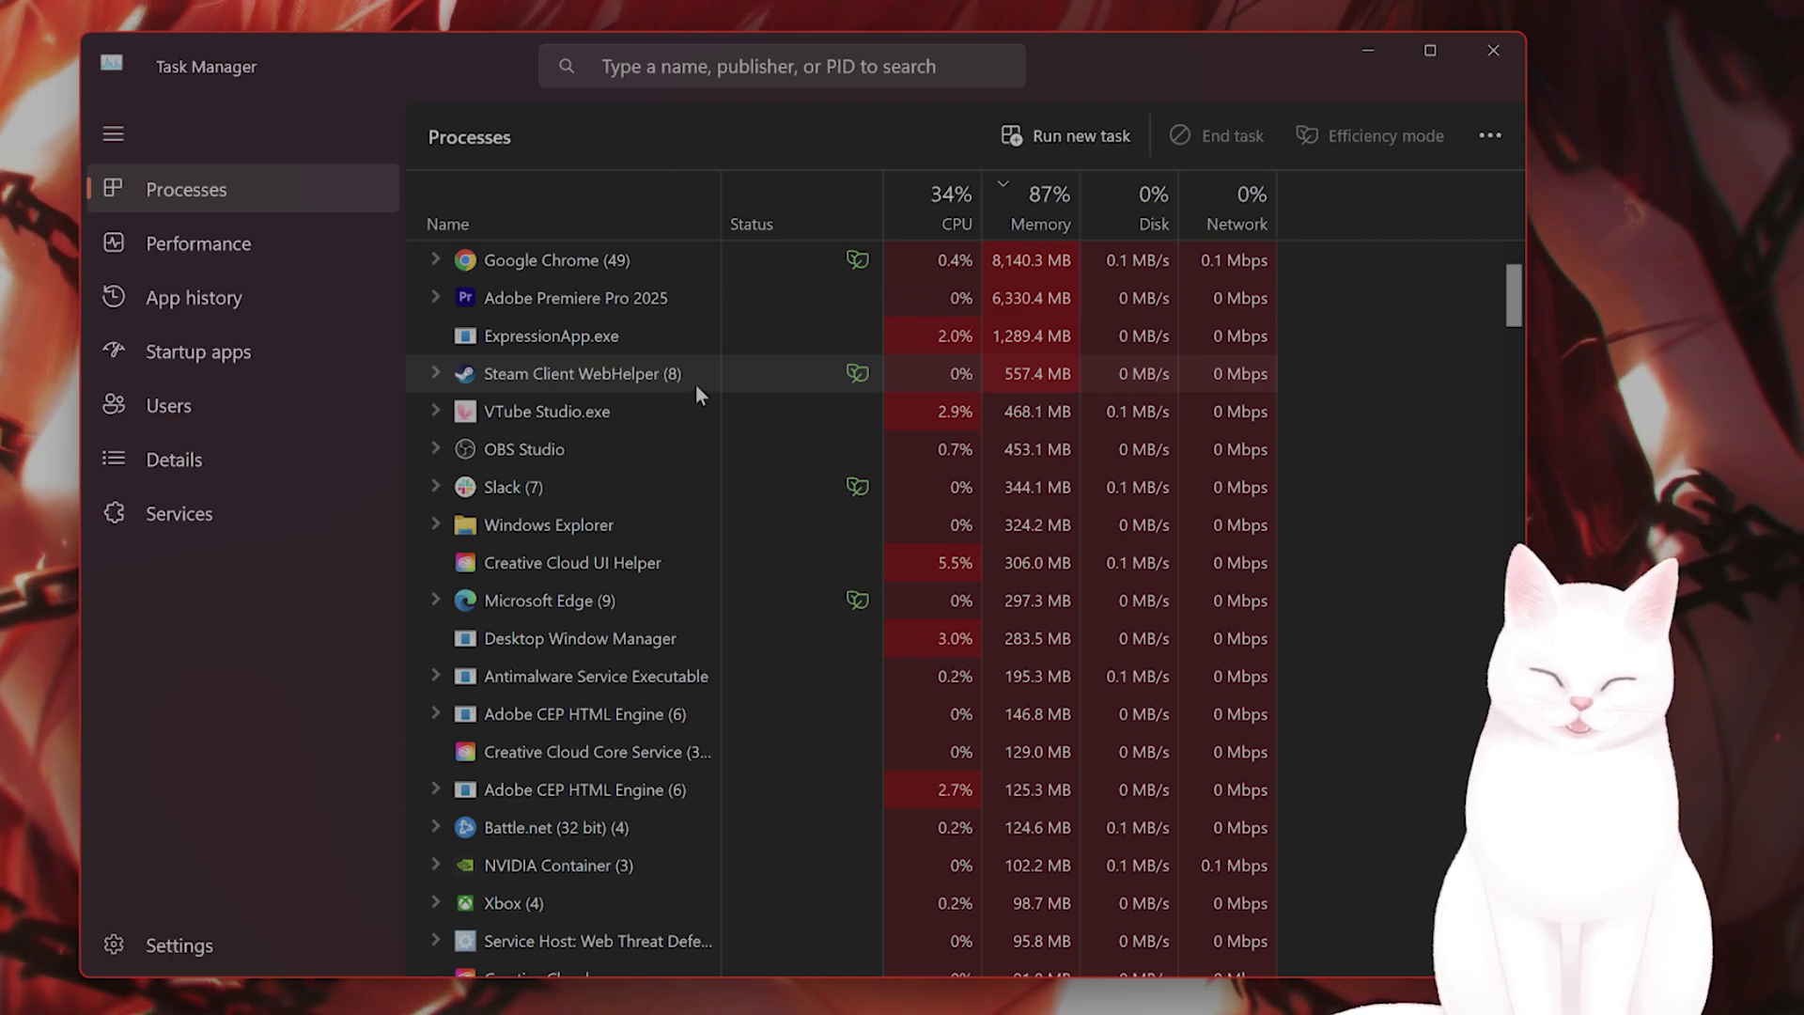
key(super+s)
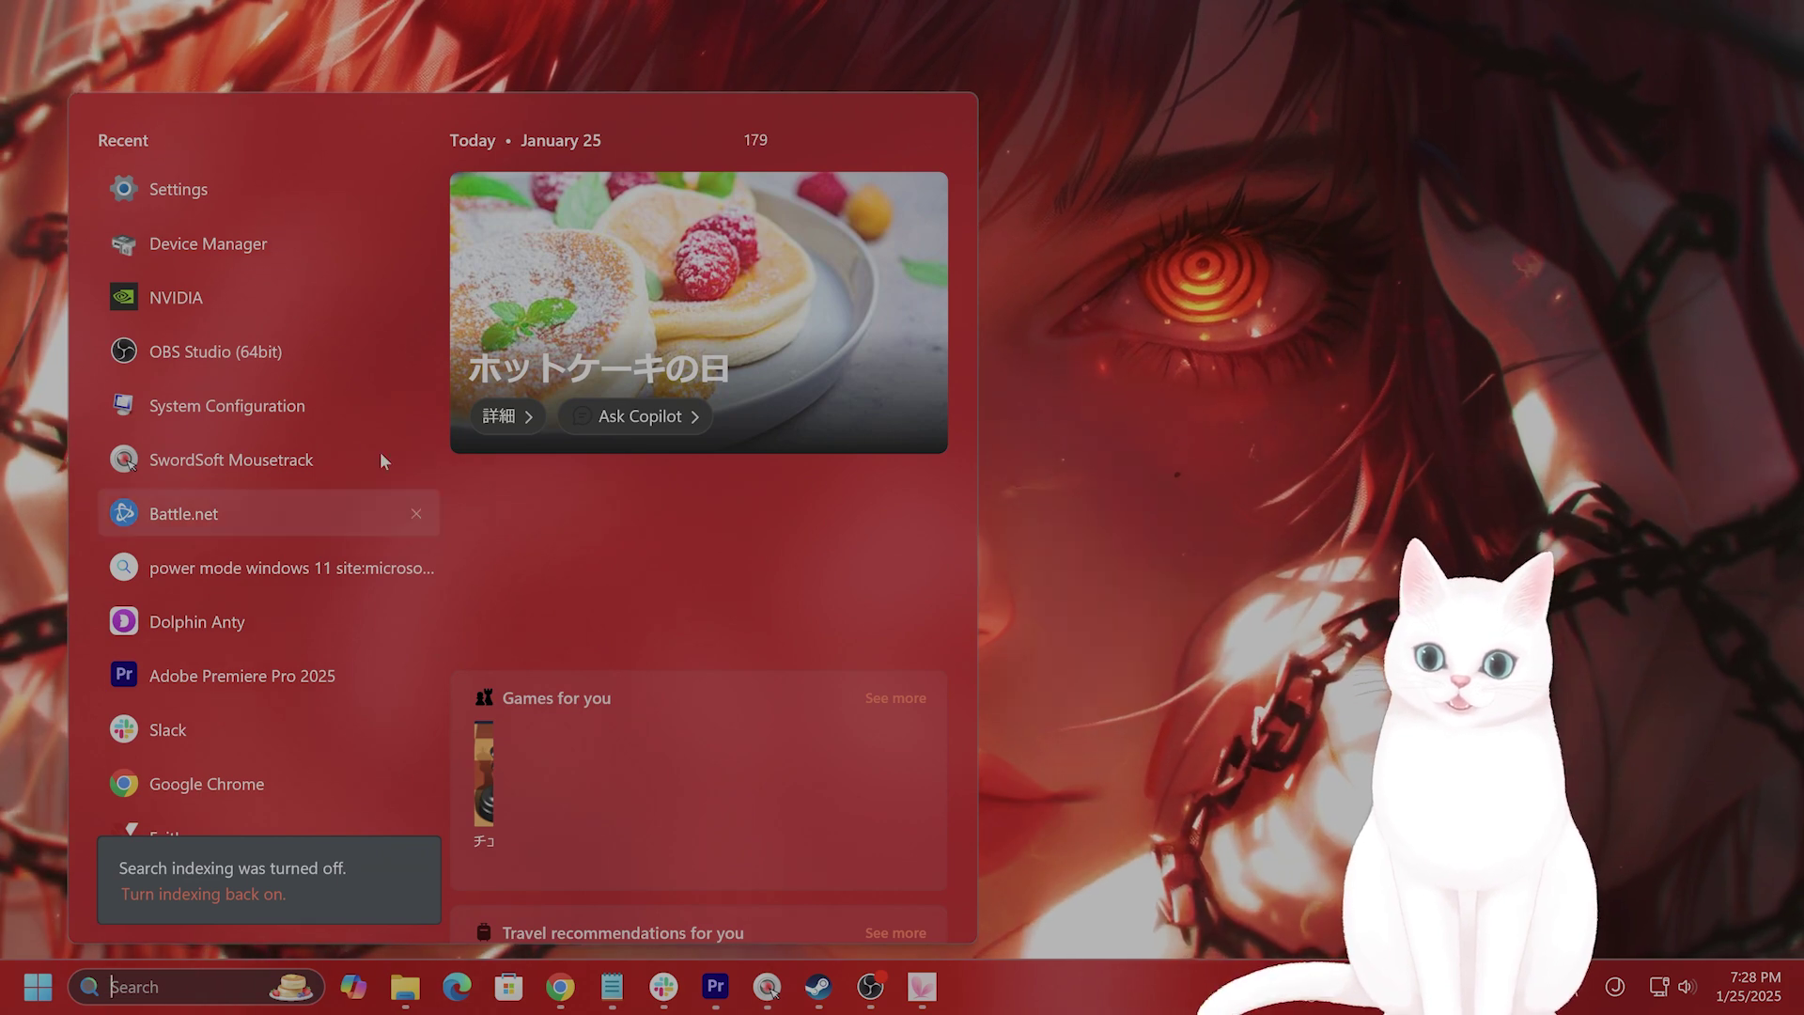
Filter the Services list in System Configuration to hide all Microsoft services
click(212, 410)
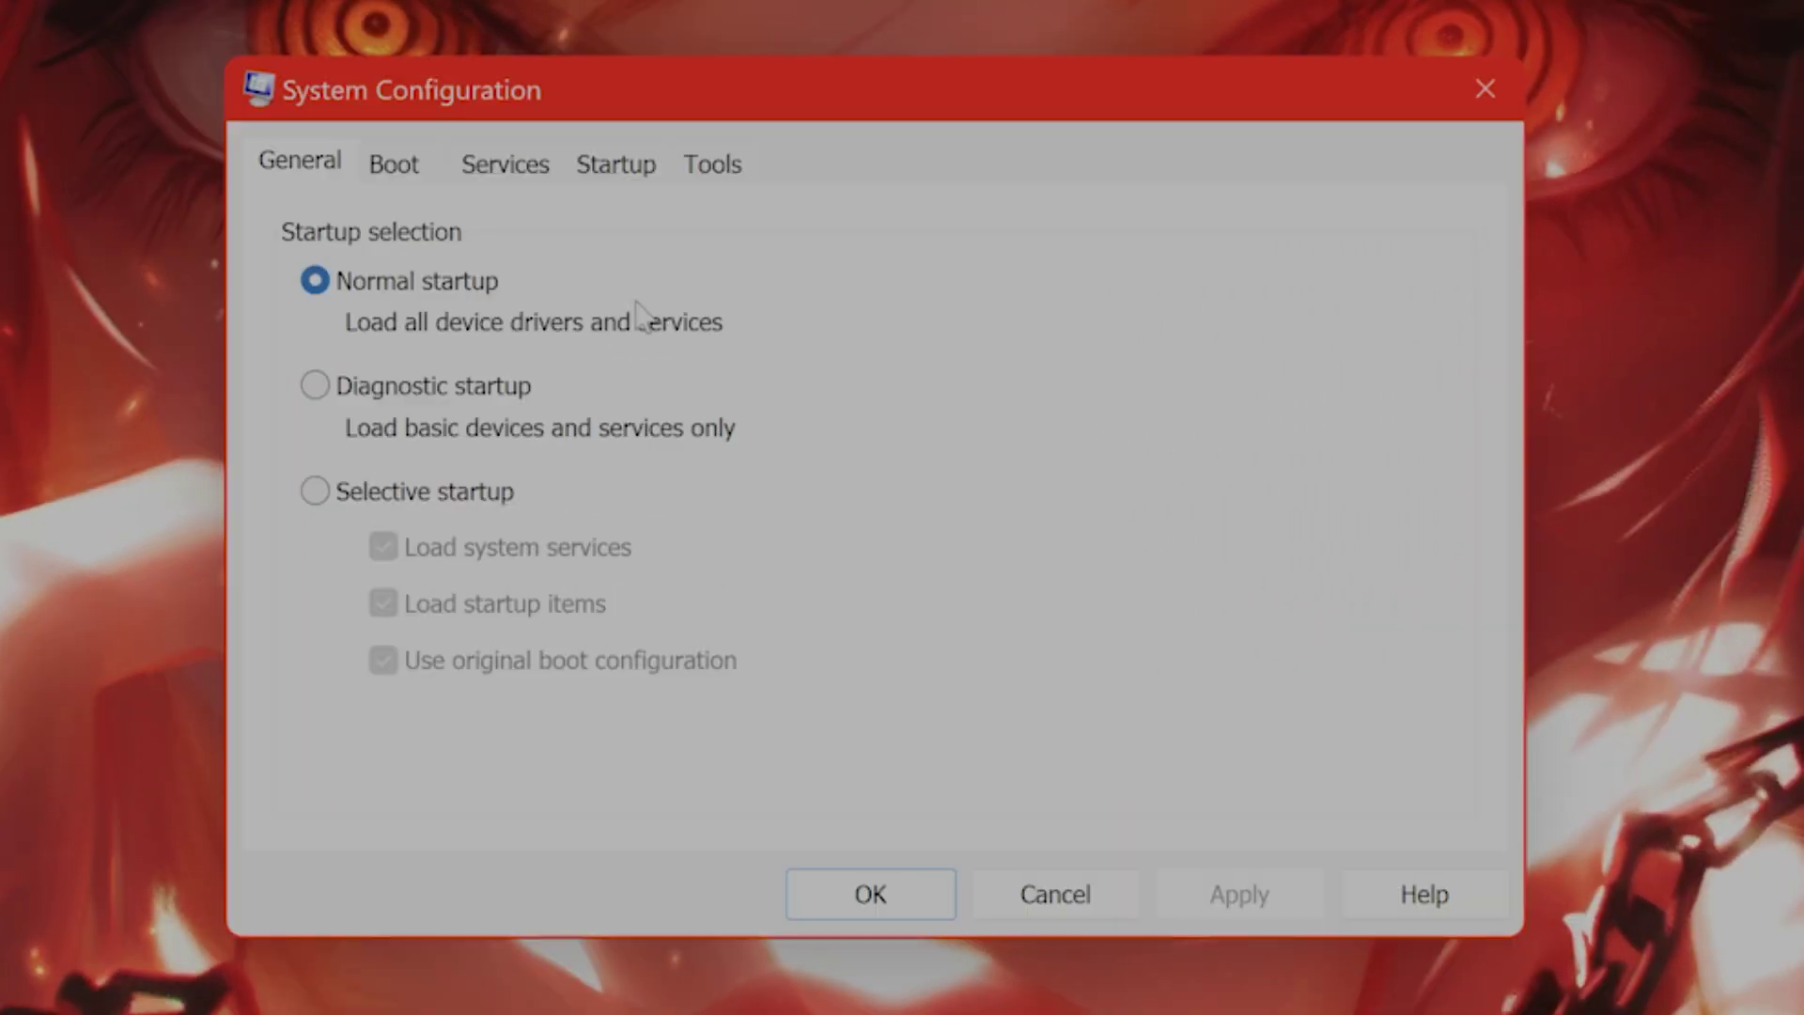
click(515, 169)
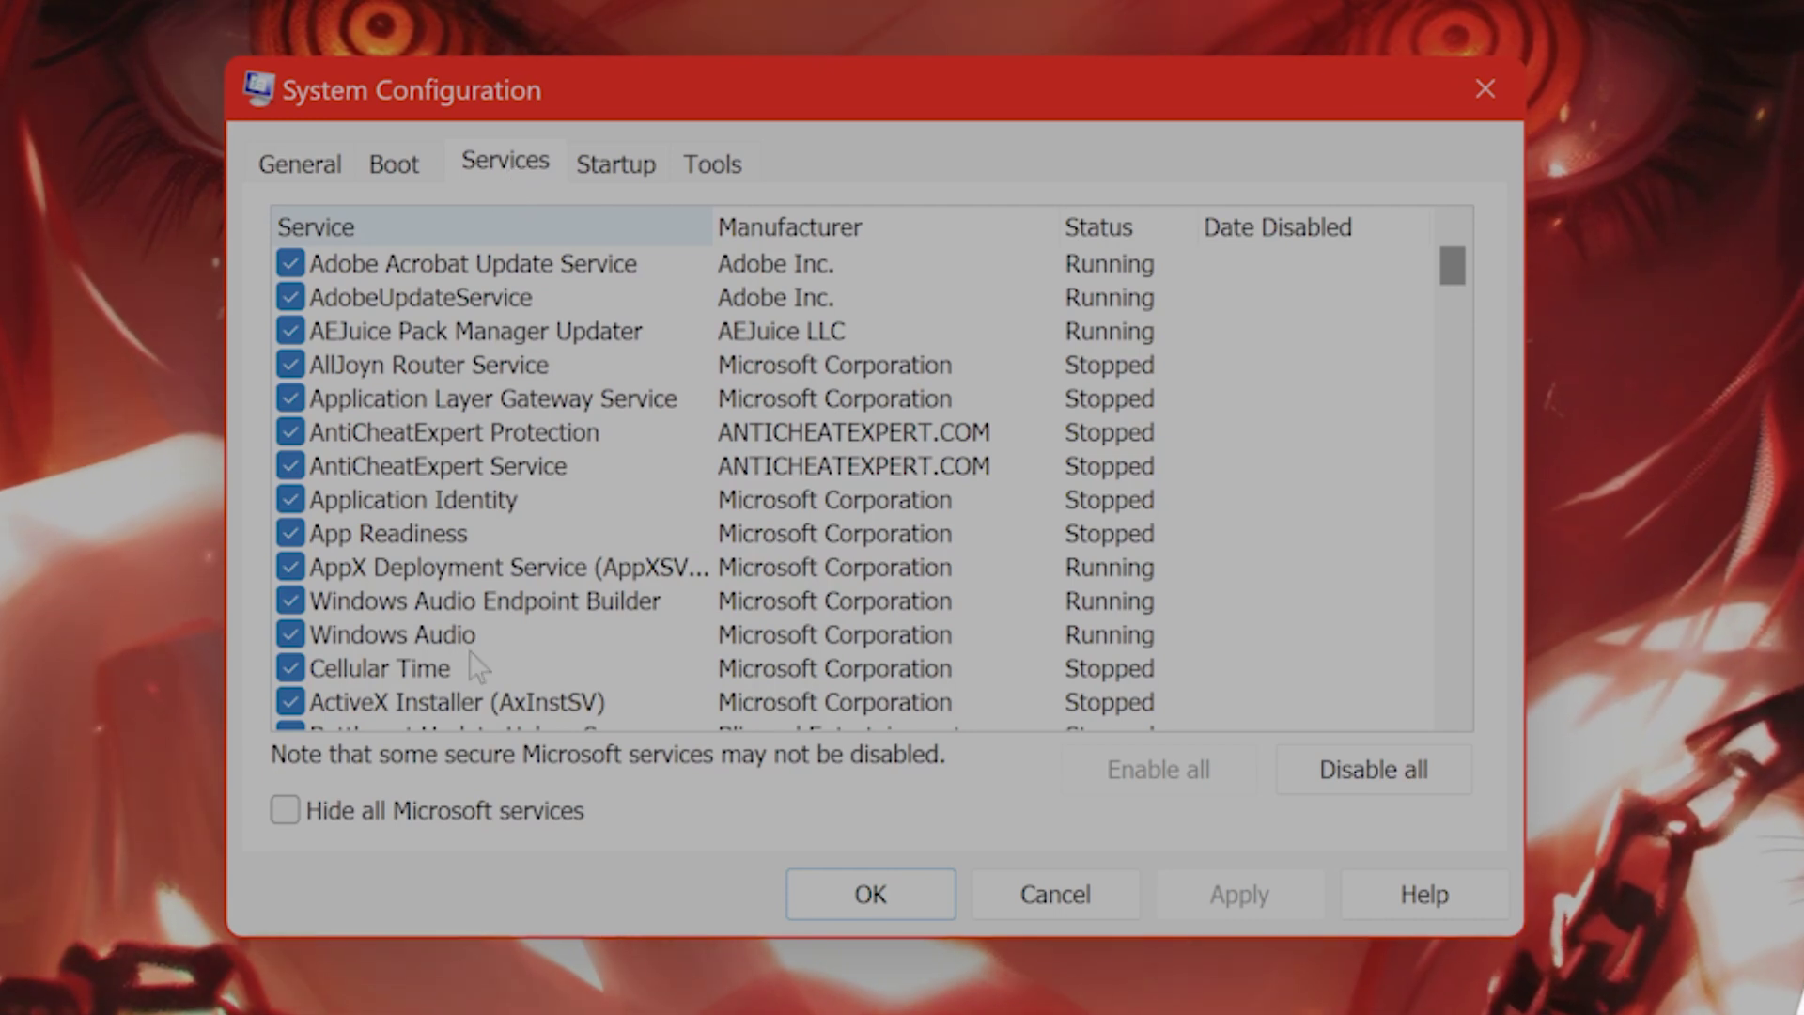
click(318, 814)
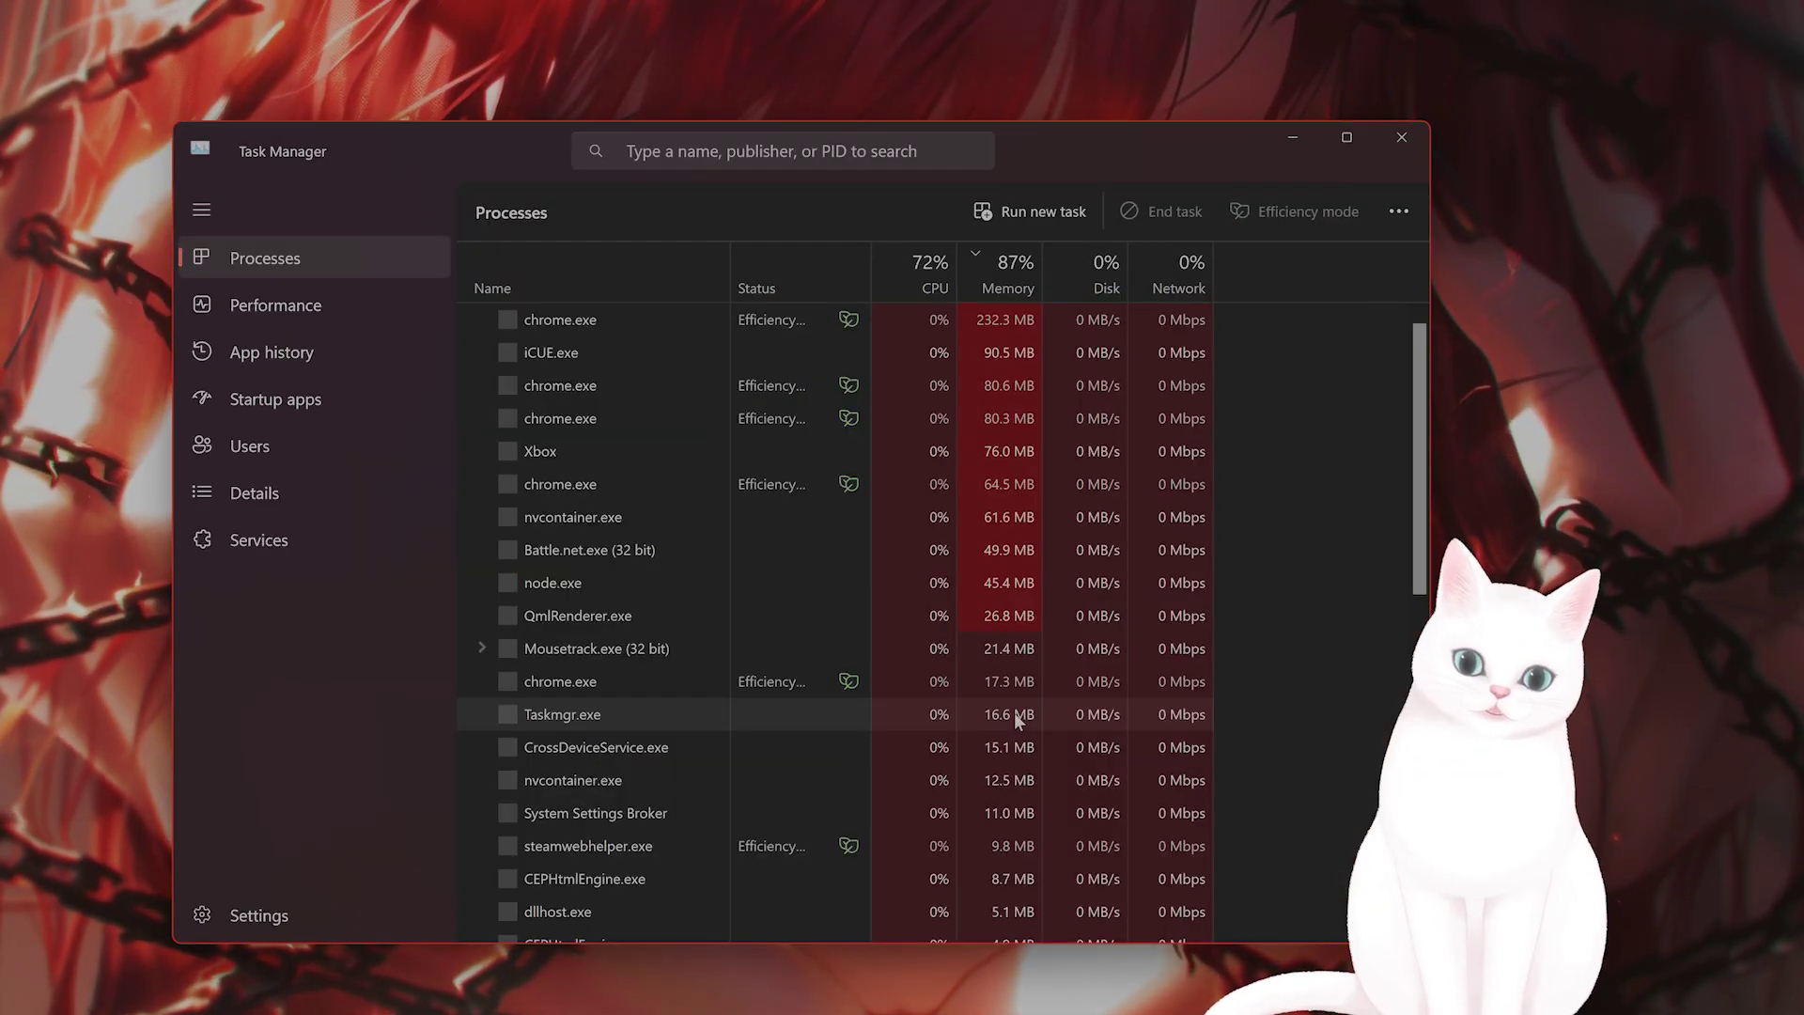
View Task Manager's Startup apps, check CCXProcess.exe's options, and sort by Startup impact
click(324, 400)
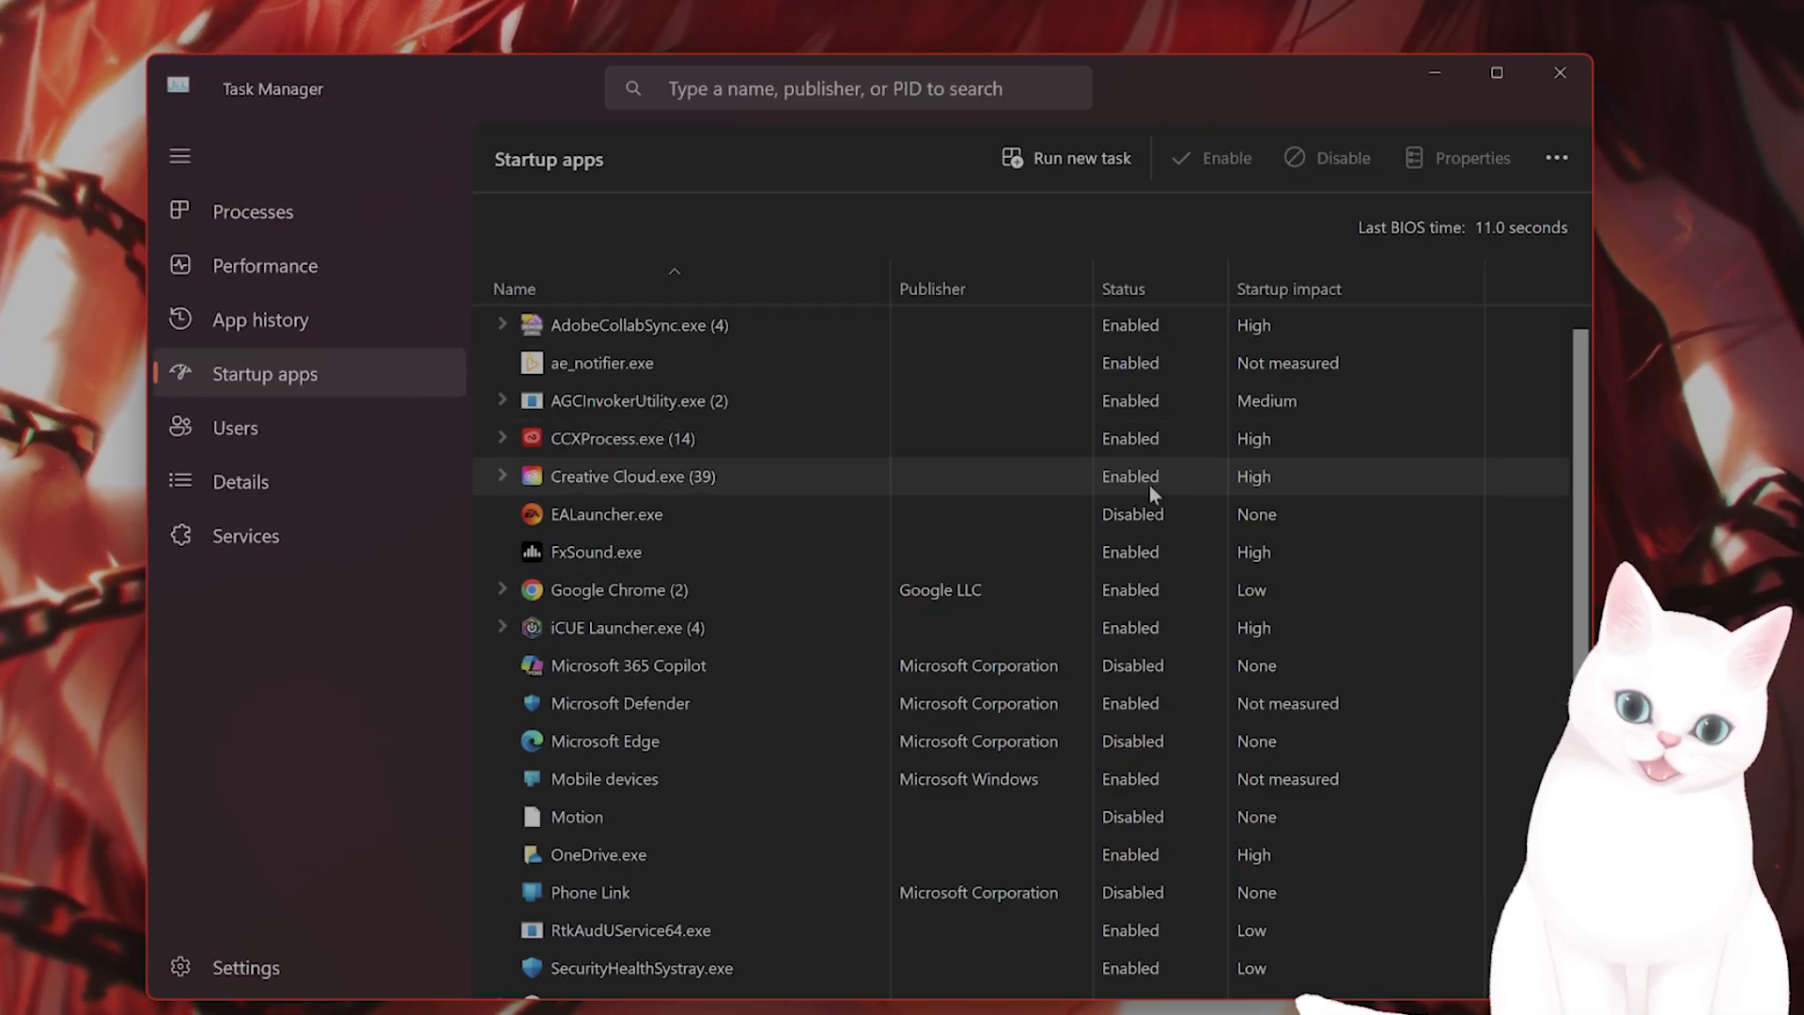
right_click(665, 436)
click(1305, 282)
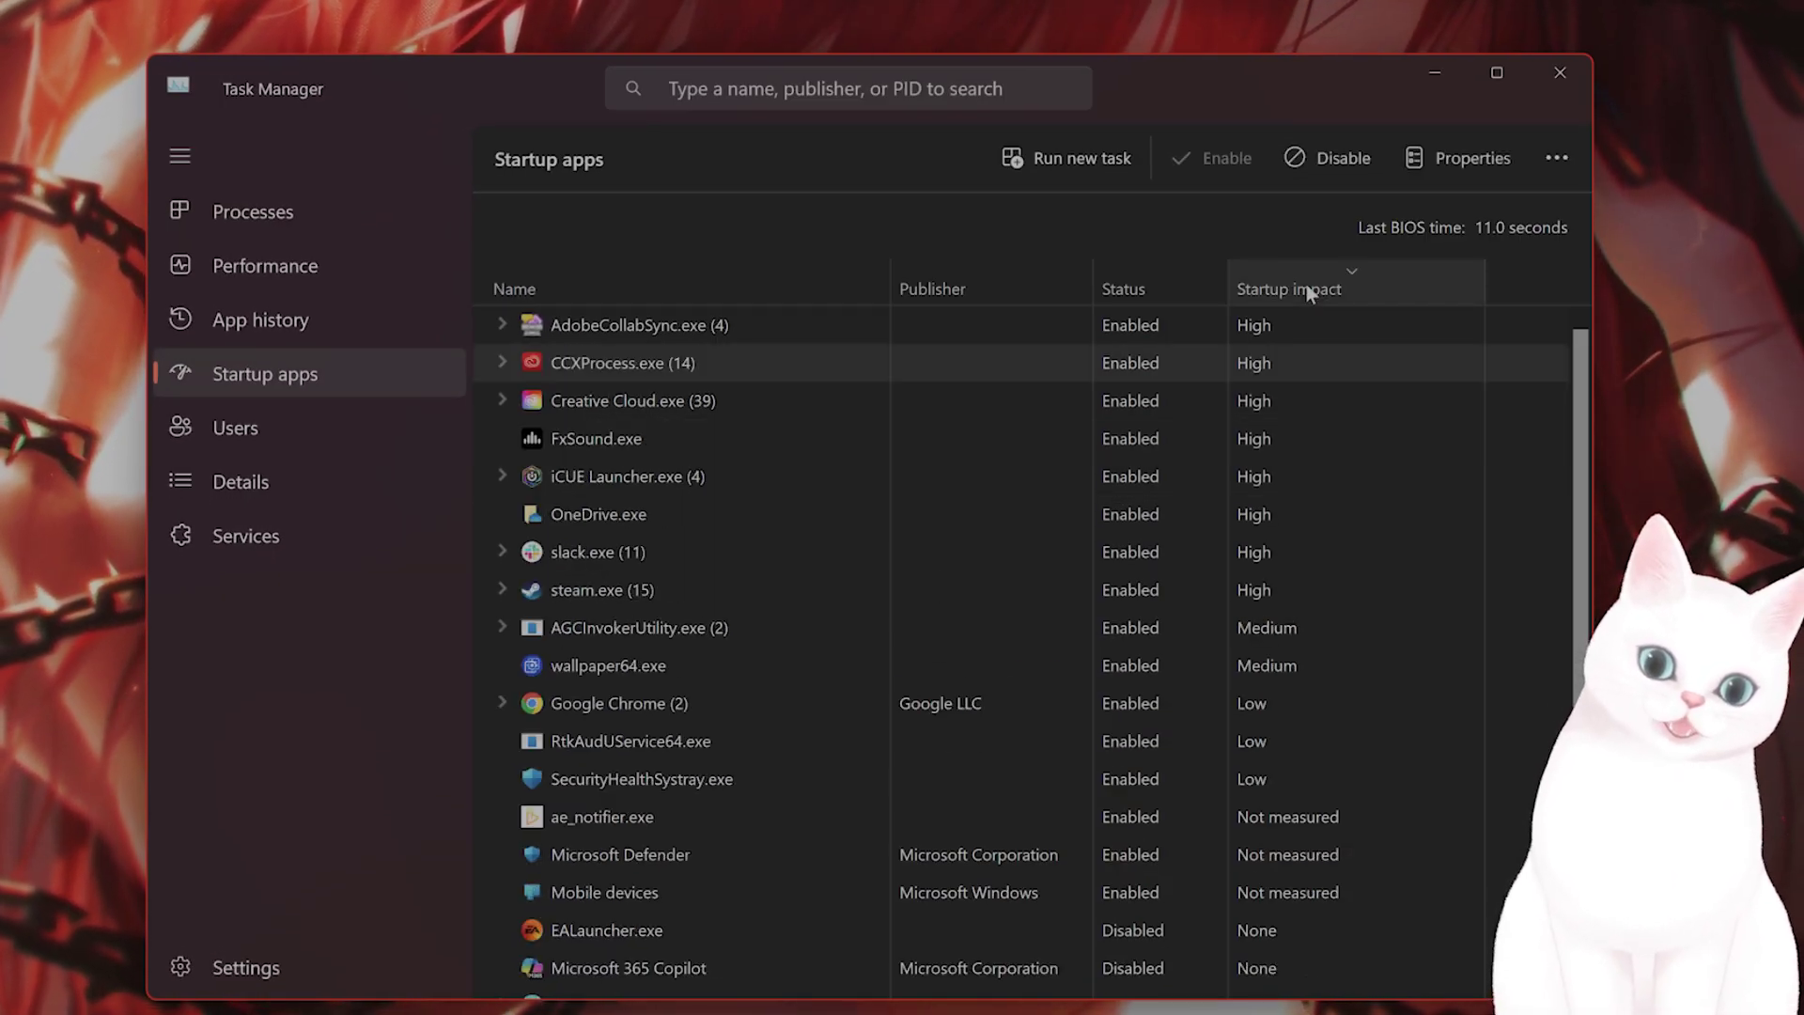